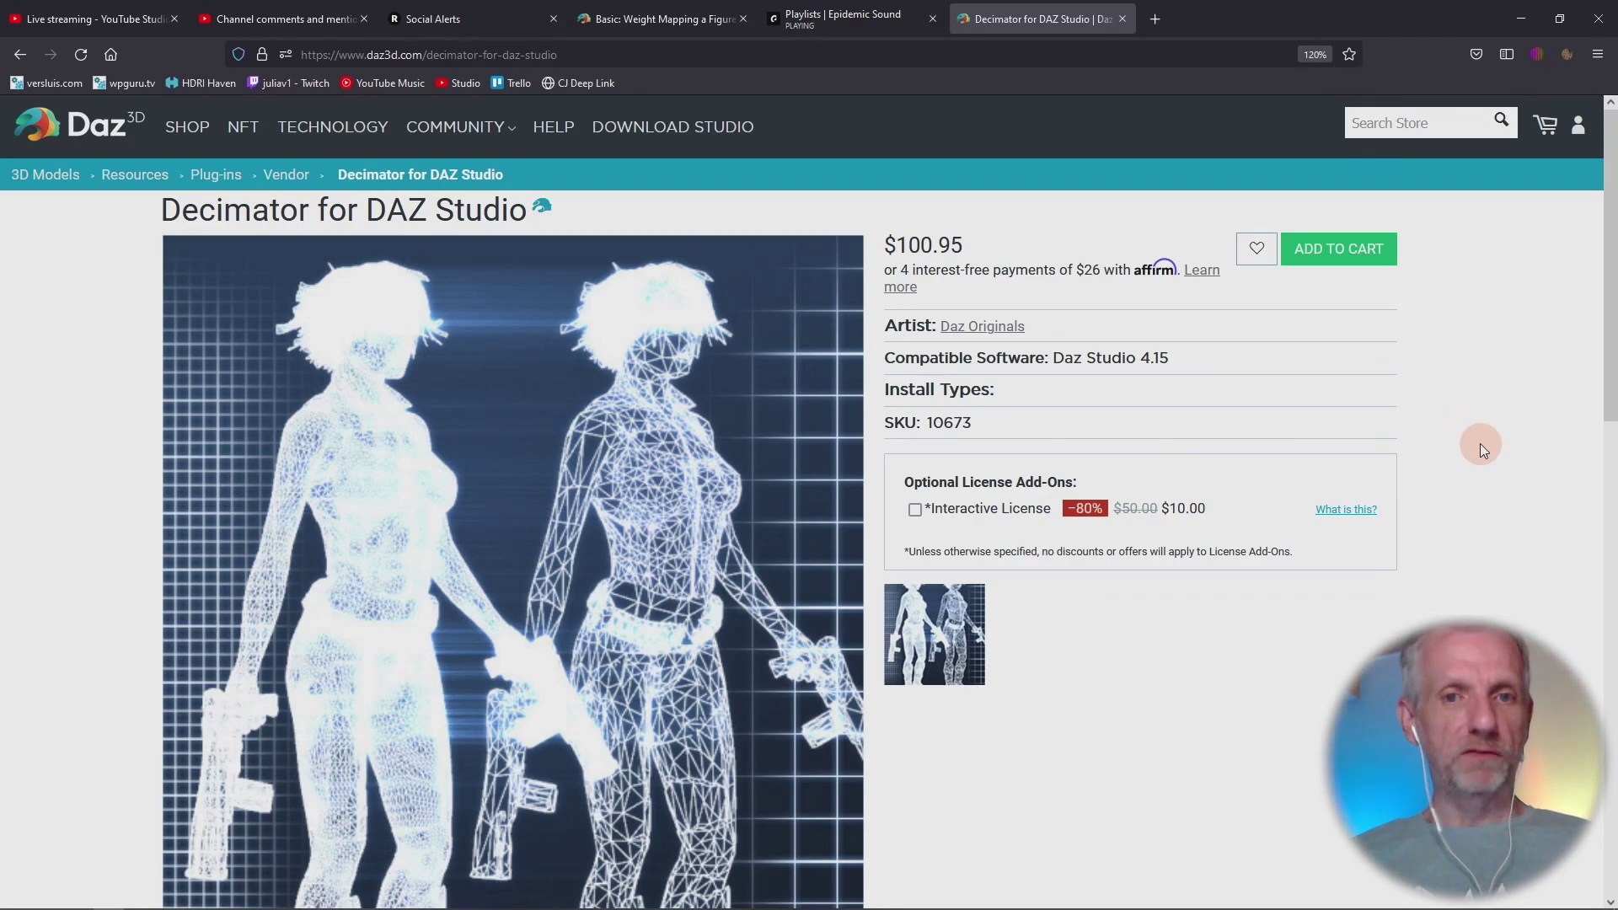
Step: Examine the Decimator for DAZ Studio product page, including its price, details and feature list
{"action": "scroll", "coordinate": [1480, 443], "scroll_direction": "down", "scroll_amount": 4}
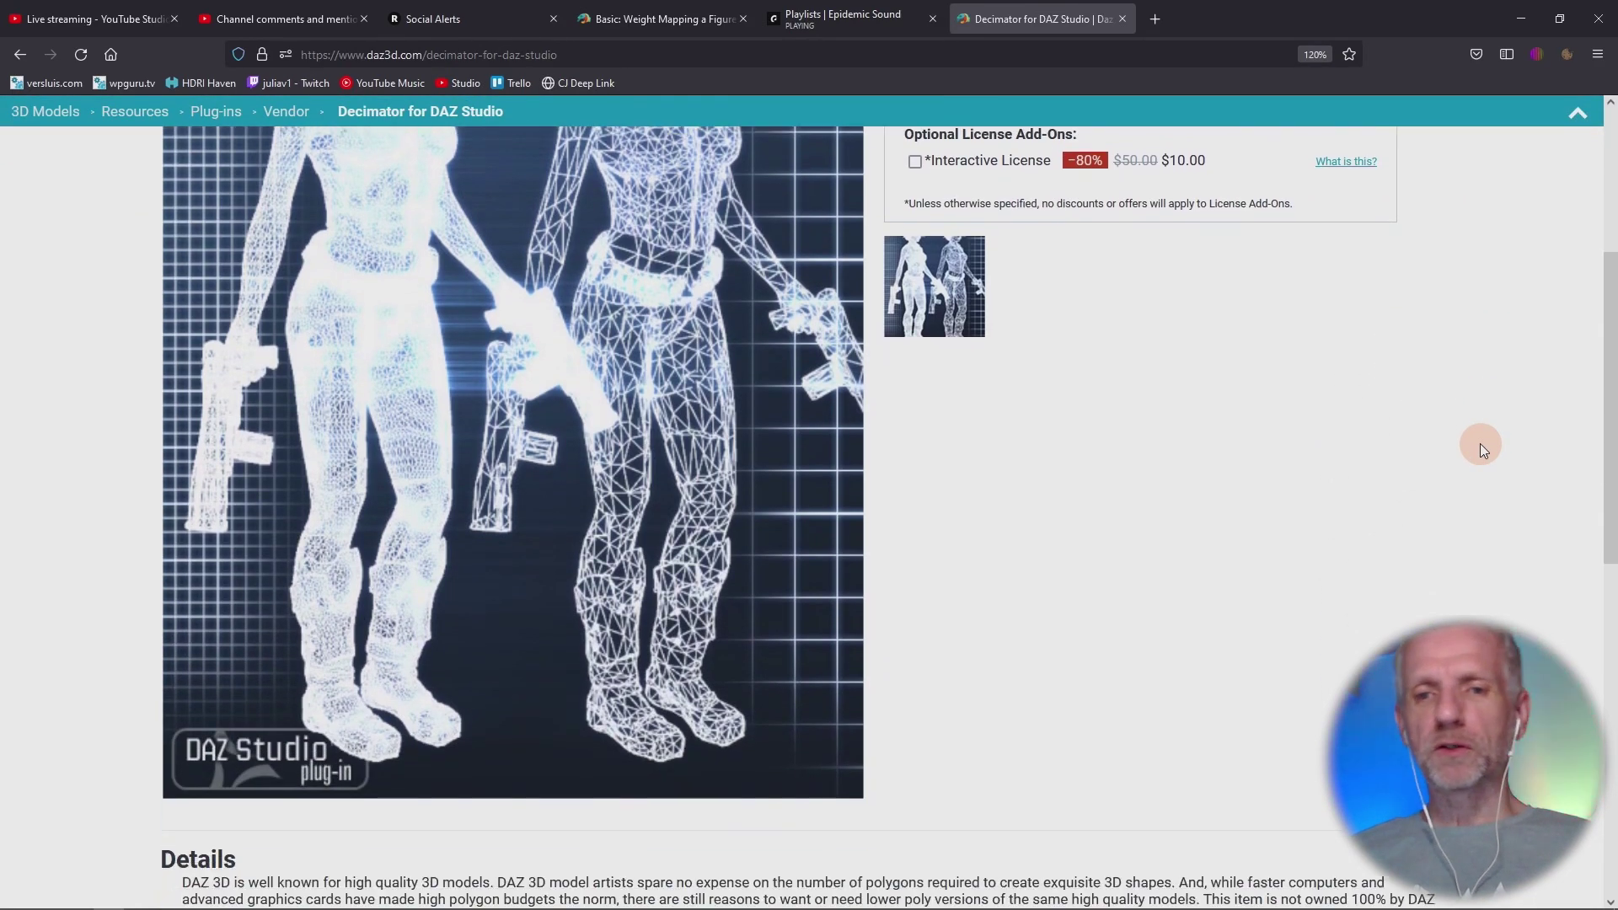
{"action": "scroll", "coordinate": [1480, 443], "scroll_direction": "up", "scroll_amount": 2}
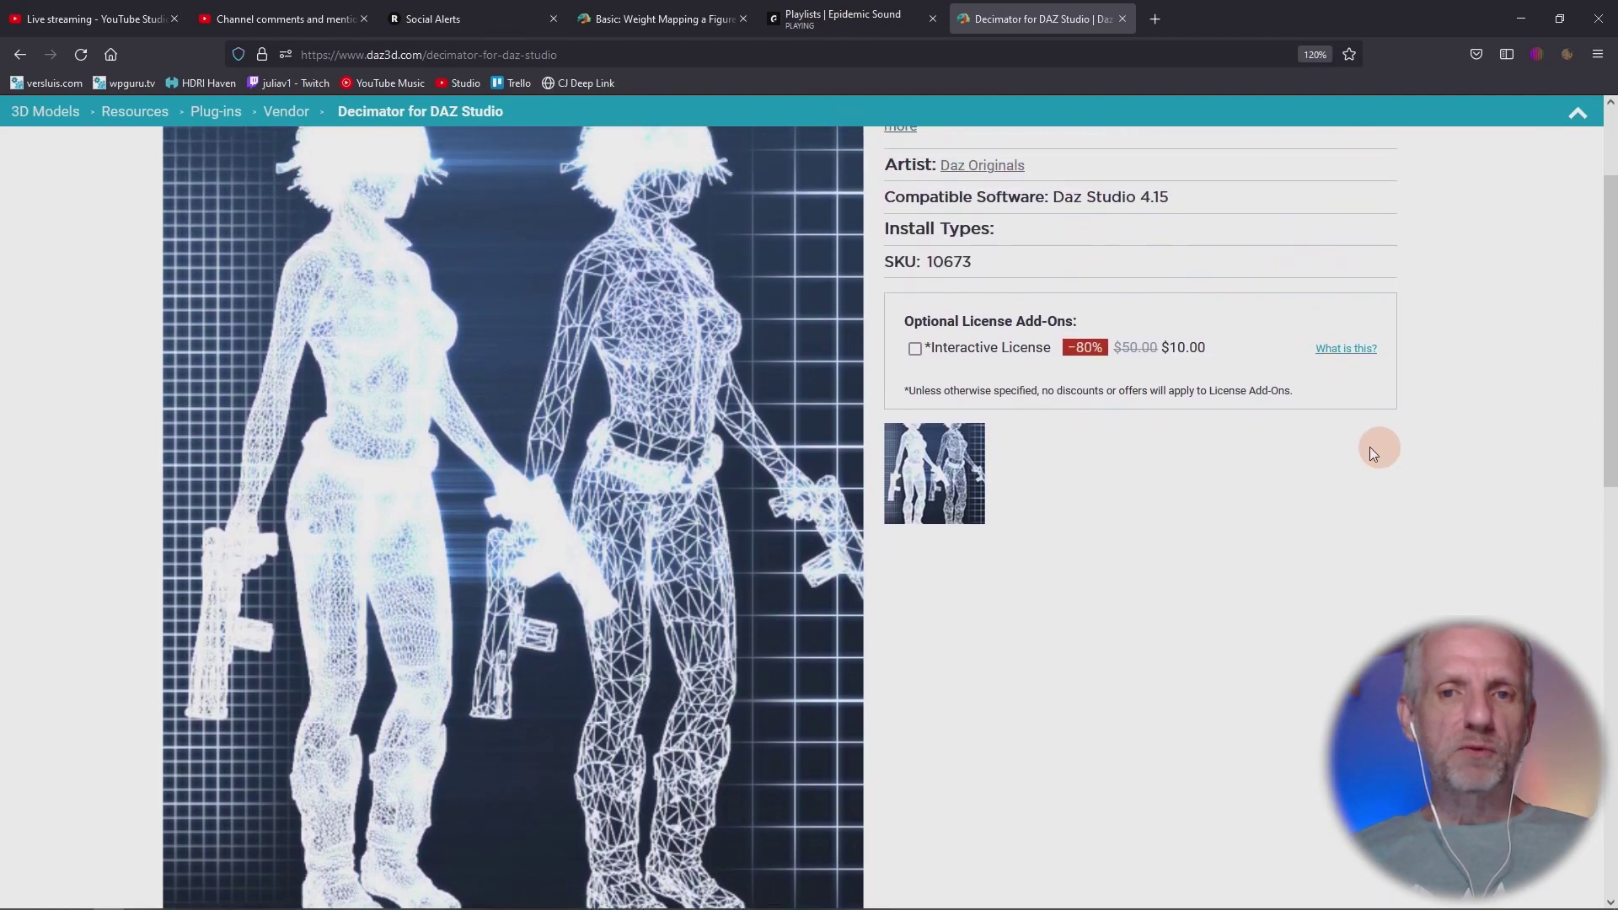
{"action": "scroll", "coordinate": [1380, 452], "scroll_direction": "up", "scroll_amount": 1}
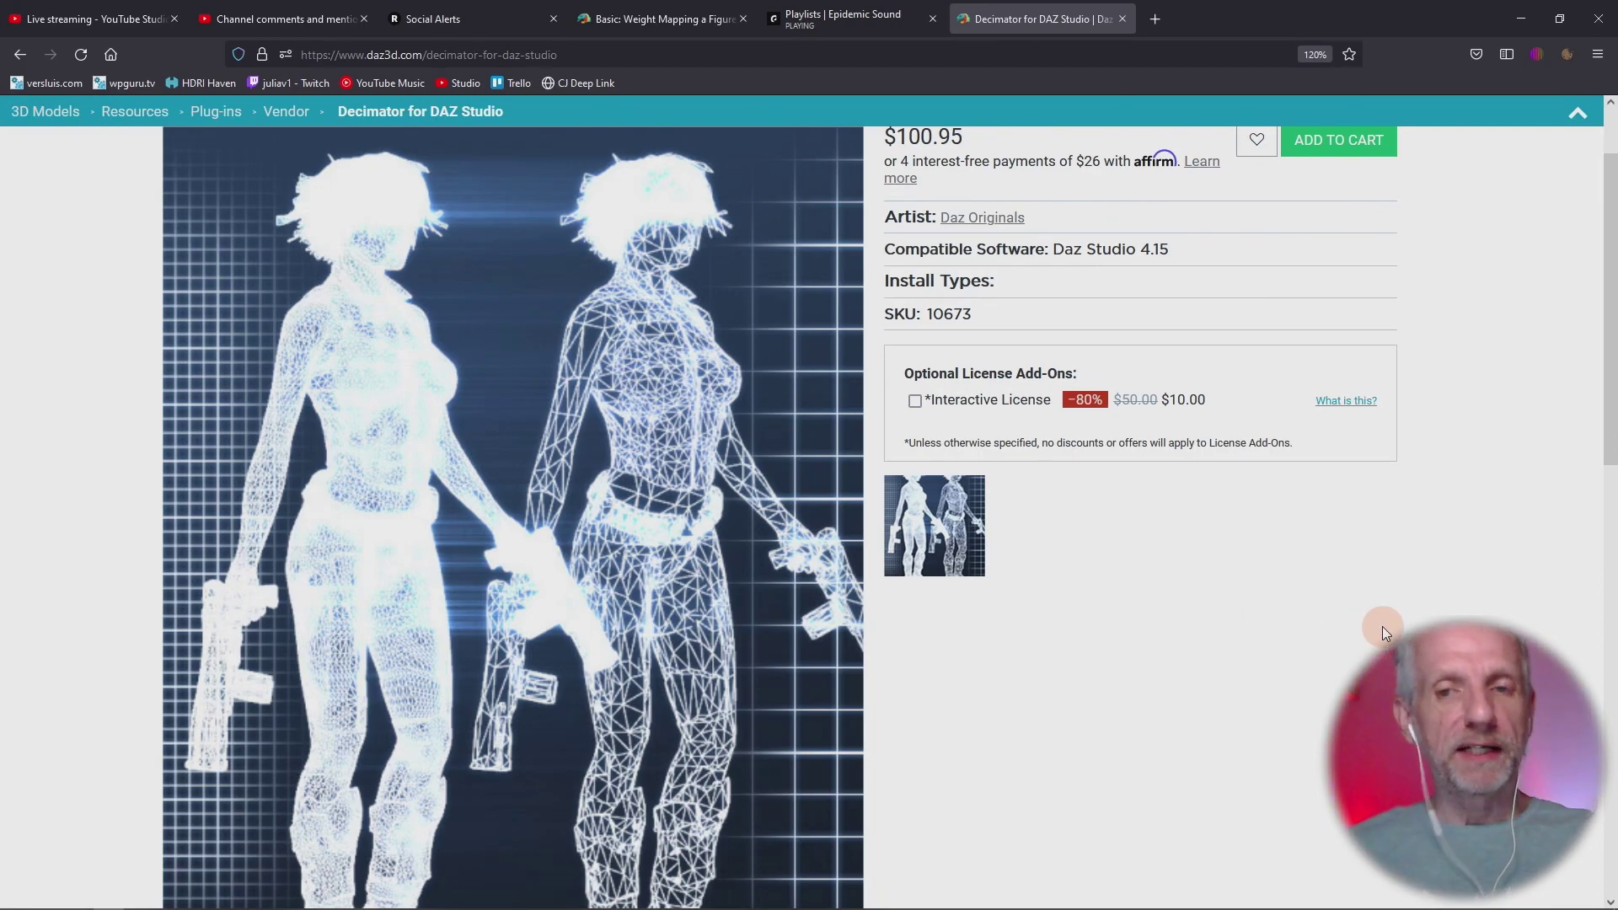
{"action": "scroll", "coordinate": [1382, 628], "scroll_direction": "up", "scroll_amount": 2}
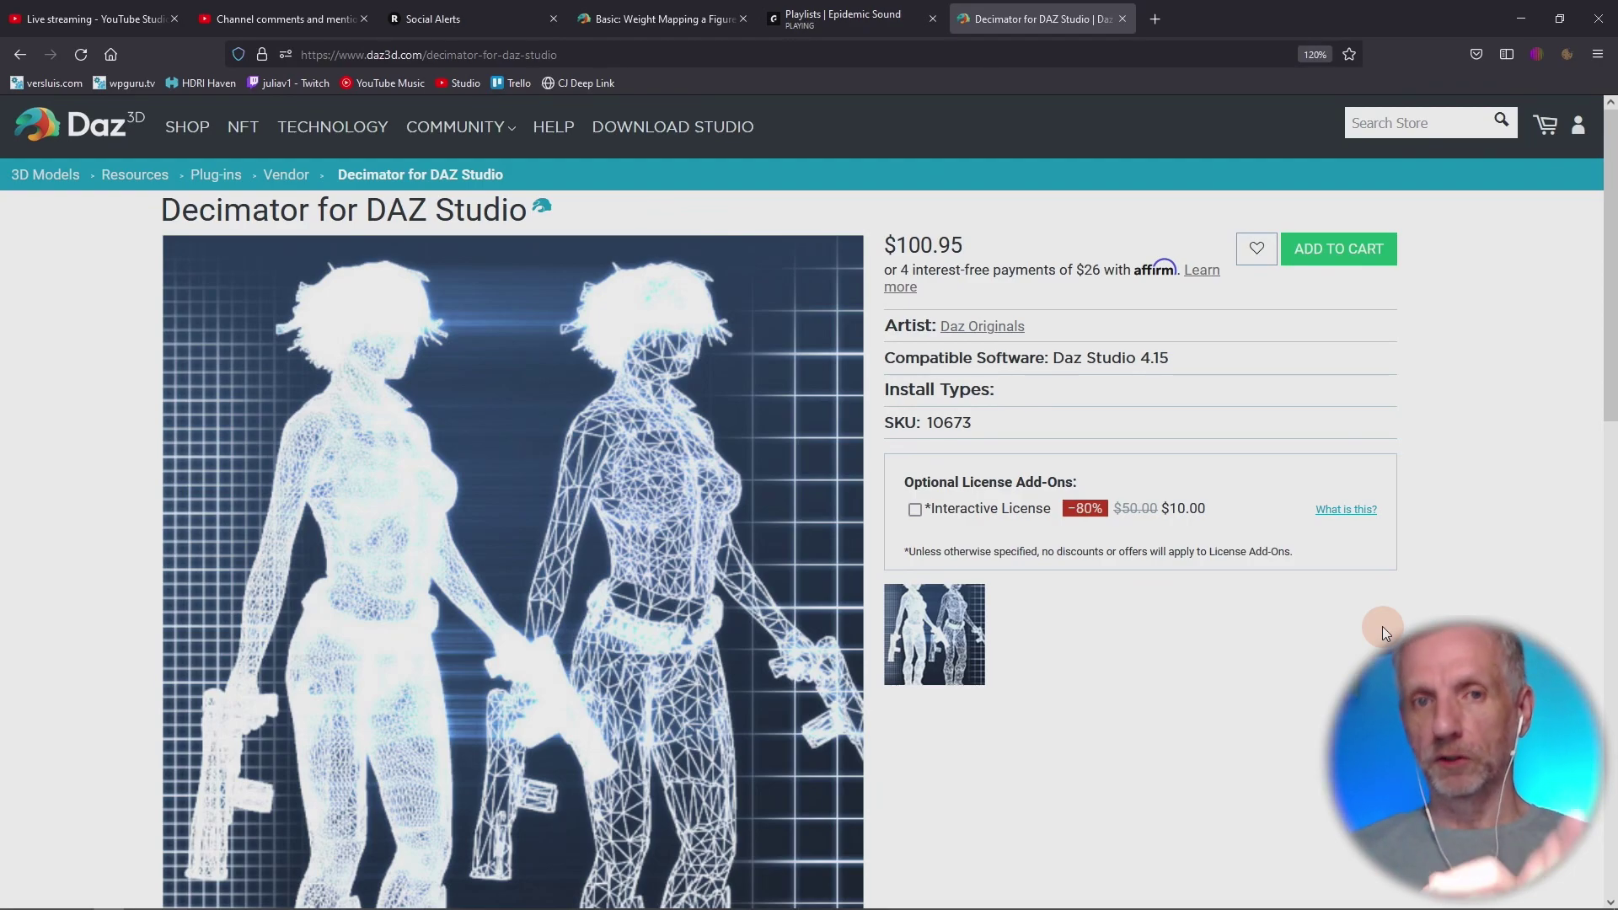
{"action": "scroll", "coordinate": [1382, 626], "scroll_direction": "down", "scroll_amount": 1}
{"action": "scroll", "coordinate": [1382, 626], "scroll_direction": "down", "scroll_amount": 6}
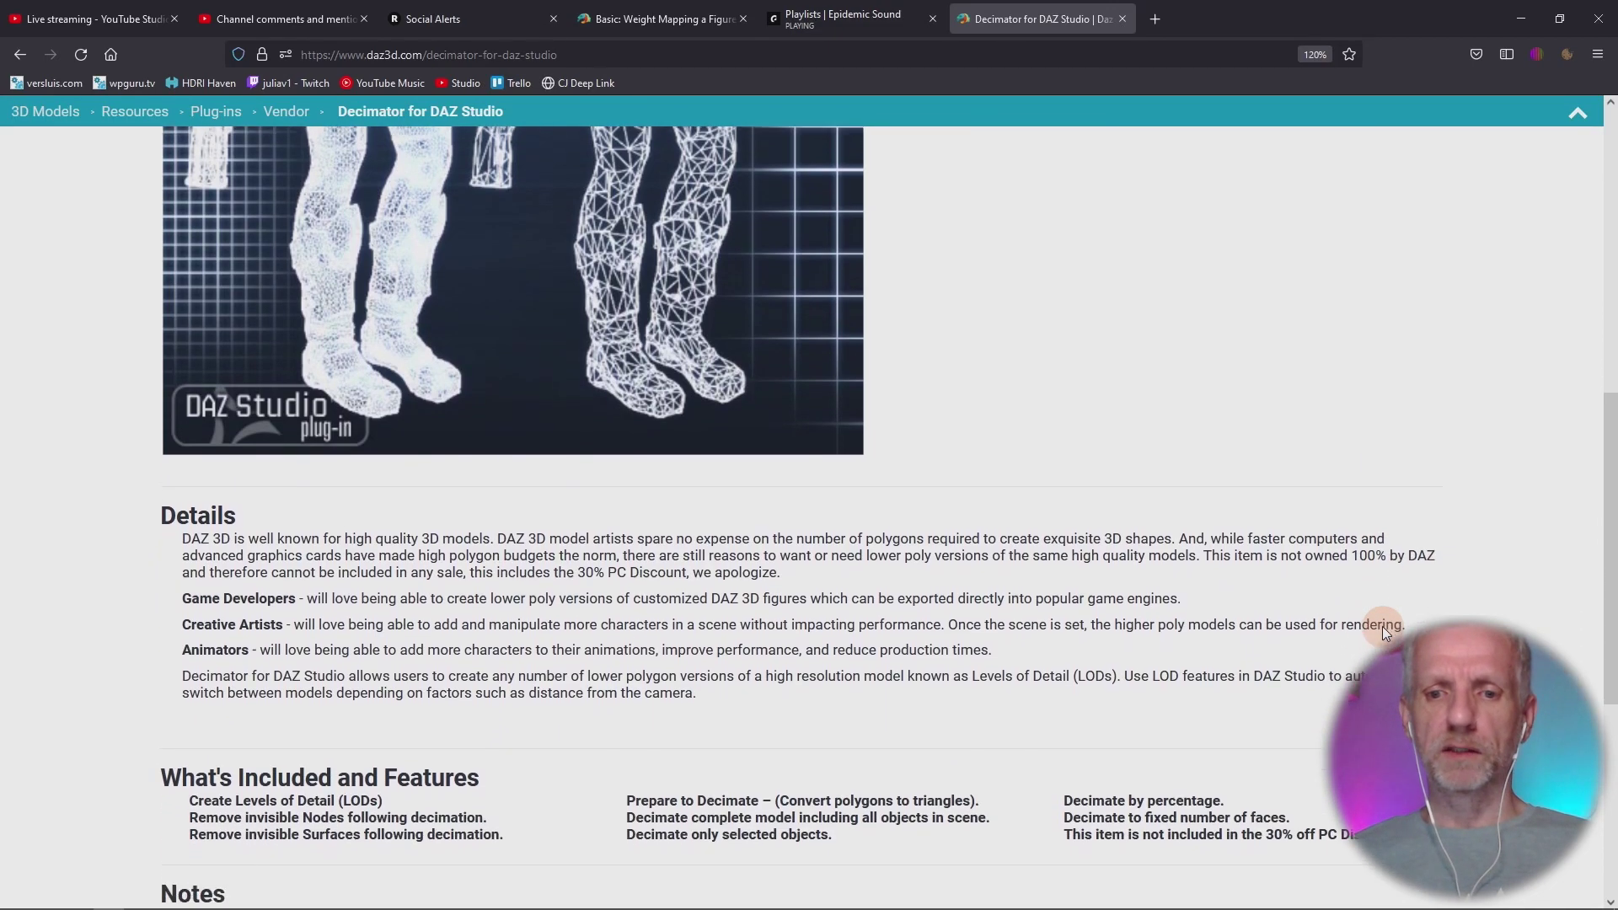
{"action": "scroll", "coordinate": [1382, 626], "scroll_direction": "down", "scroll_amount": 2}
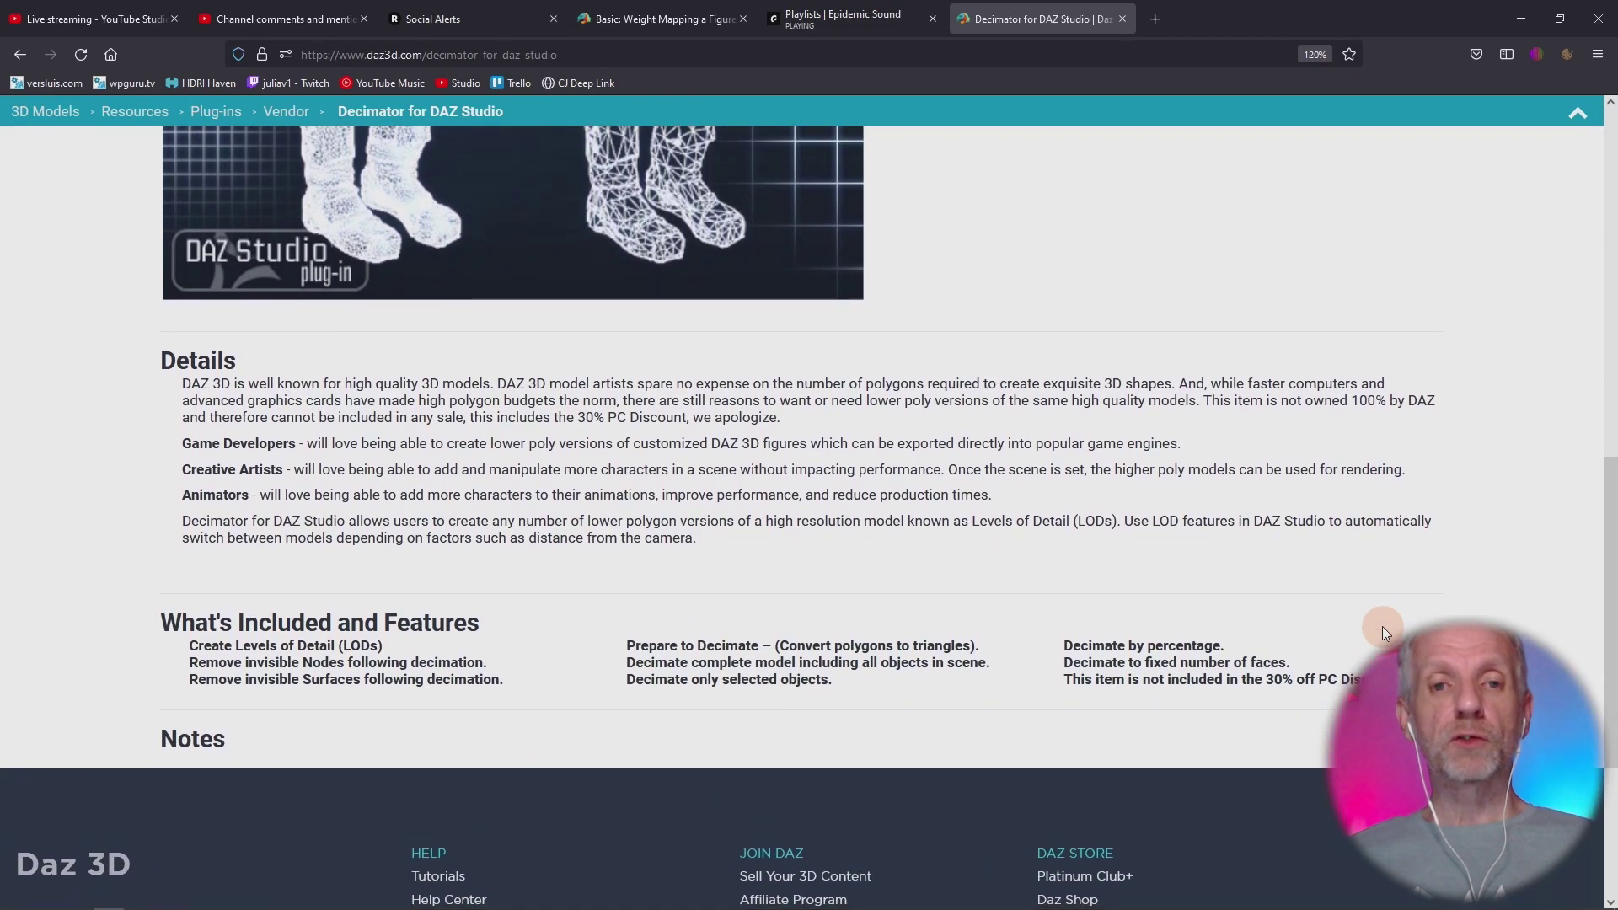
{"action": "scroll", "coordinate": [1382, 625], "scroll_direction": "up", "scroll_amount": 3}
{"action": "scroll", "coordinate": [1382, 632], "scroll_direction": "up", "scroll_amount": 5}
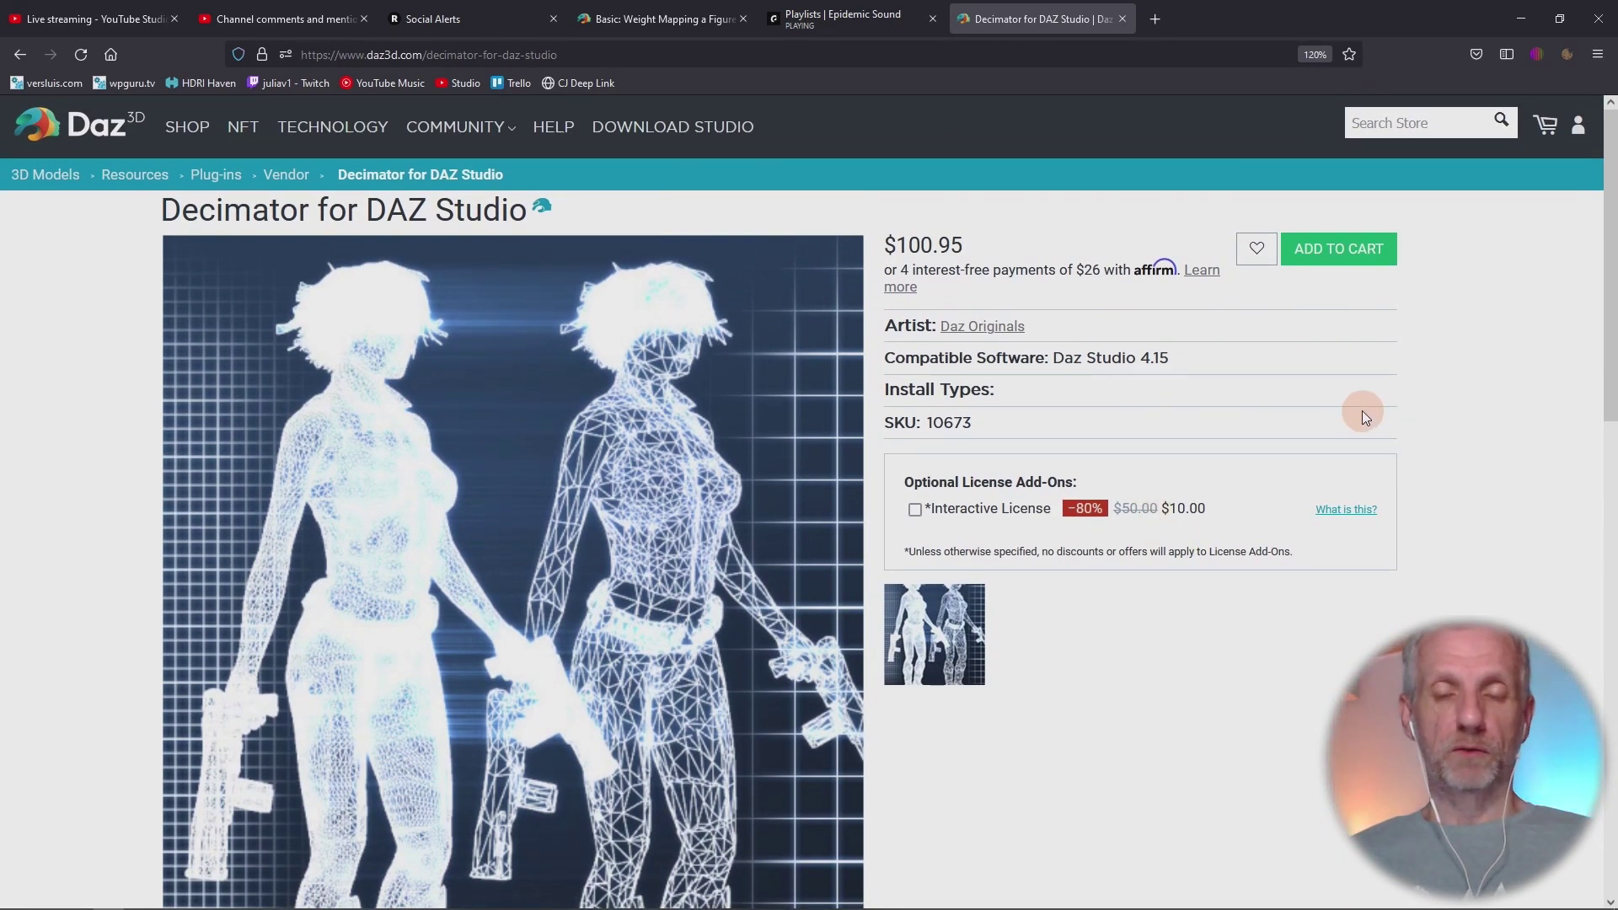
Step: Switch to DAZ Studio, load the G8F Modesty figure from the ! Modesty Product folder and frame its upper body
{"action": "key", "text": "alt+Tab"}
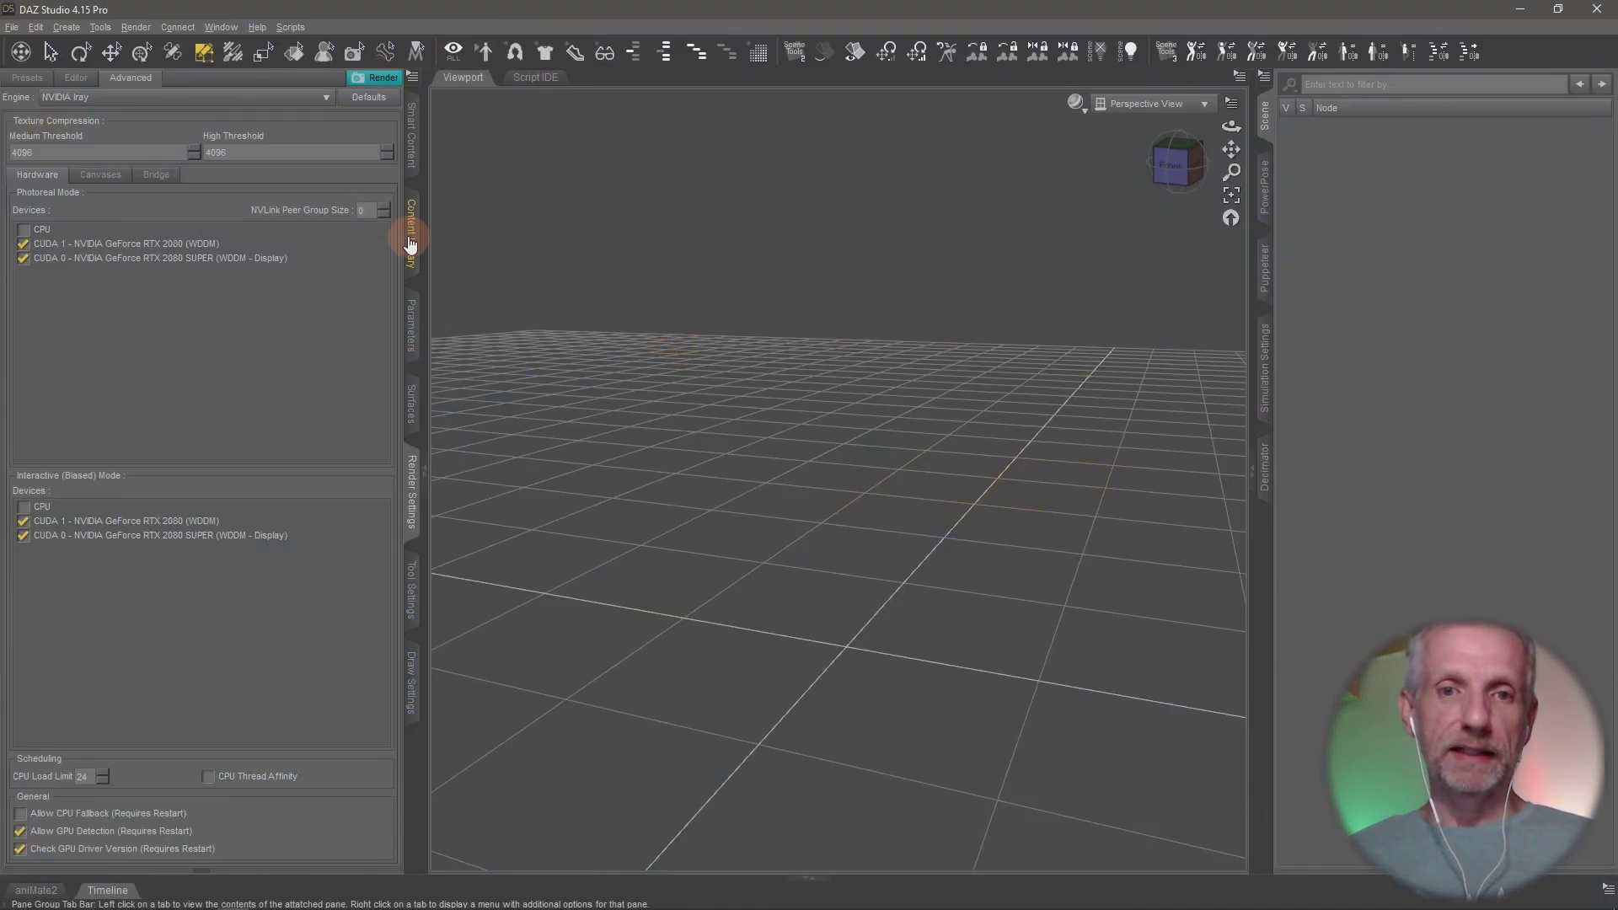
{"action": "left_click", "coordinate": [410, 244]}
{"action": "double_click", "coordinate": [51, 548]}
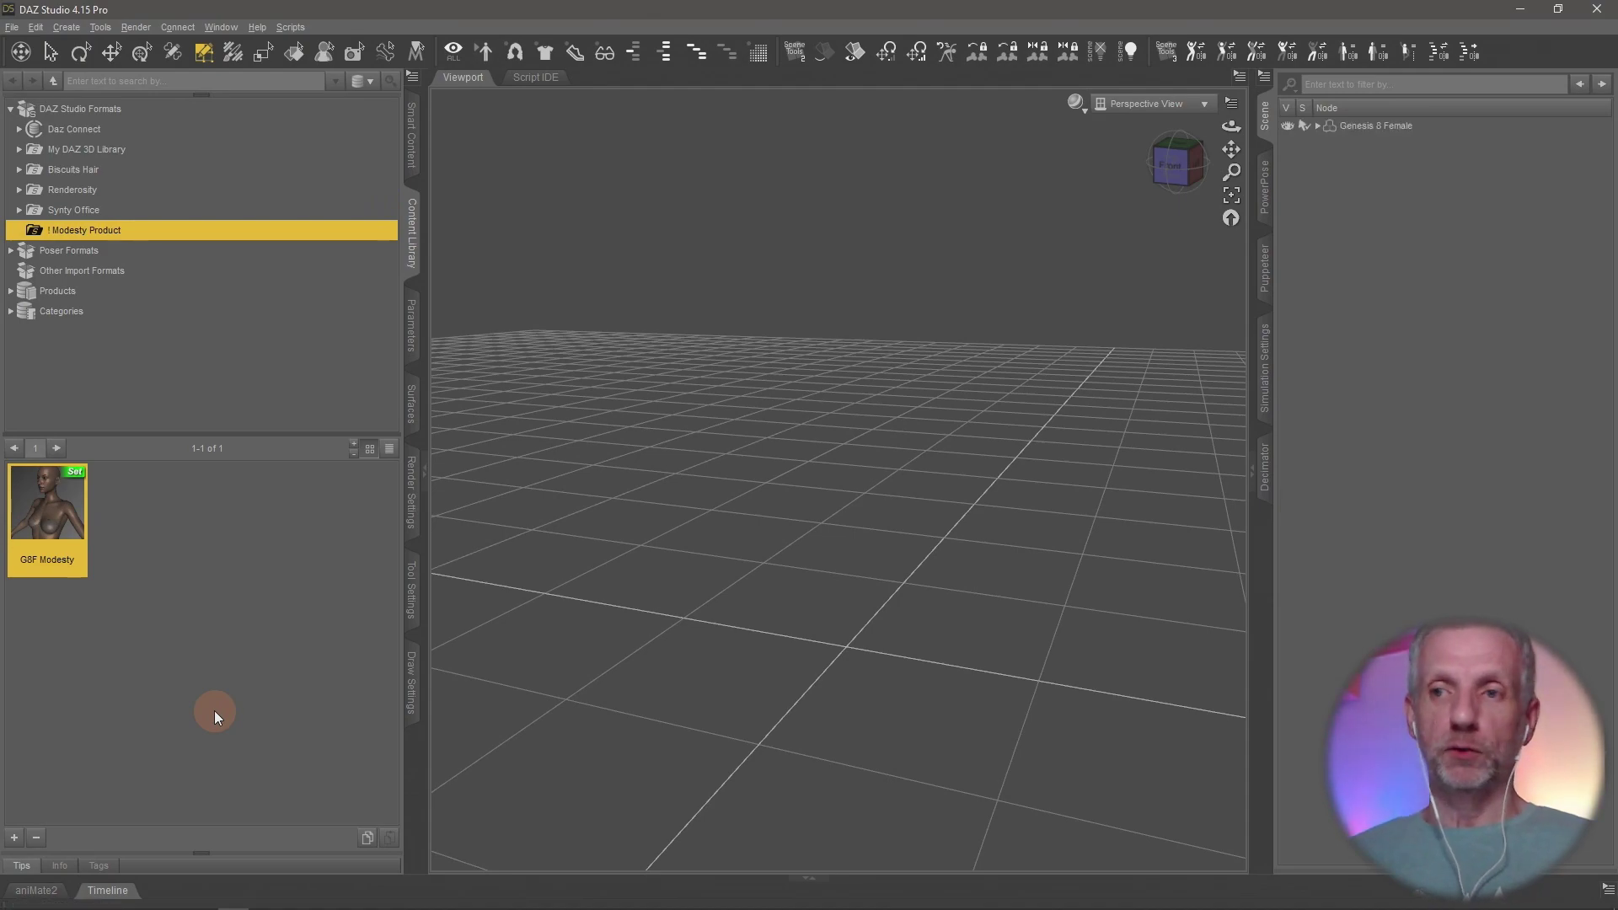
{"action": "scroll", "coordinate": [937, 373], "scroll_direction": "up", "scroll_amount": 3}
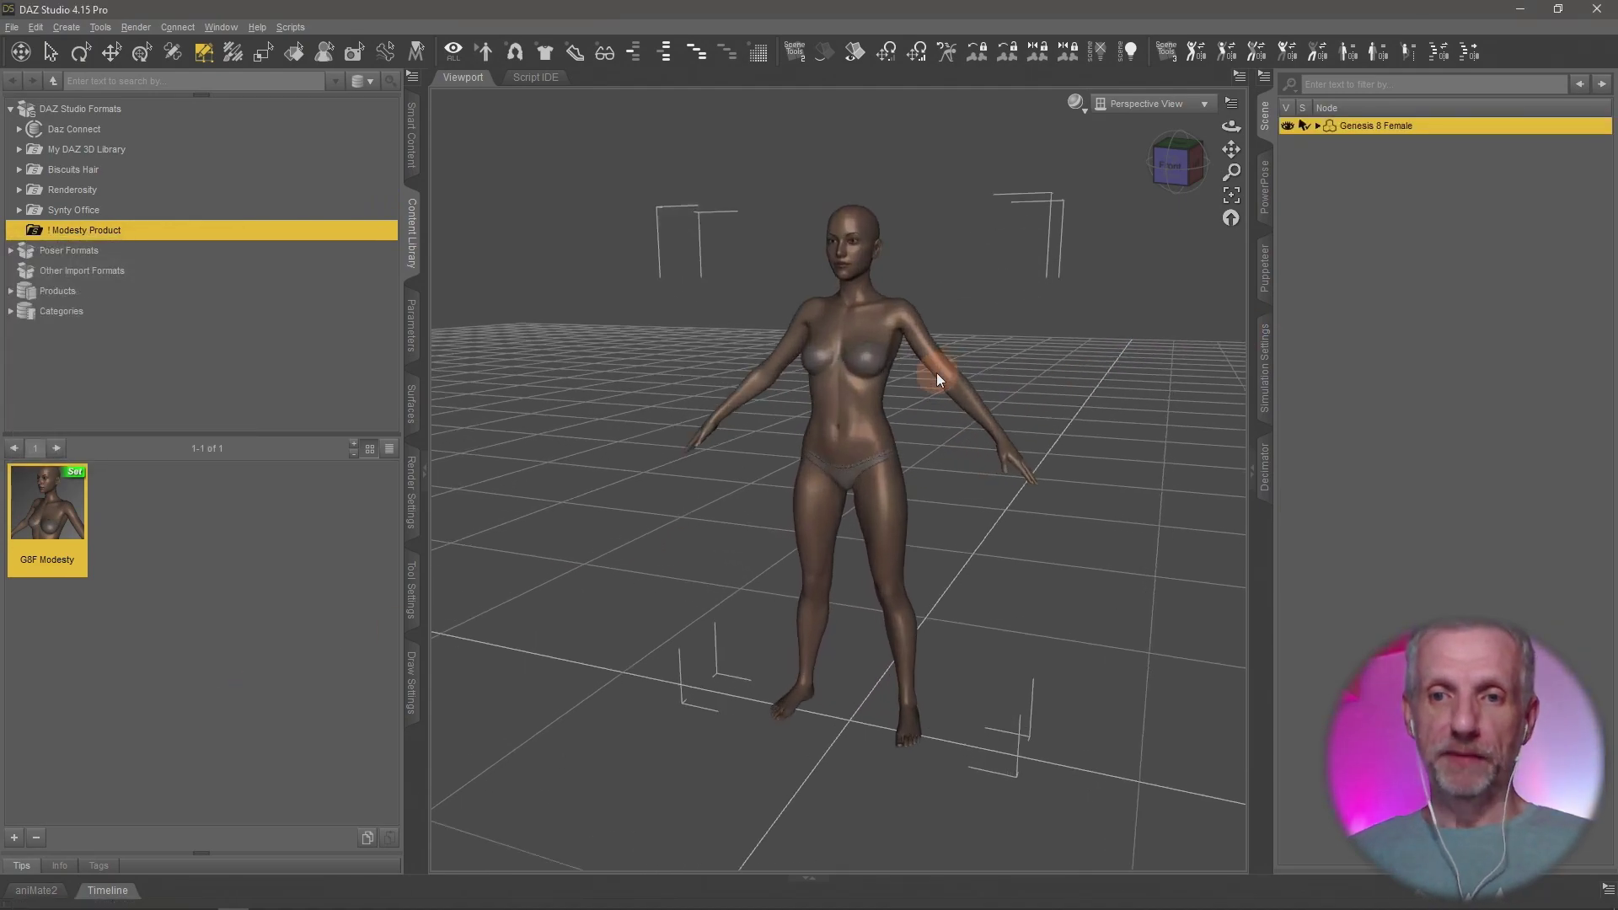
{"action": "scroll", "coordinate": [938, 373], "scroll_direction": "up", "scroll_amount": 2}
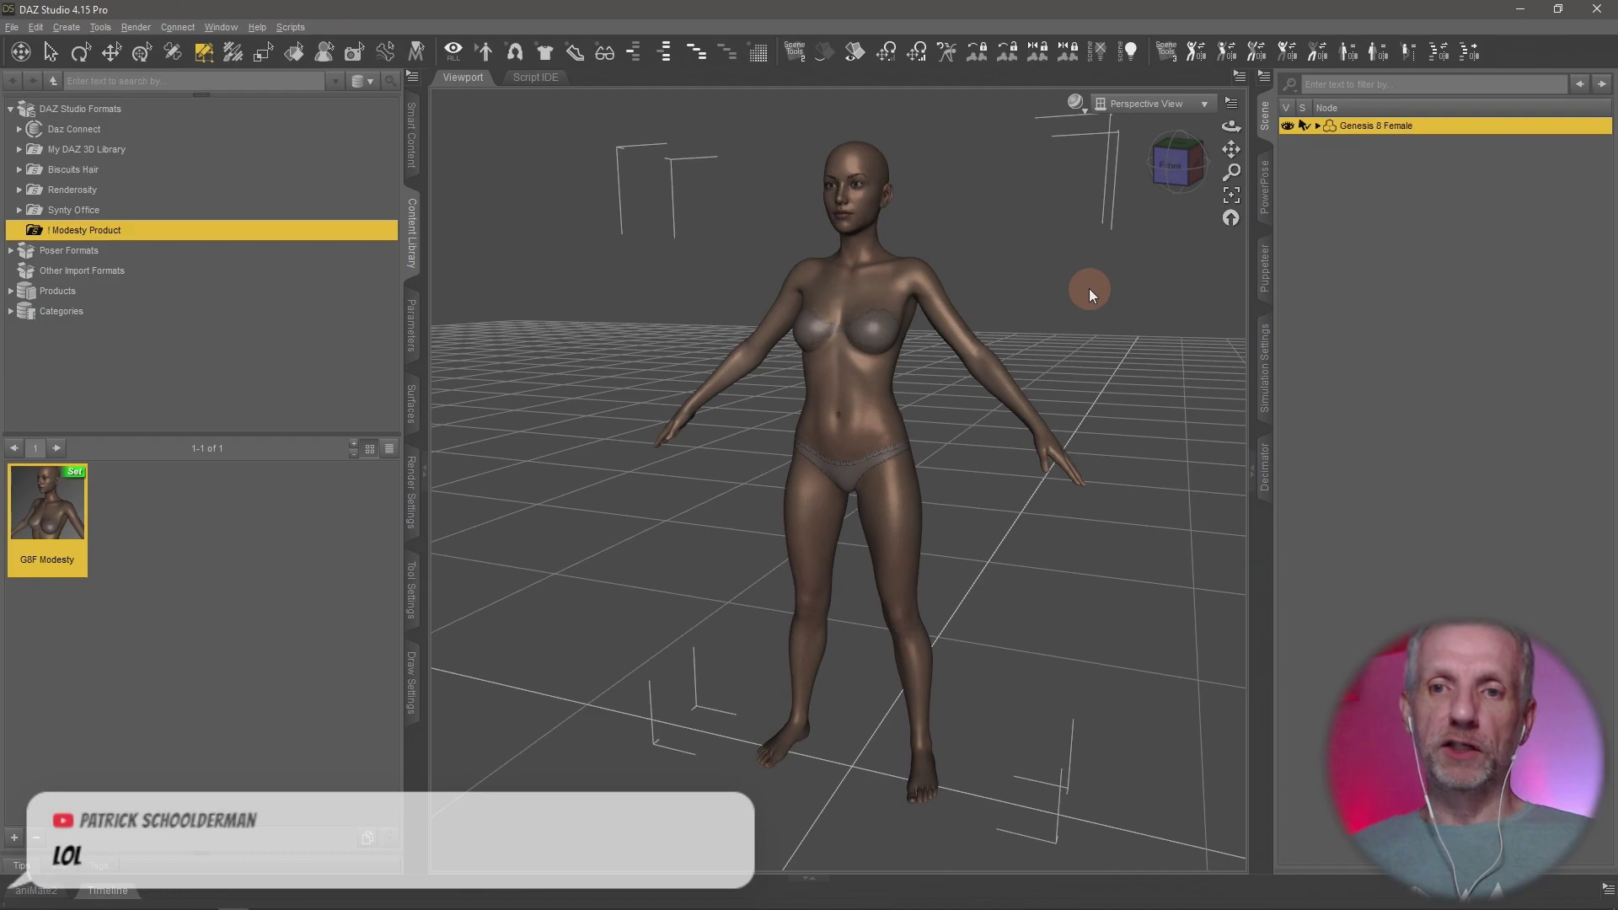
{"action": "left_click_drag", "start_coordinate": [1089, 288], "coordinate": [1131, 245], "text": "alt"}
Step: Preview the figure's head and chest with the viewport draw style set to Filament (PBR)
{"action": "left_click", "coordinate": [1076, 103]}
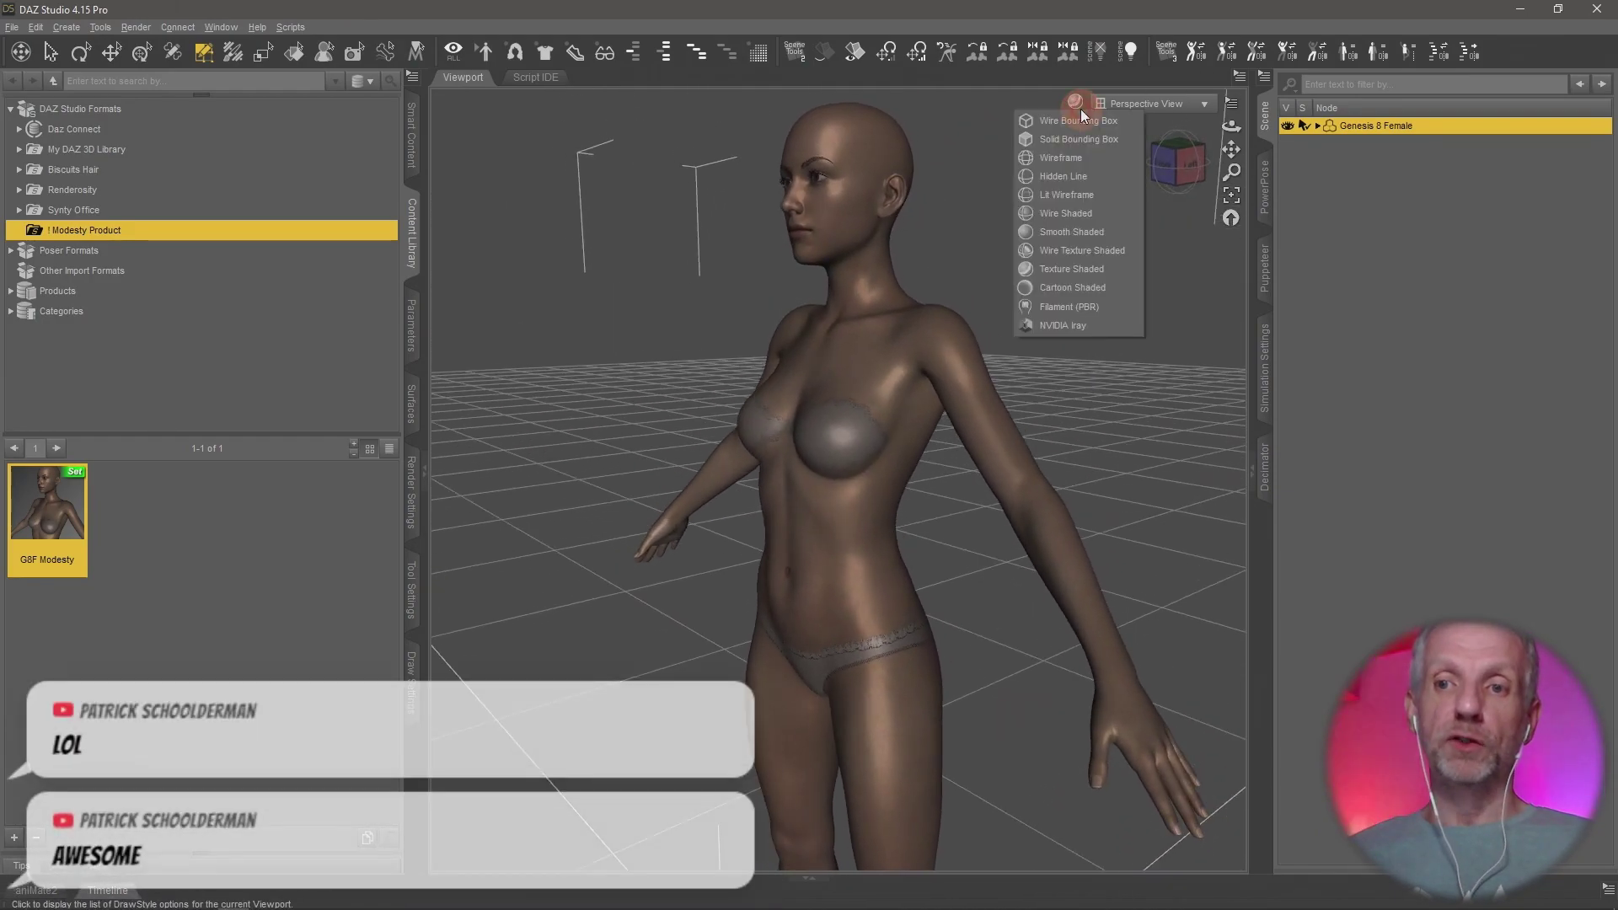
{"action": "left_click", "coordinate": [1089, 307]}
{"action": "right_click_drag", "start_coordinate": [1013, 455], "coordinate": [1008, 457], "text": "alt"}
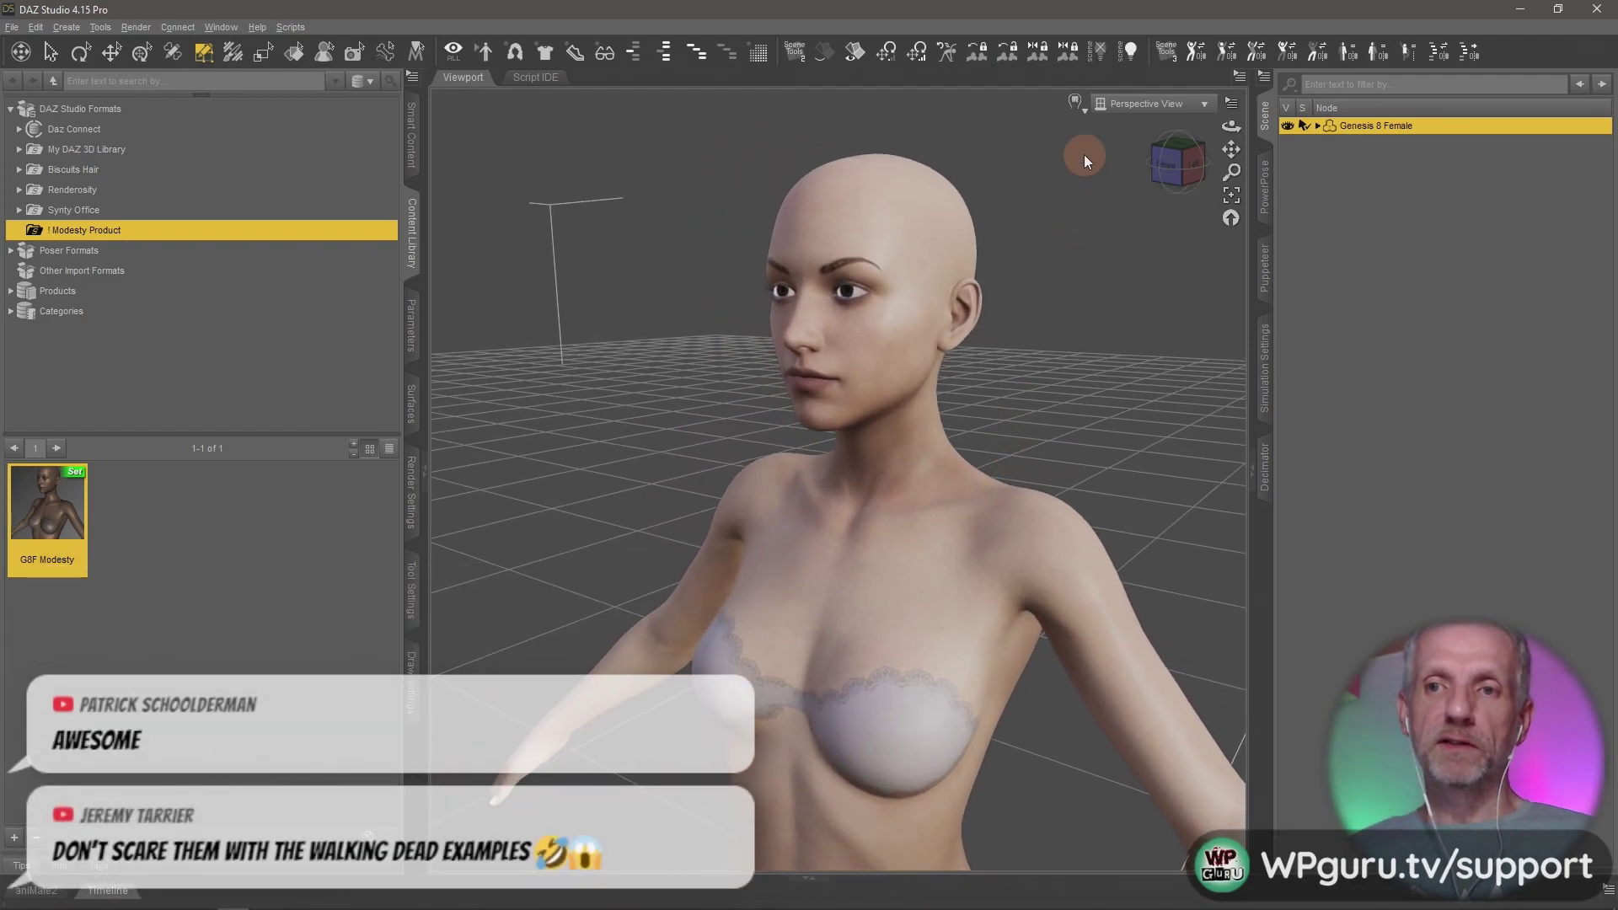
Step: Set the viewport draw style to Wire Texture Shaded and inspect the mesh around the neck and shoulder
{"action": "left_click", "coordinate": [1076, 105]}
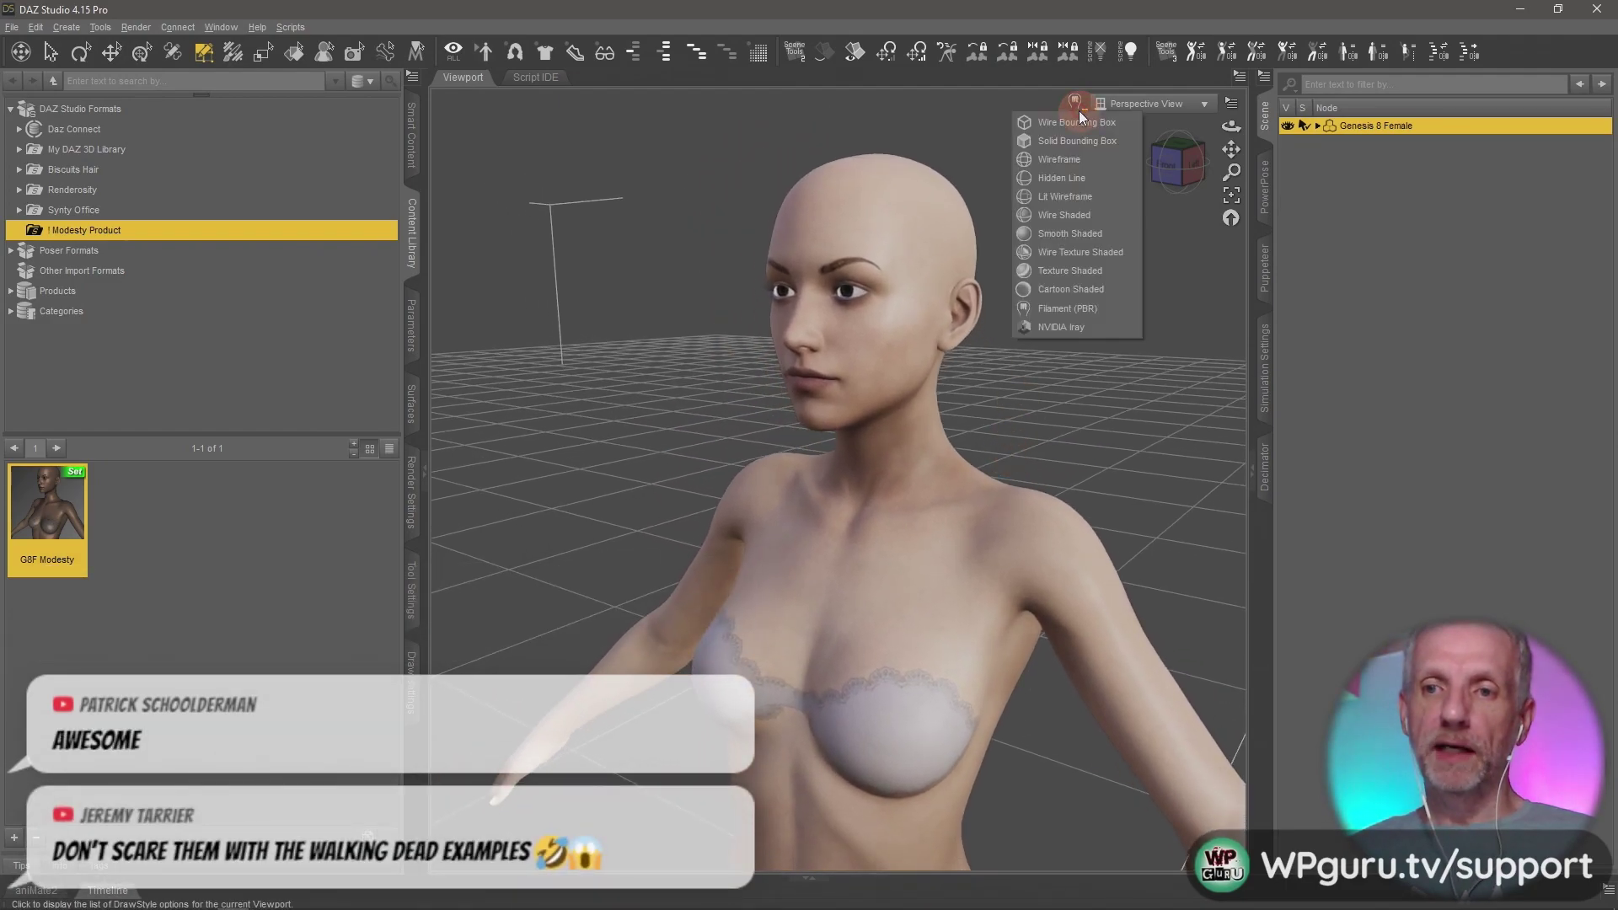
{"action": "left_click", "coordinate": [1114, 253]}
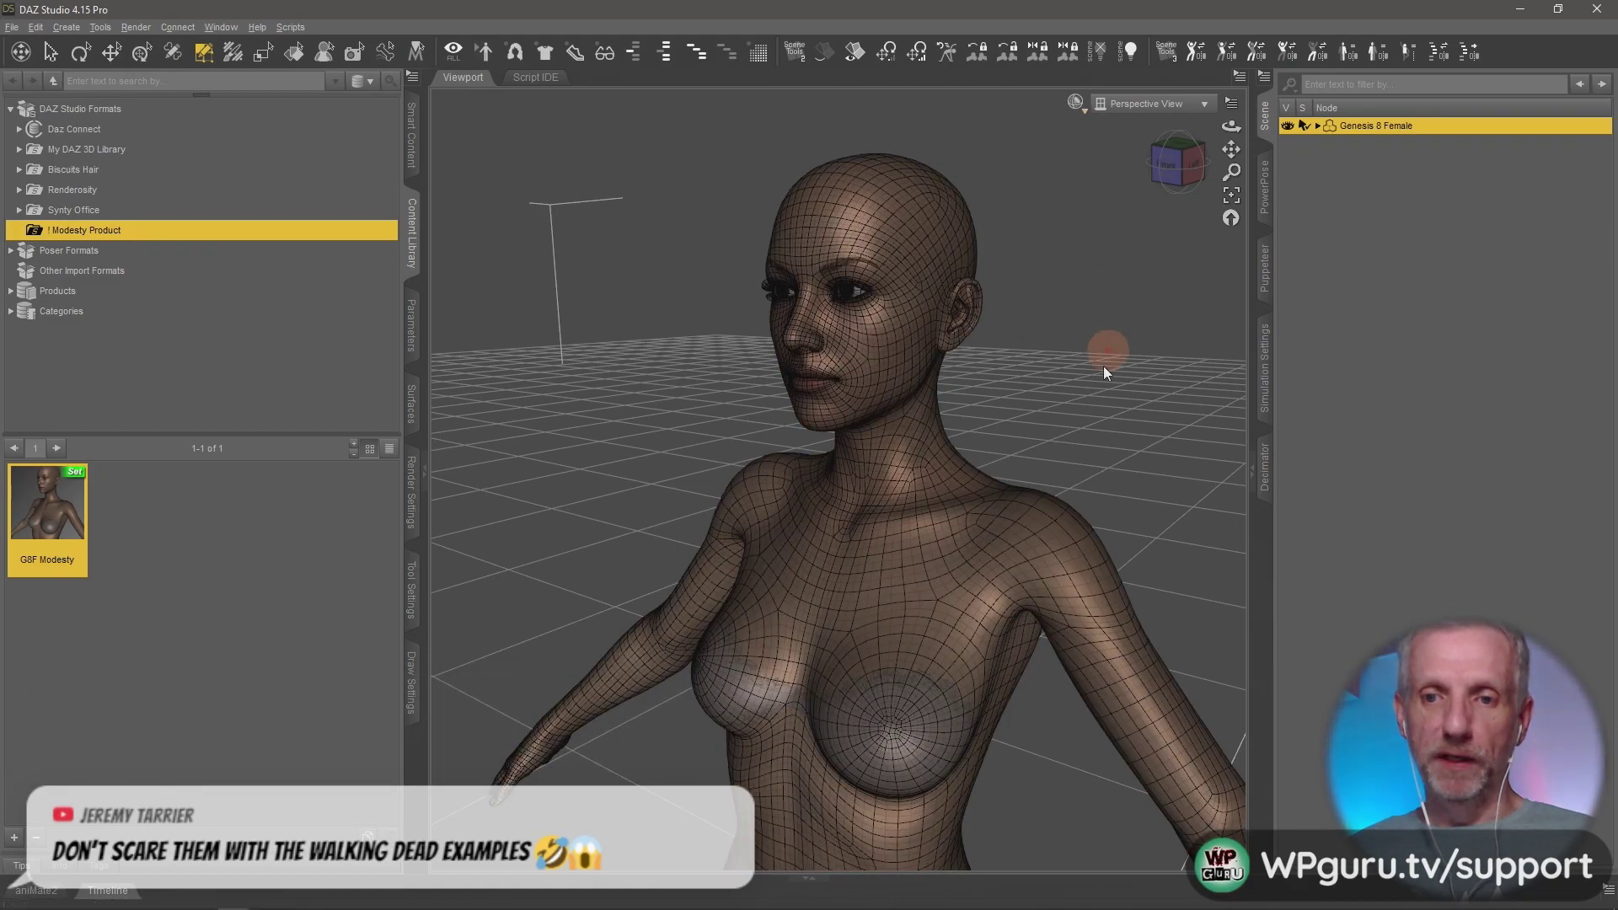
{"action": "right_click_drag", "start_coordinate": [1111, 430], "coordinate": [1107, 439], "text": "alt"}
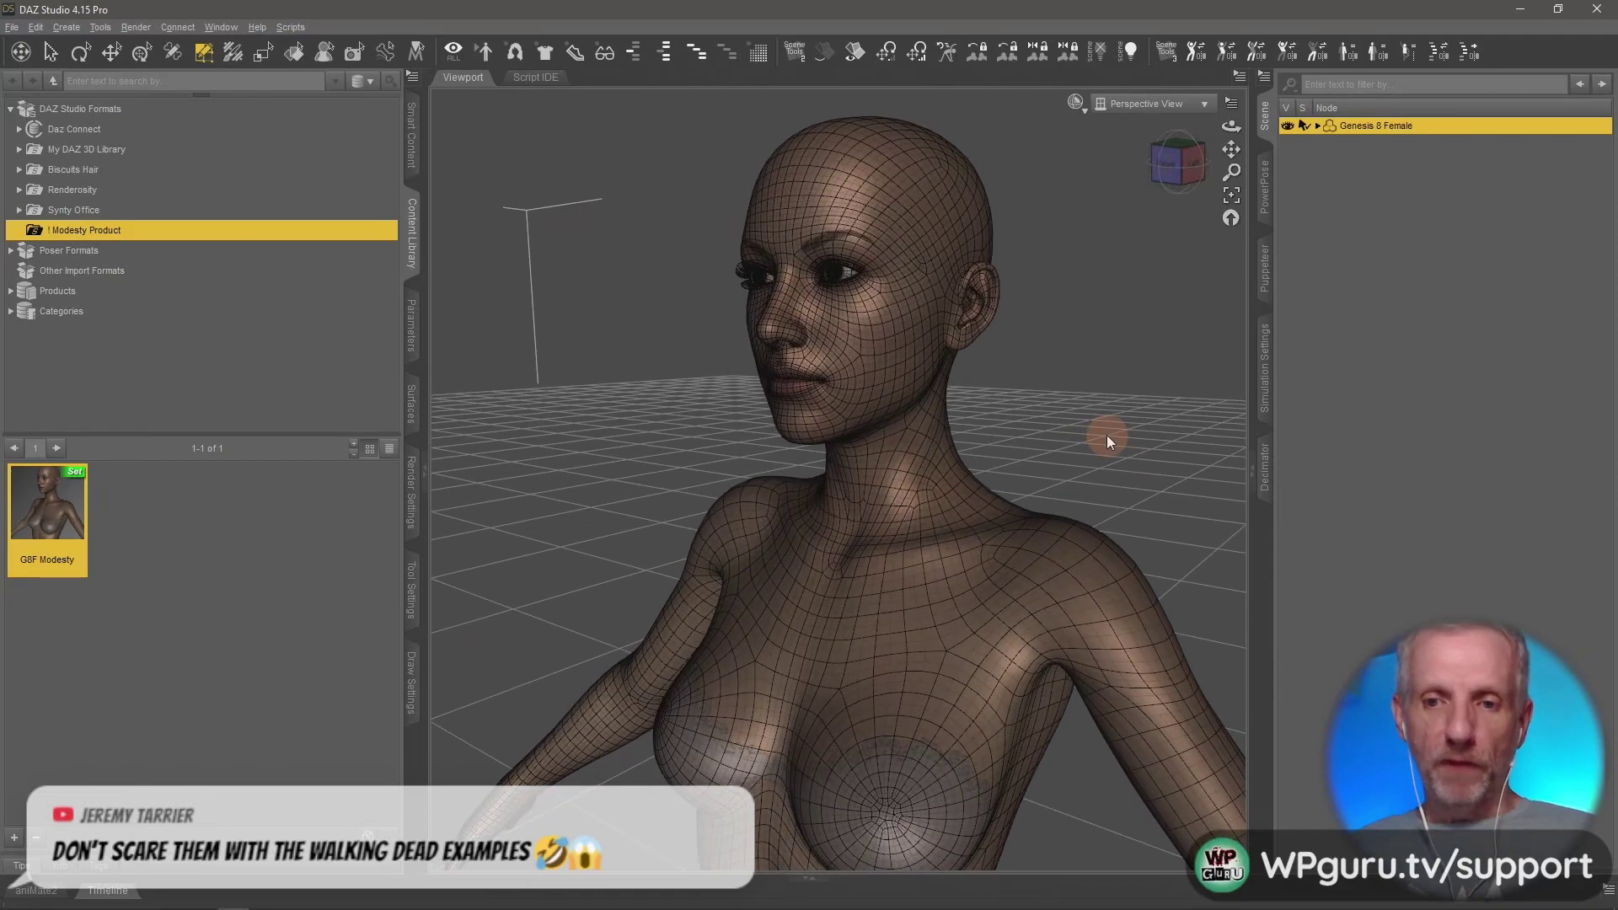
{"action": "scroll", "coordinate": [1019, 529], "scroll_direction": "up", "scroll_amount": 5}
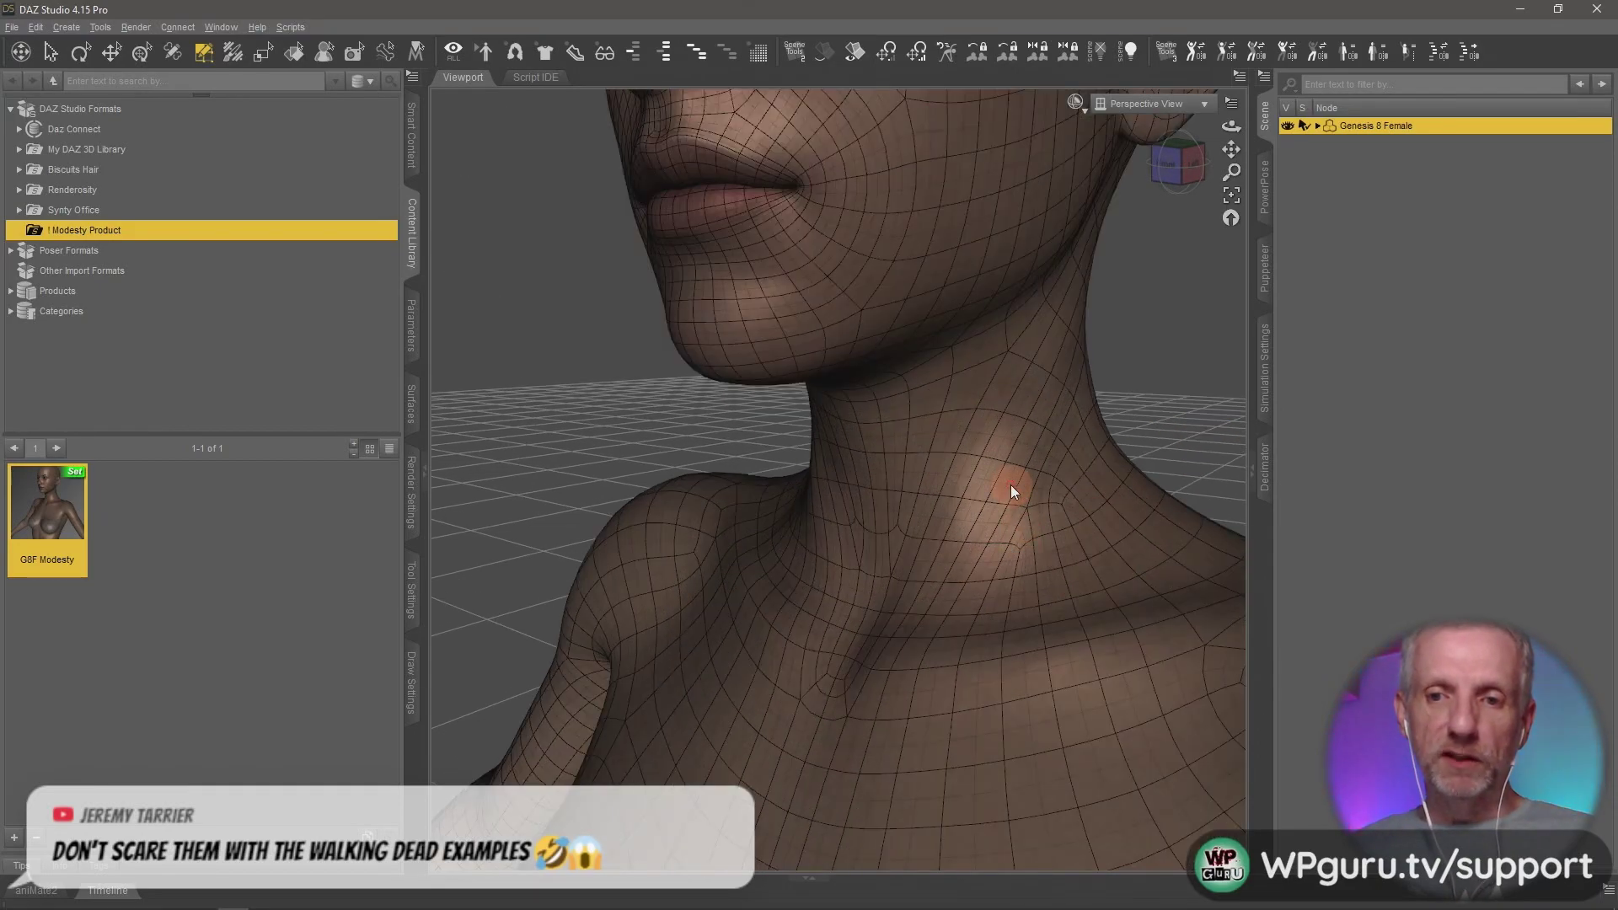
{"action": "right_click_drag", "start_coordinate": [897, 615], "coordinate": [792, 561], "text": "alt"}
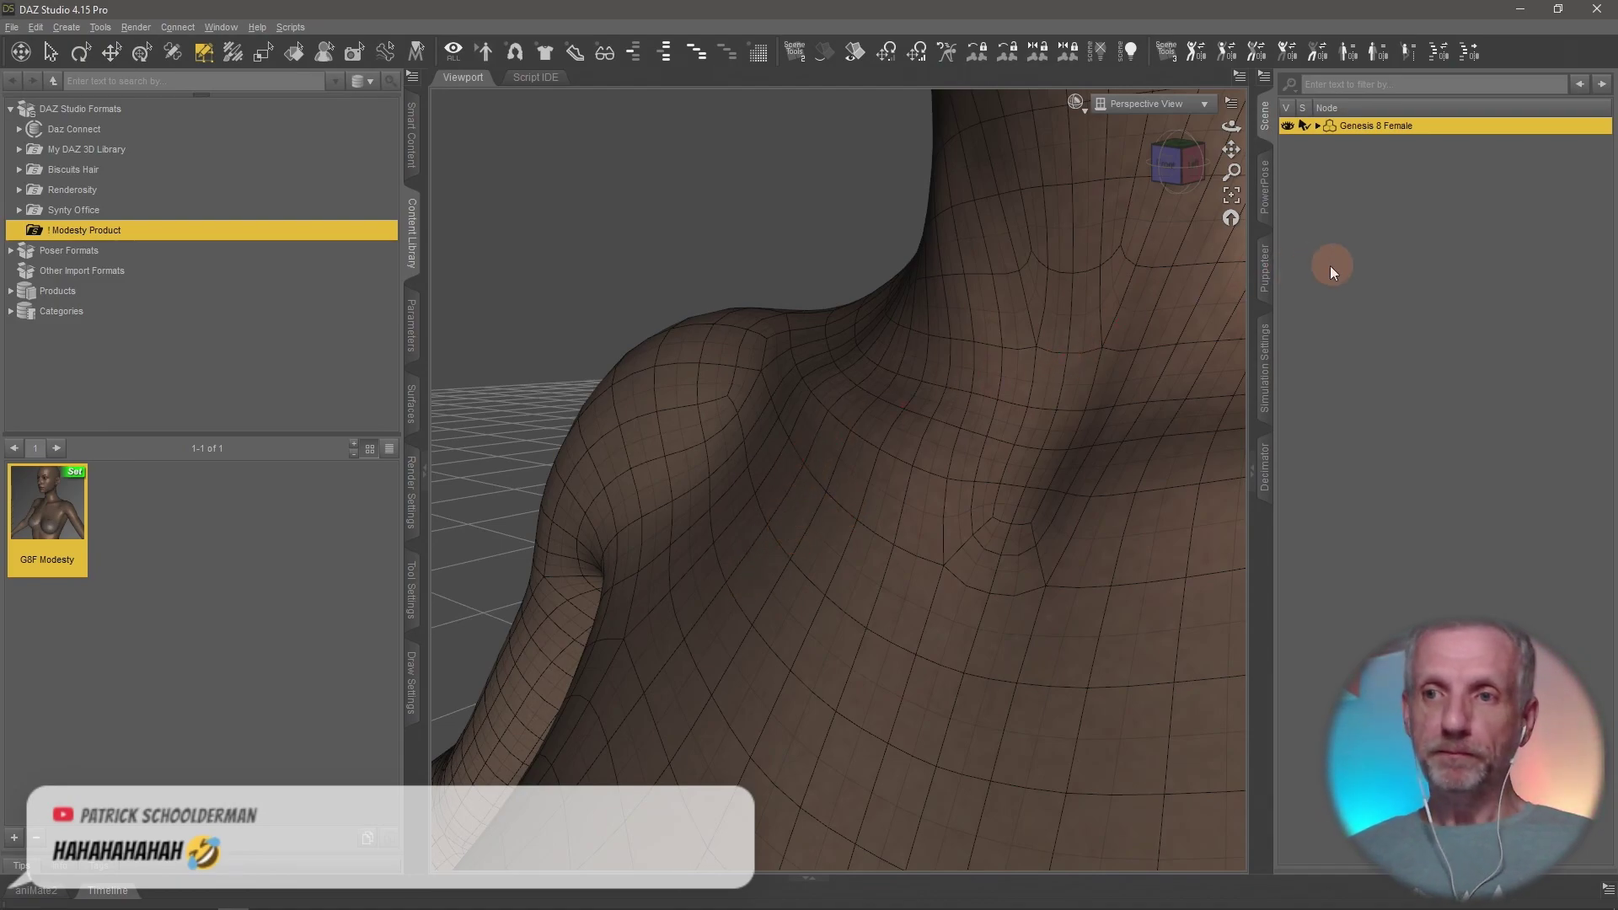
Step: Set the Genesis 8 Female's mesh Resolution Level to Base and inspect the coarser wireframe
{"action": "left_click", "coordinate": [413, 329]}
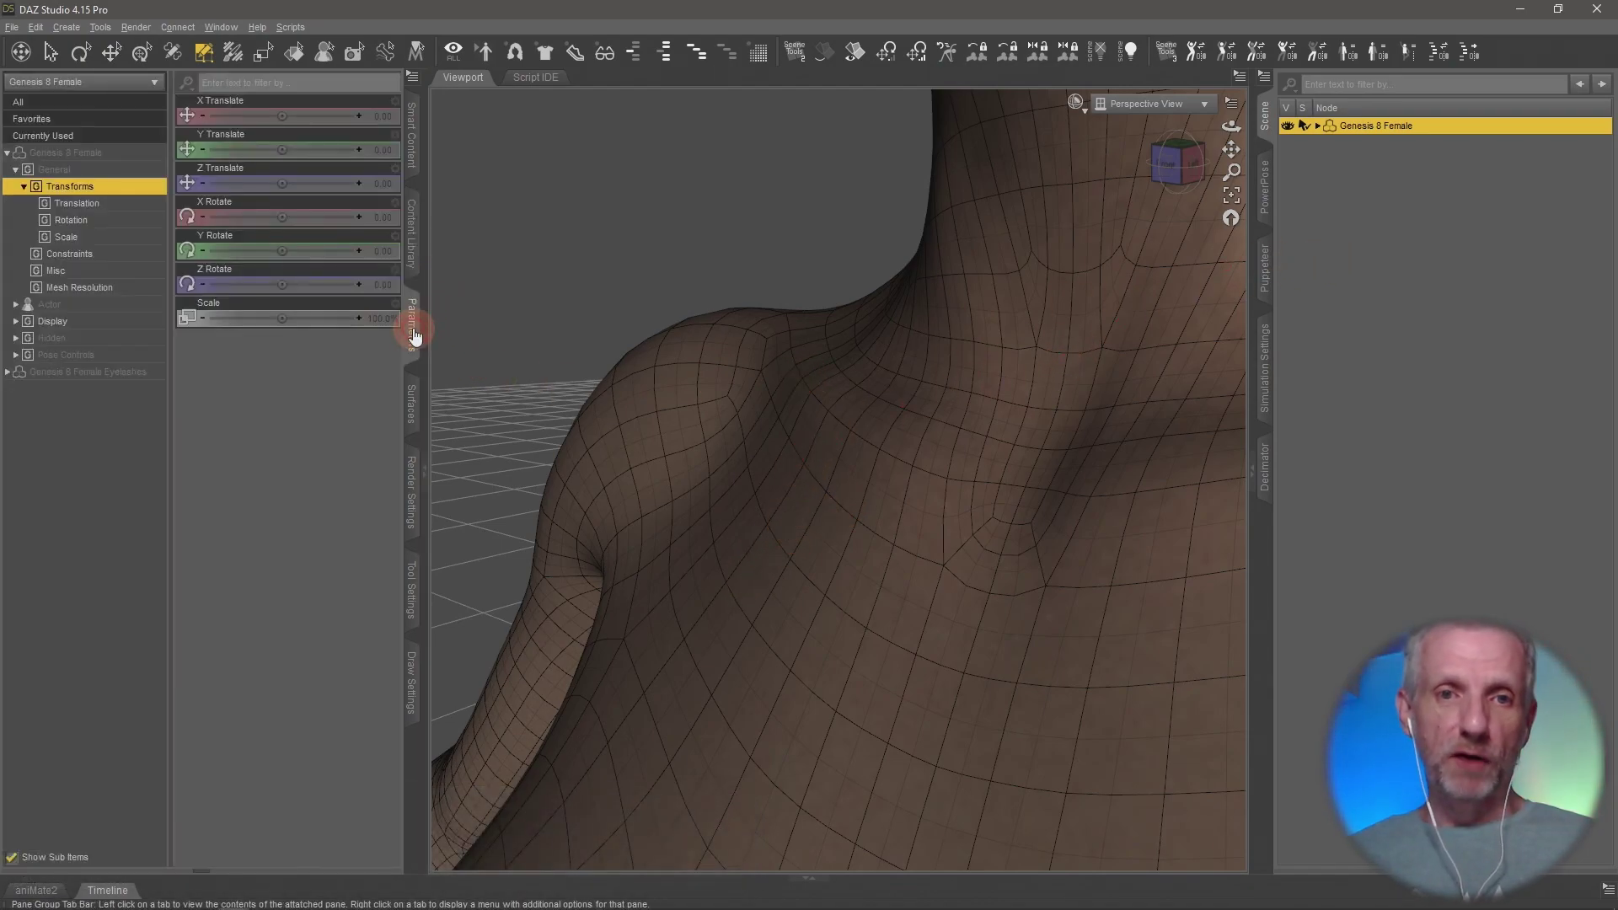
{"action": "left_click", "coordinate": [105, 287]}
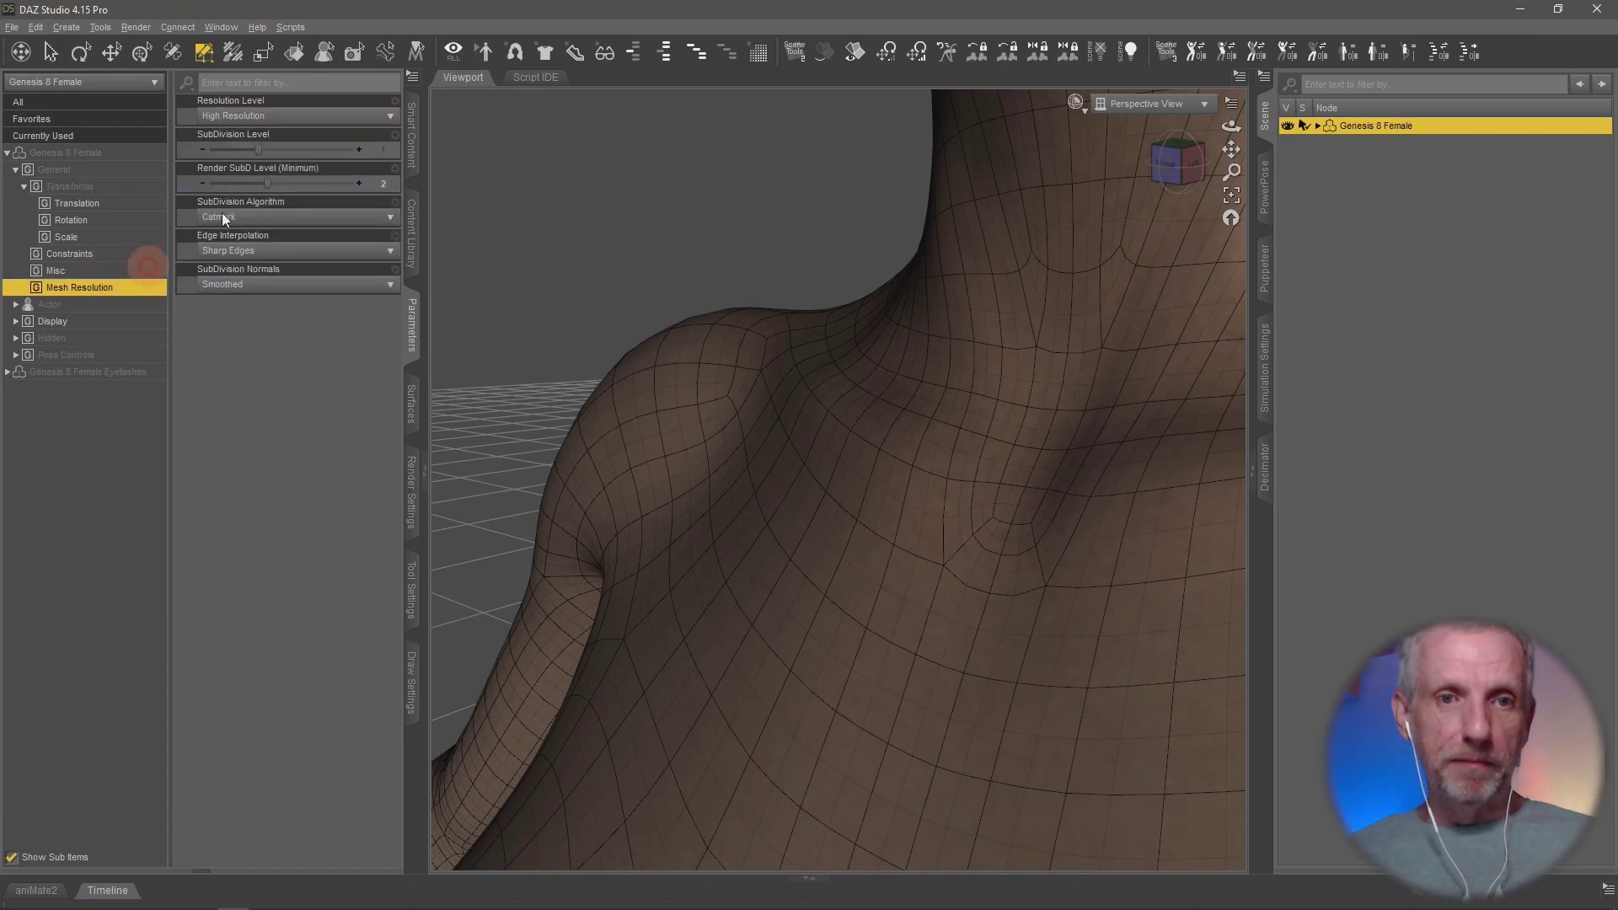
{"action": "left_click", "coordinate": [355, 118]}
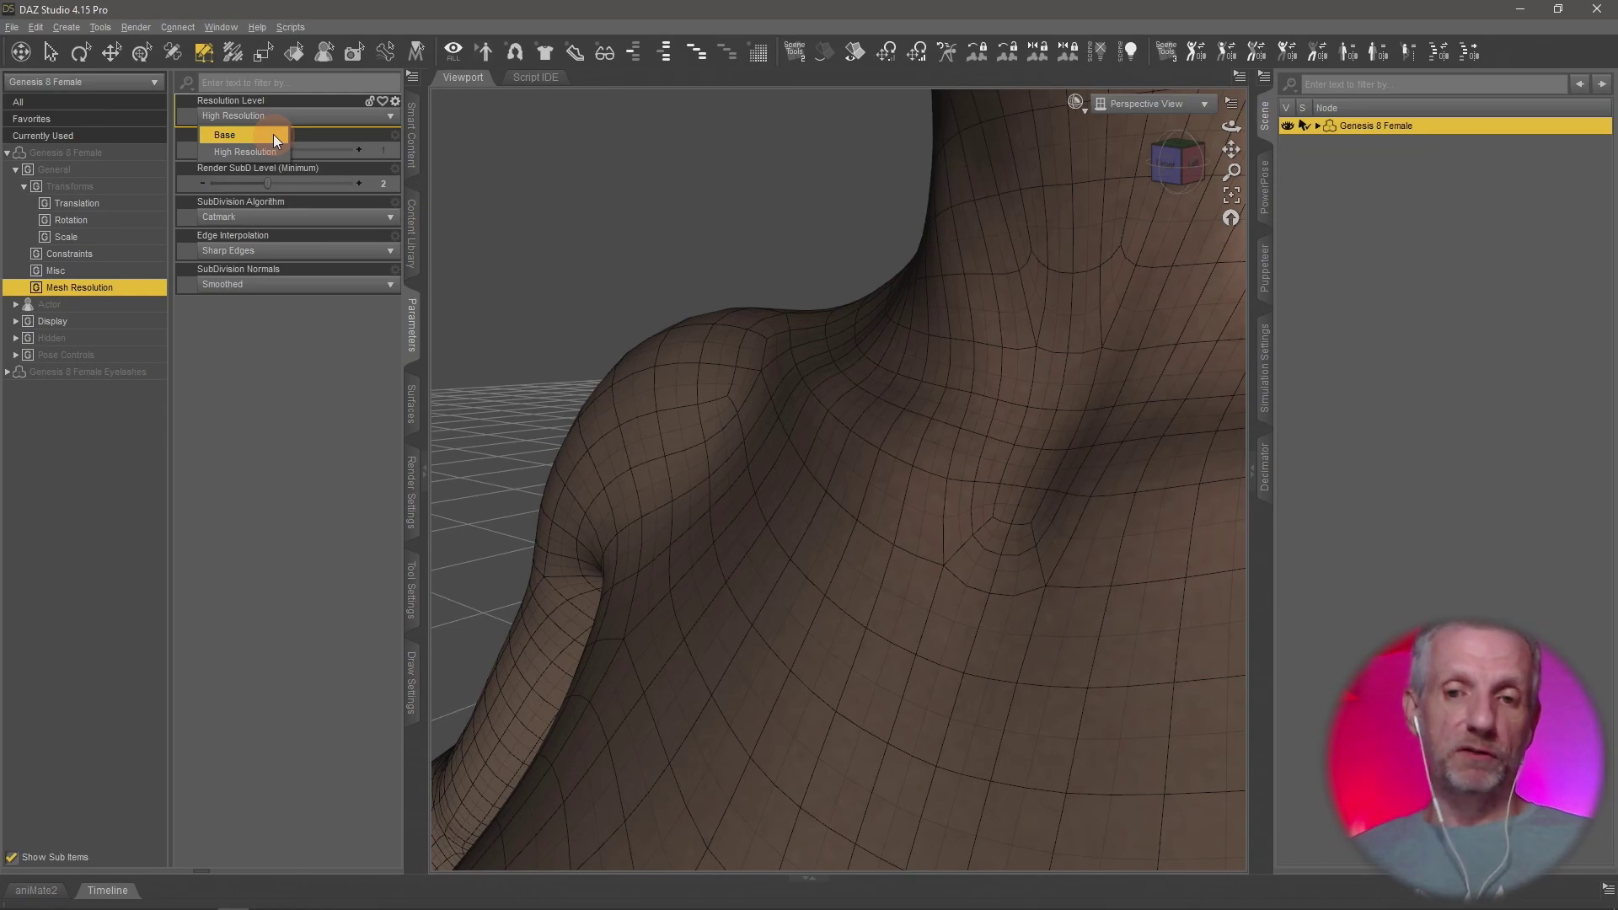
{"action": "left_click", "coordinate": [273, 134]}
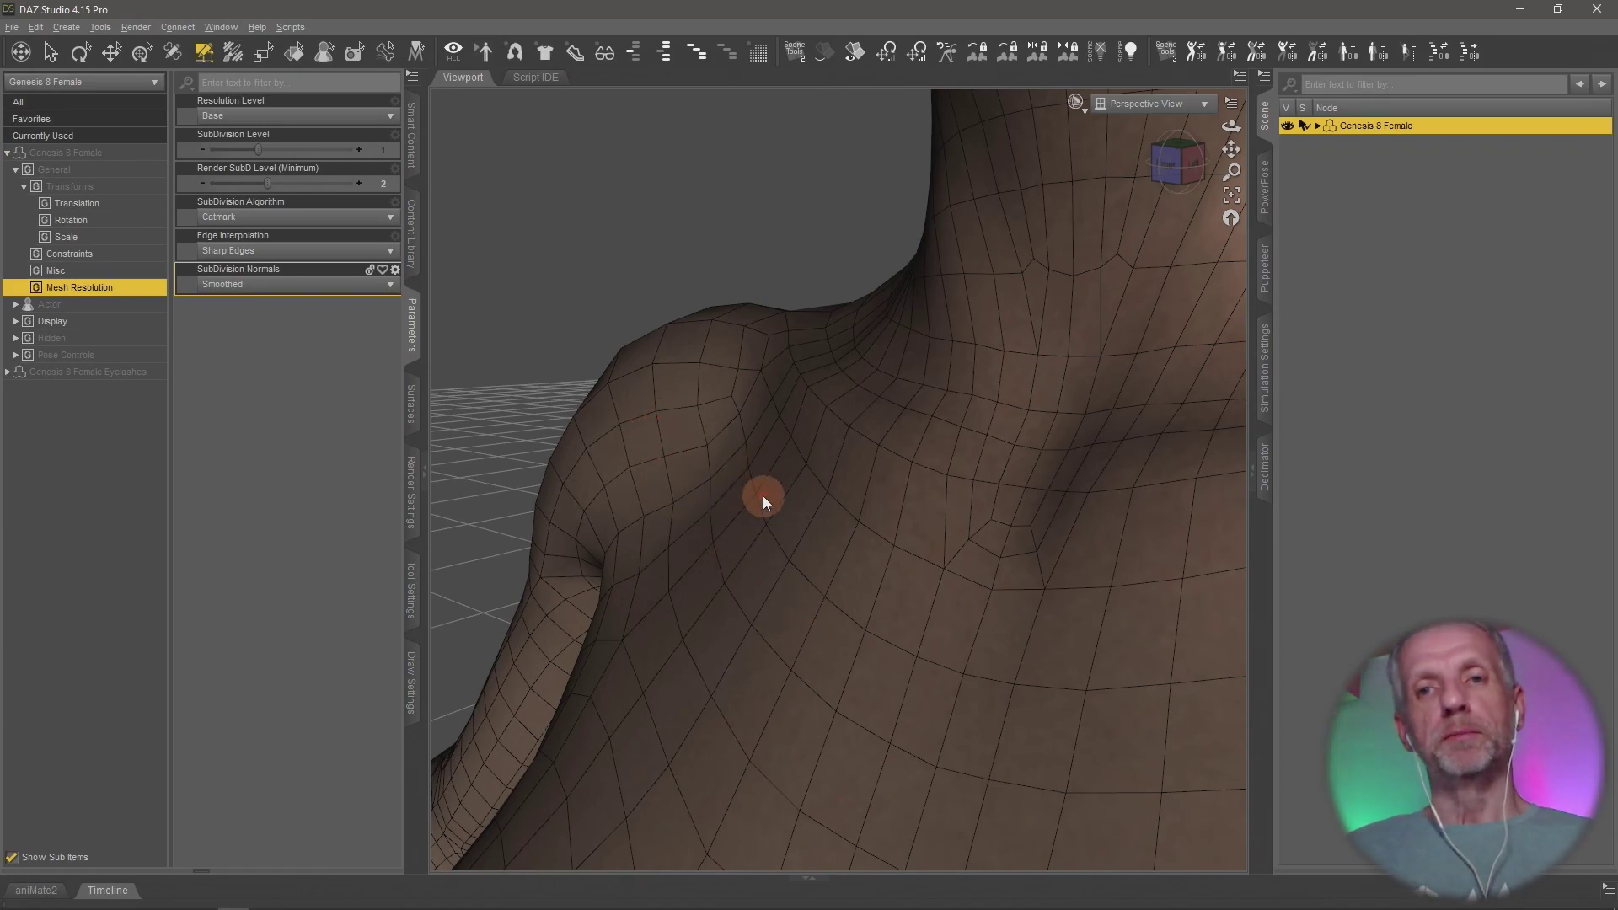
{"action": "scroll", "coordinate": [762, 496], "scroll_direction": "down", "scroll_amount": 10}
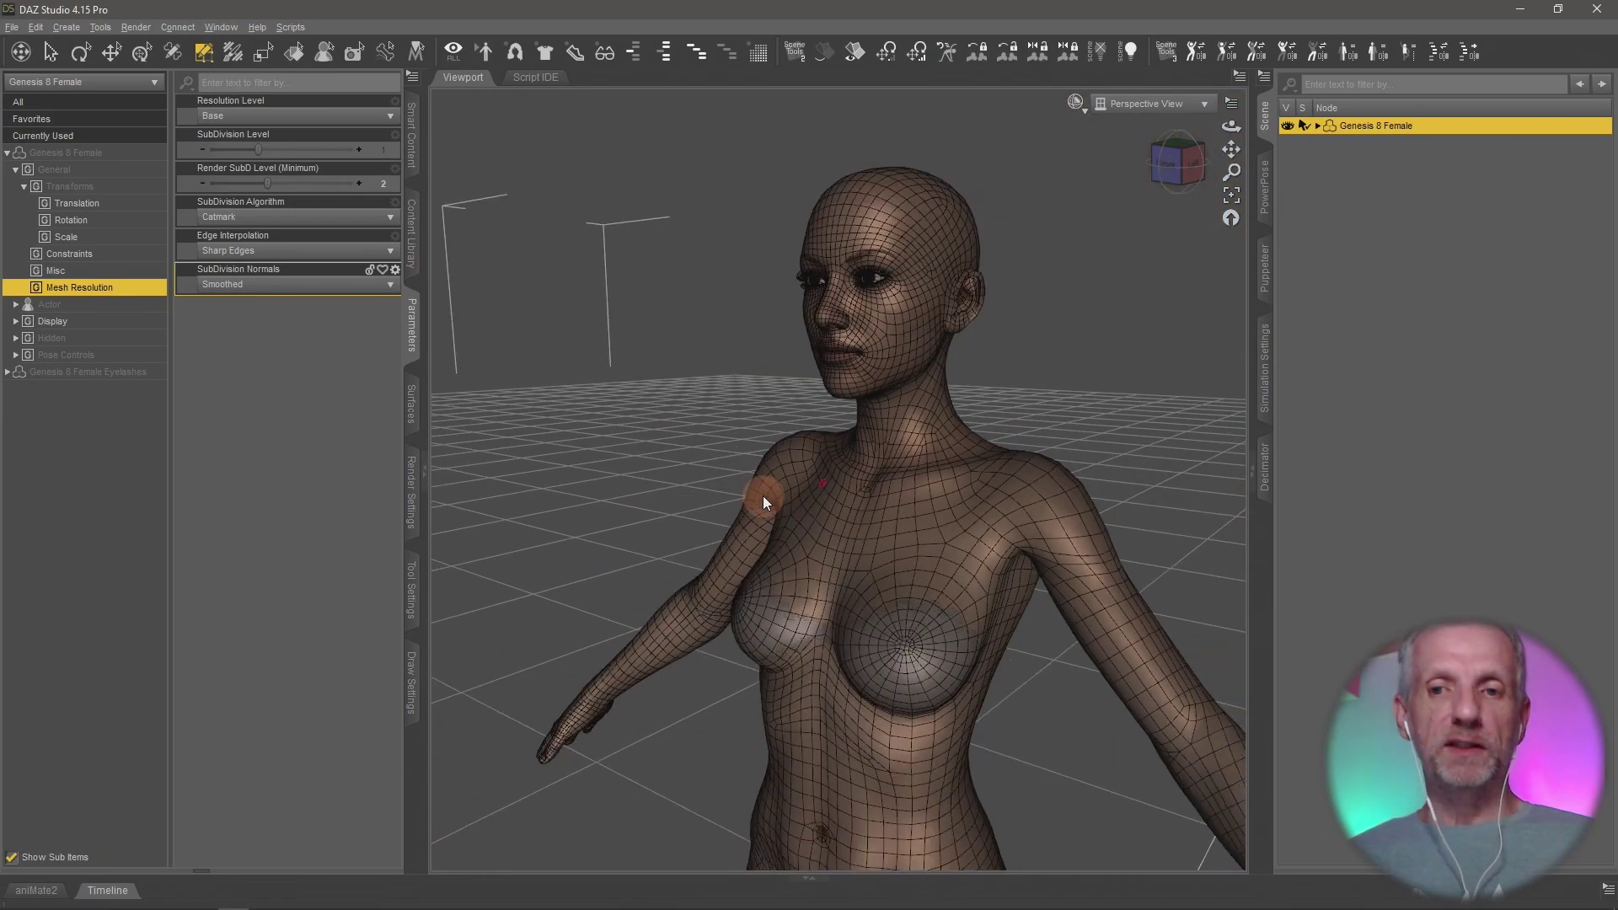
{"action": "scroll", "coordinate": [769, 506], "scroll_direction": "up", "scroll_amount": 8}
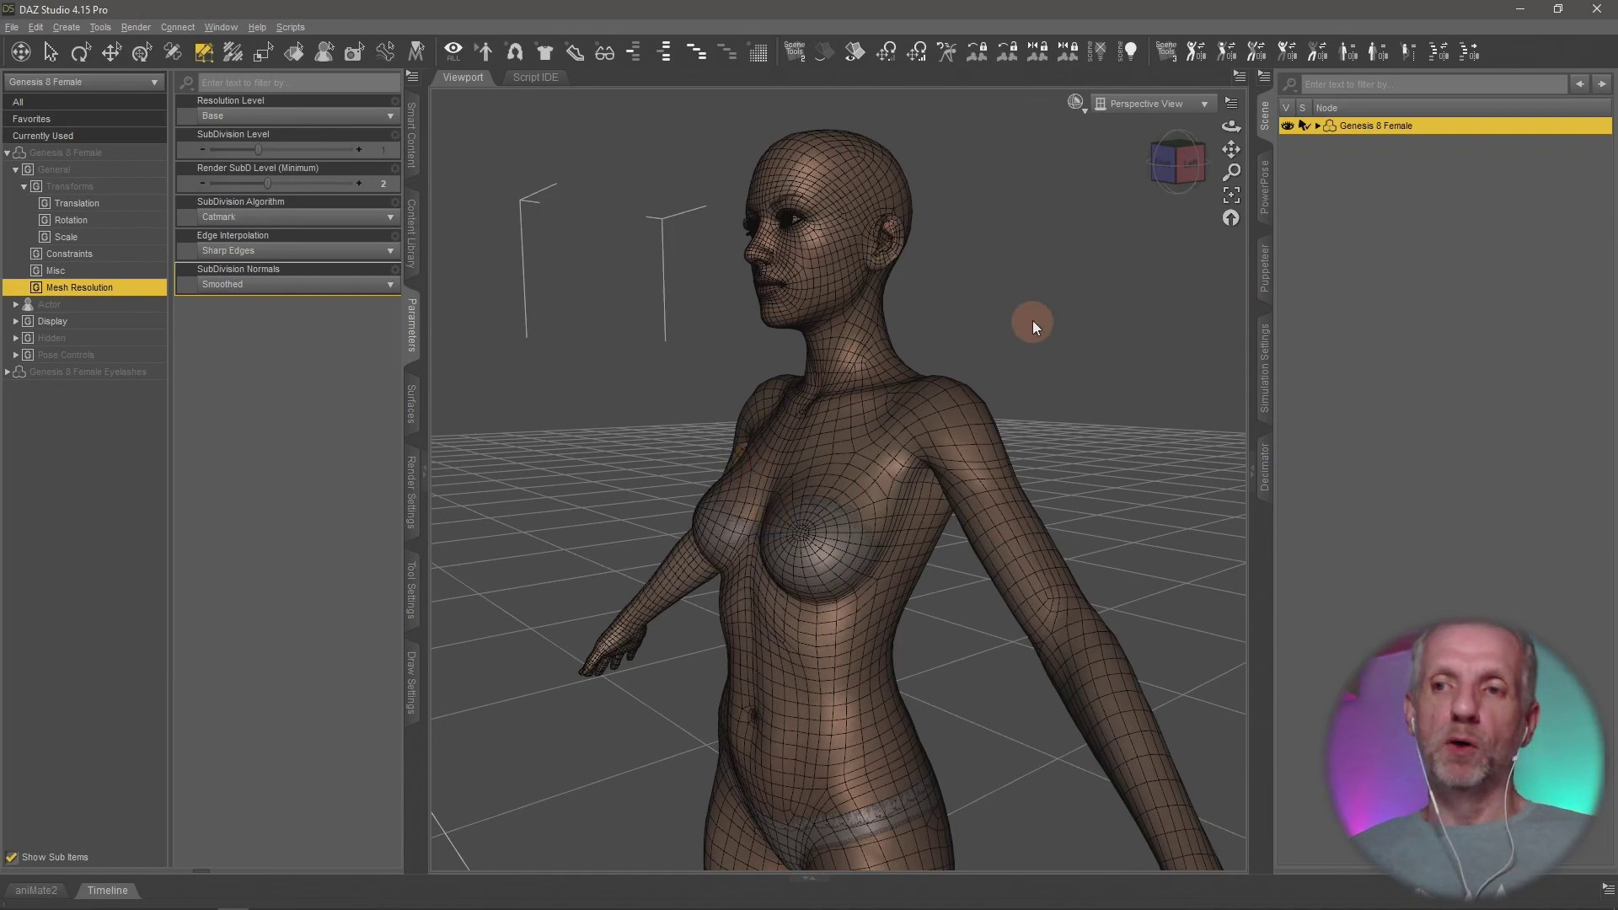
Step: Expand the figure's Pose Controls and filter the 3DU Pose Architect parameters by "nat"
{"action": "left_click", "coordinate": [413, 253]}
{"action": "left_click", "coordinate": [413, 321]}
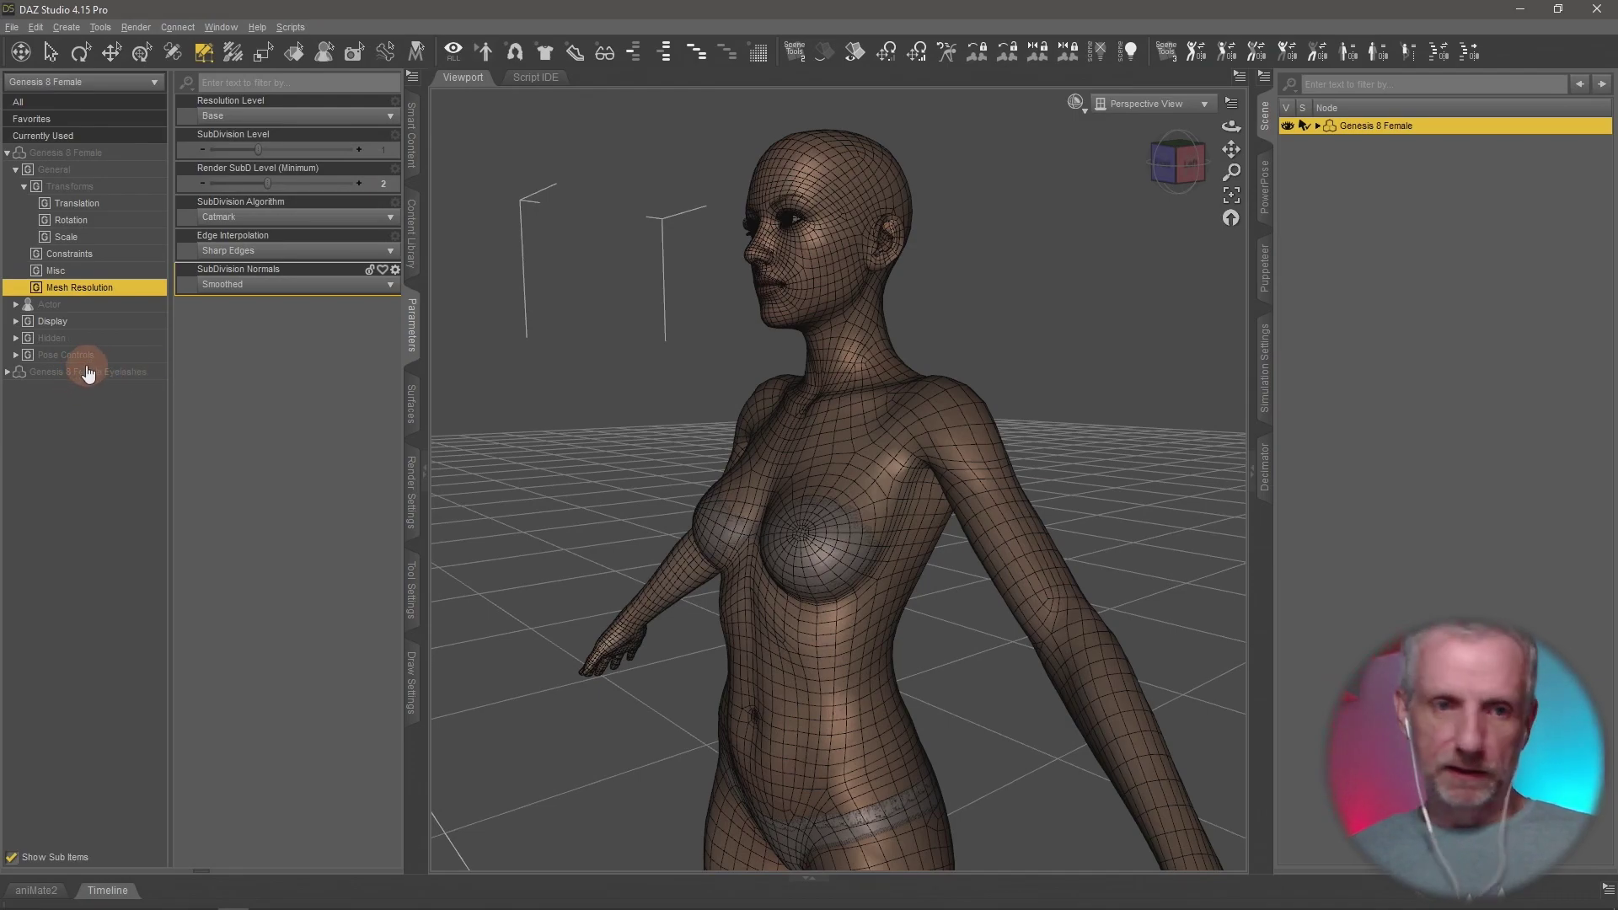
{"action": "left_click", "coordinate": [63, 358]}
{"action": "left_click", "coordinate": [15, 355]}
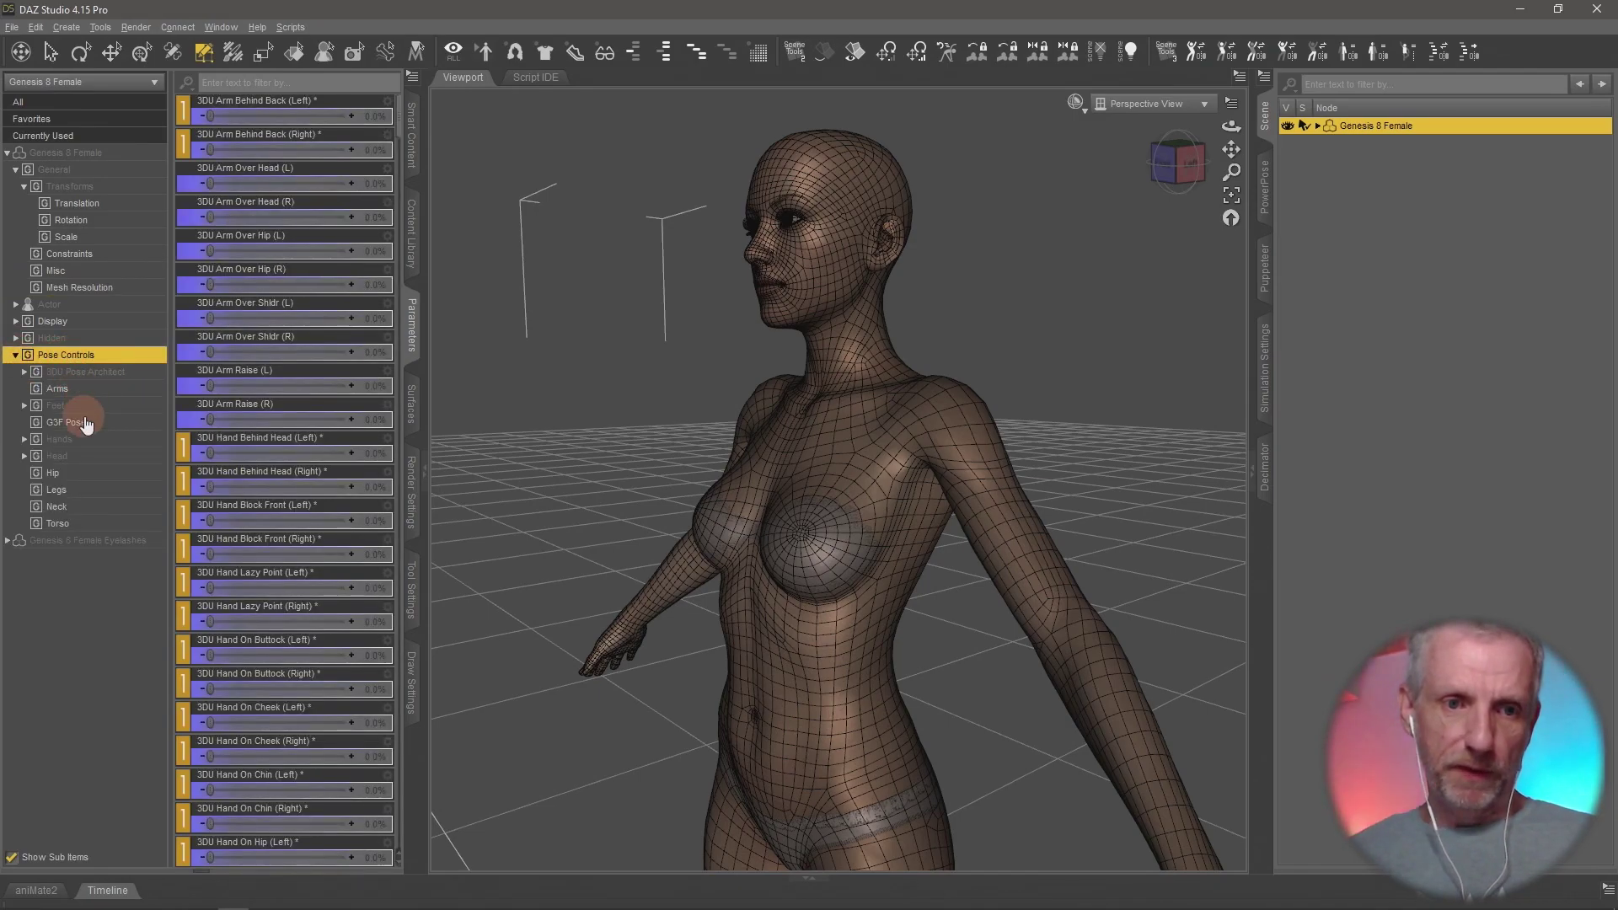
{"action": "left_click", "coordinate": [99, 372]}
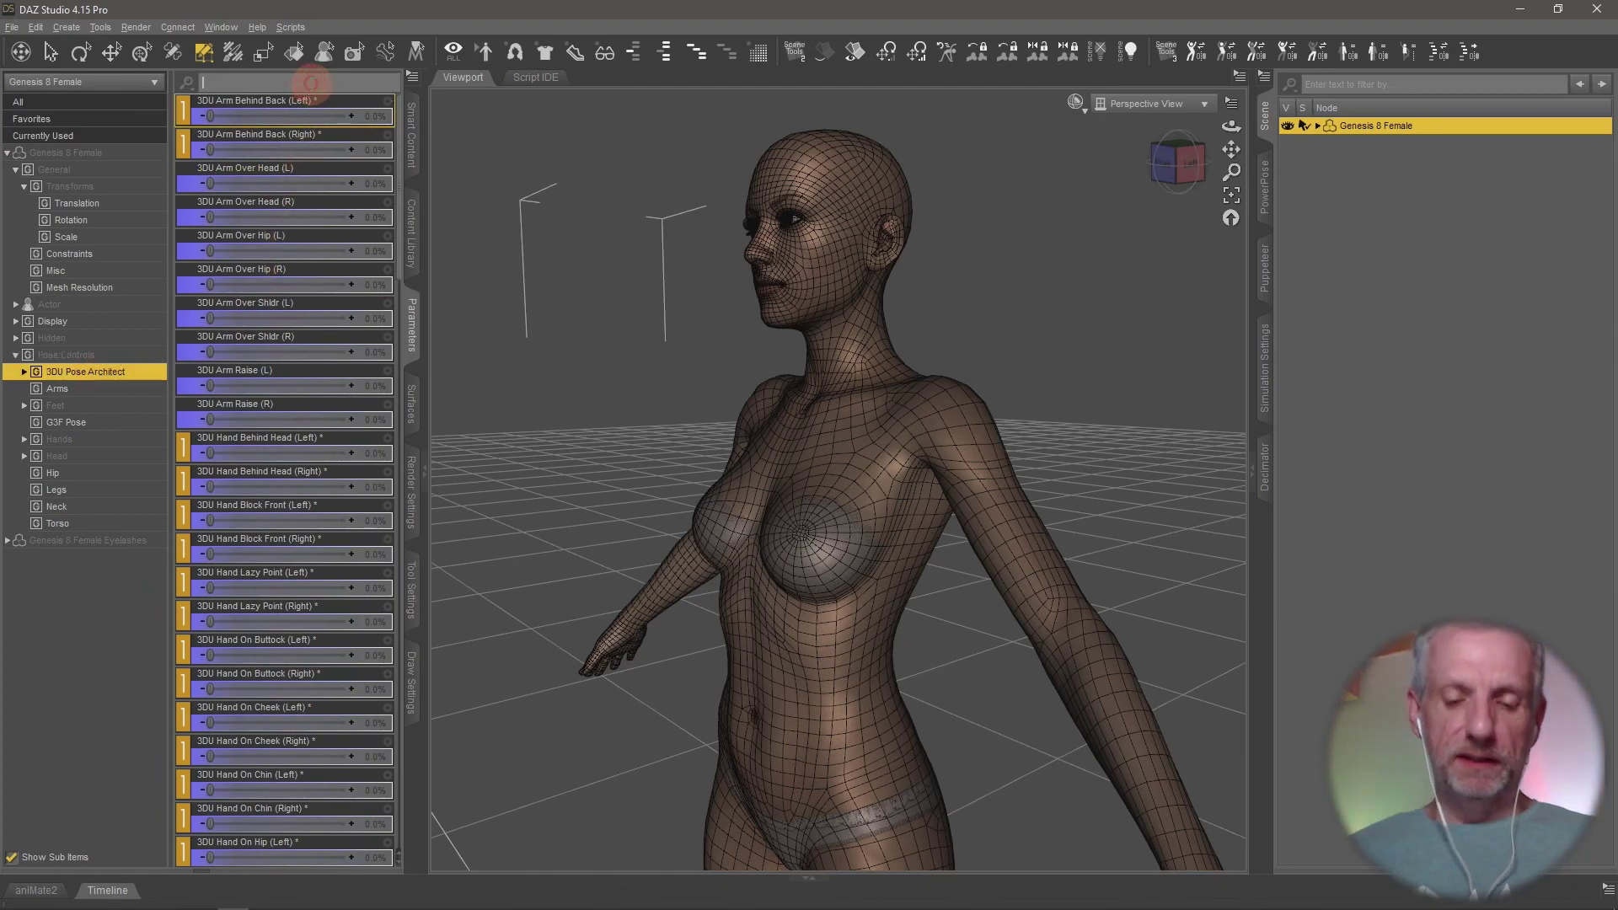
{"action": "type", "text": "t"}
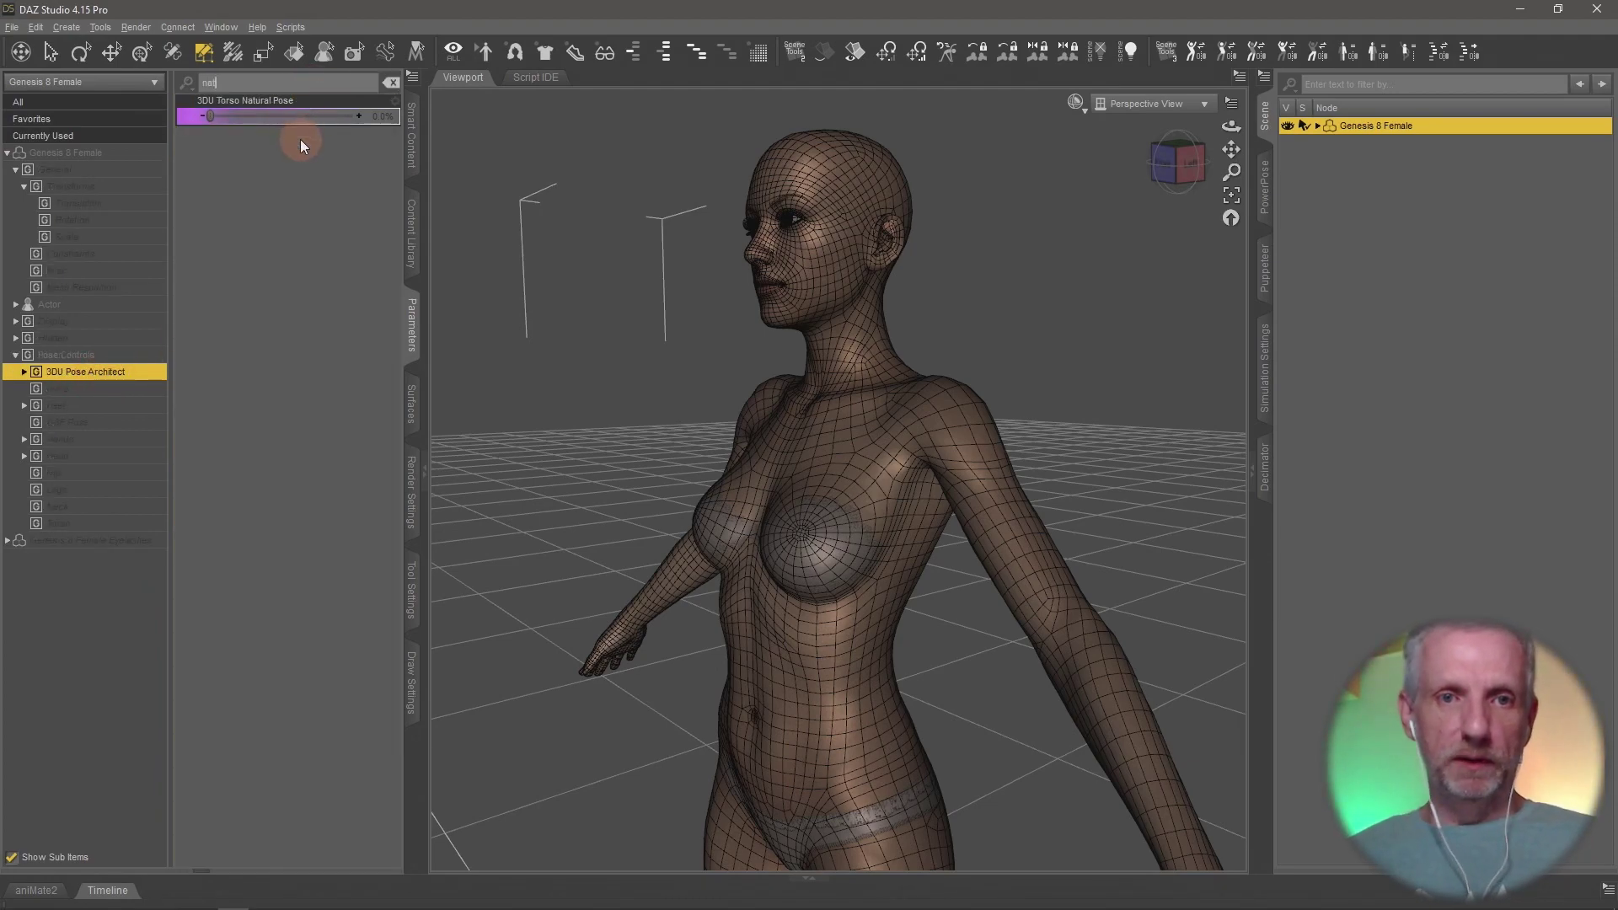
Step: Show the transform gizmo on the figure and try to adjust the 3DU Torso Natural Pose dial
{"action": "scroll", "coordinate": [689, 450], "scroll_direction": "up", "scroll_amount": 3}
{"action": "scroll", "coordinate": [689, 451], "scroll_direction": "down", "scroll_amount": 6}
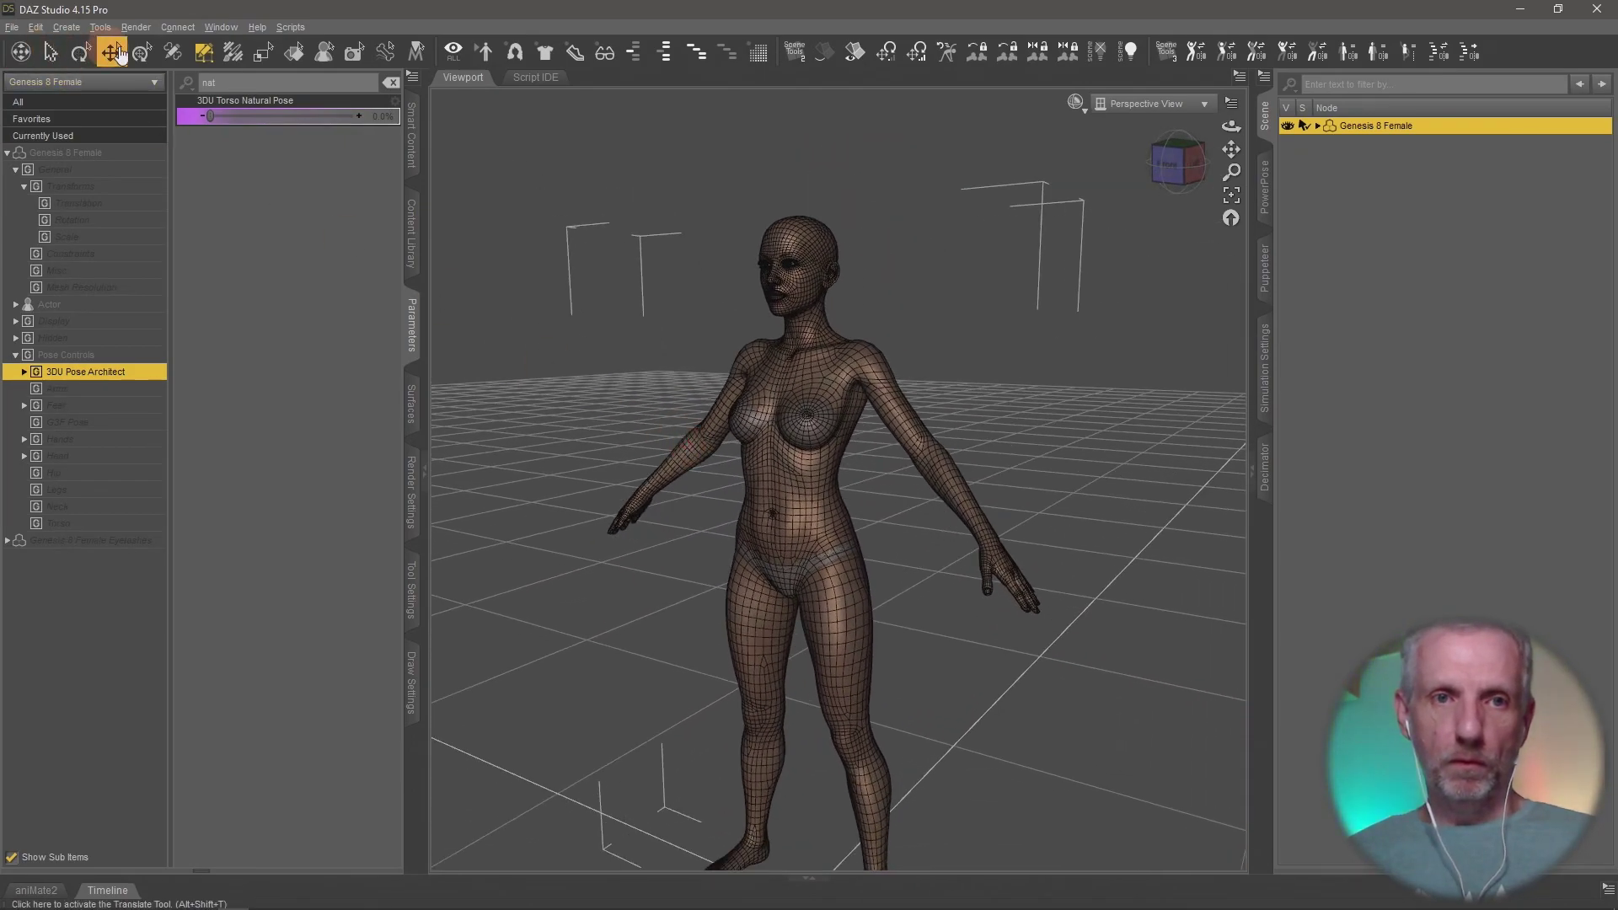
{"action": "left_click", "coordinate": [142, 52]}
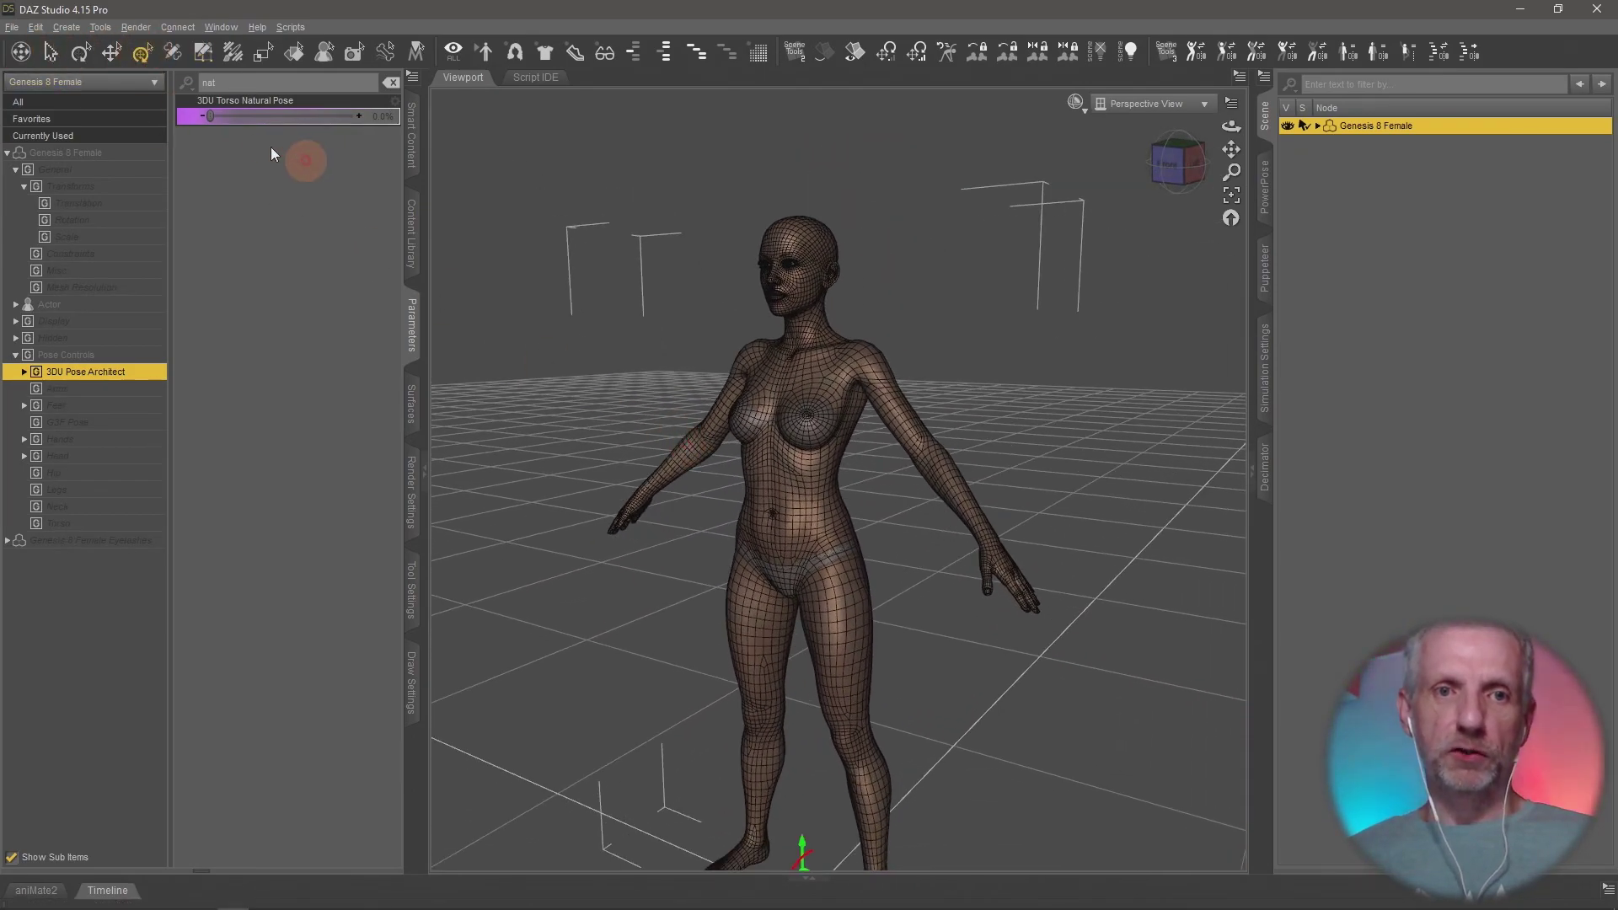
{"action": "left_click_drag", "start_coordinate": [275, 125], "coordinate": [187, 181]}
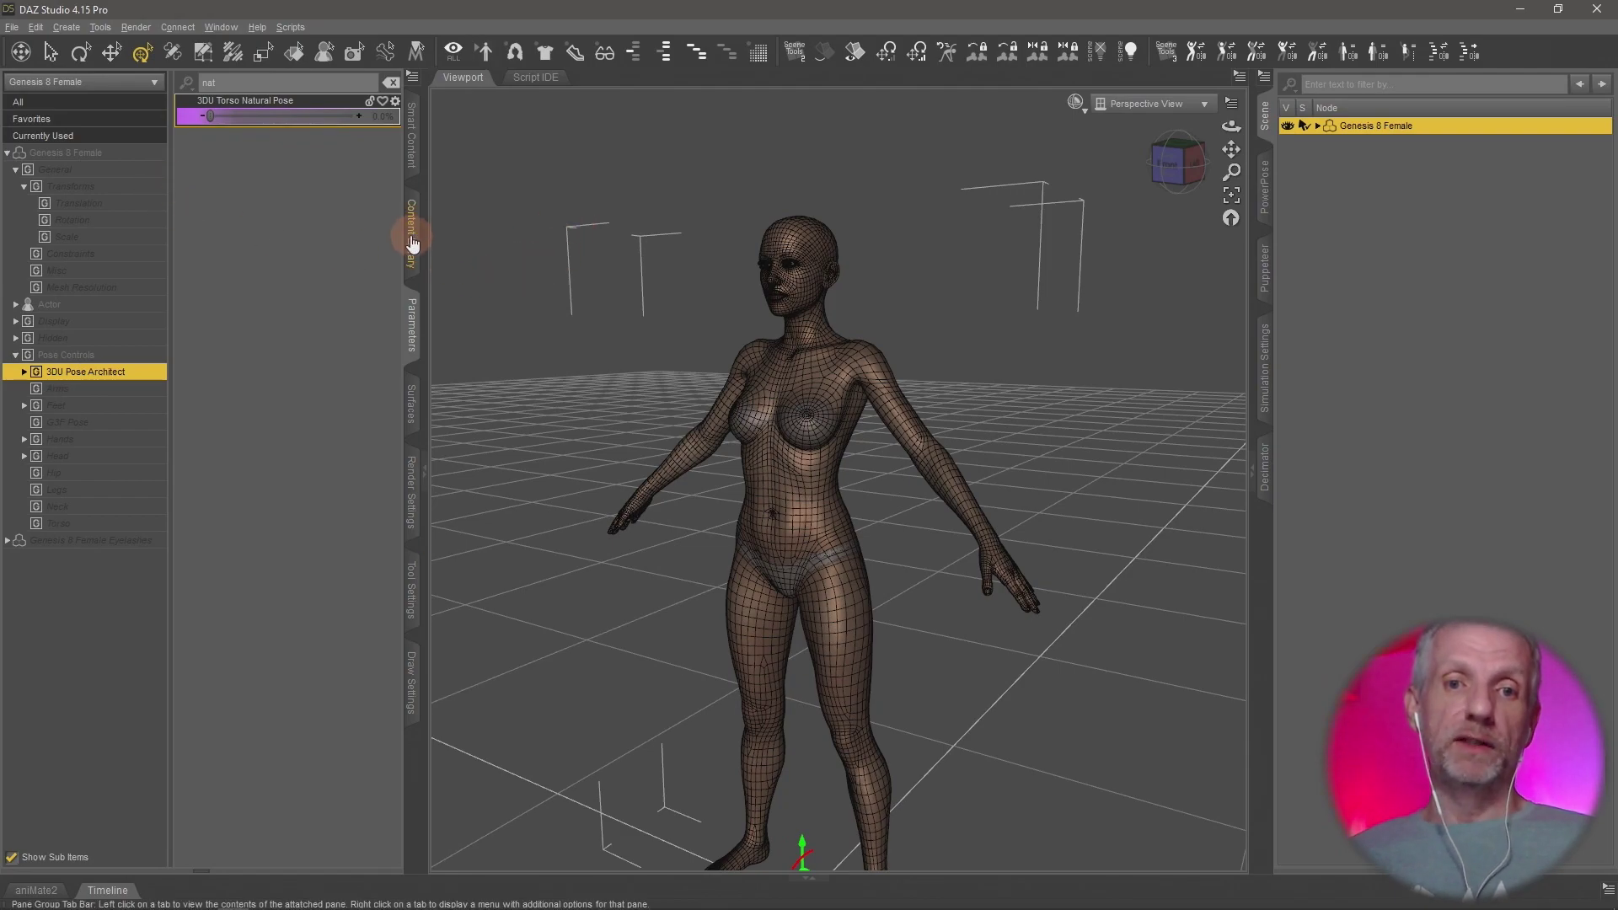
Step: Clear the parameter filter and set the figure's mesh Resolution Level to High Resolution
{"action": "left_click", "coordinate": [392, 85]}
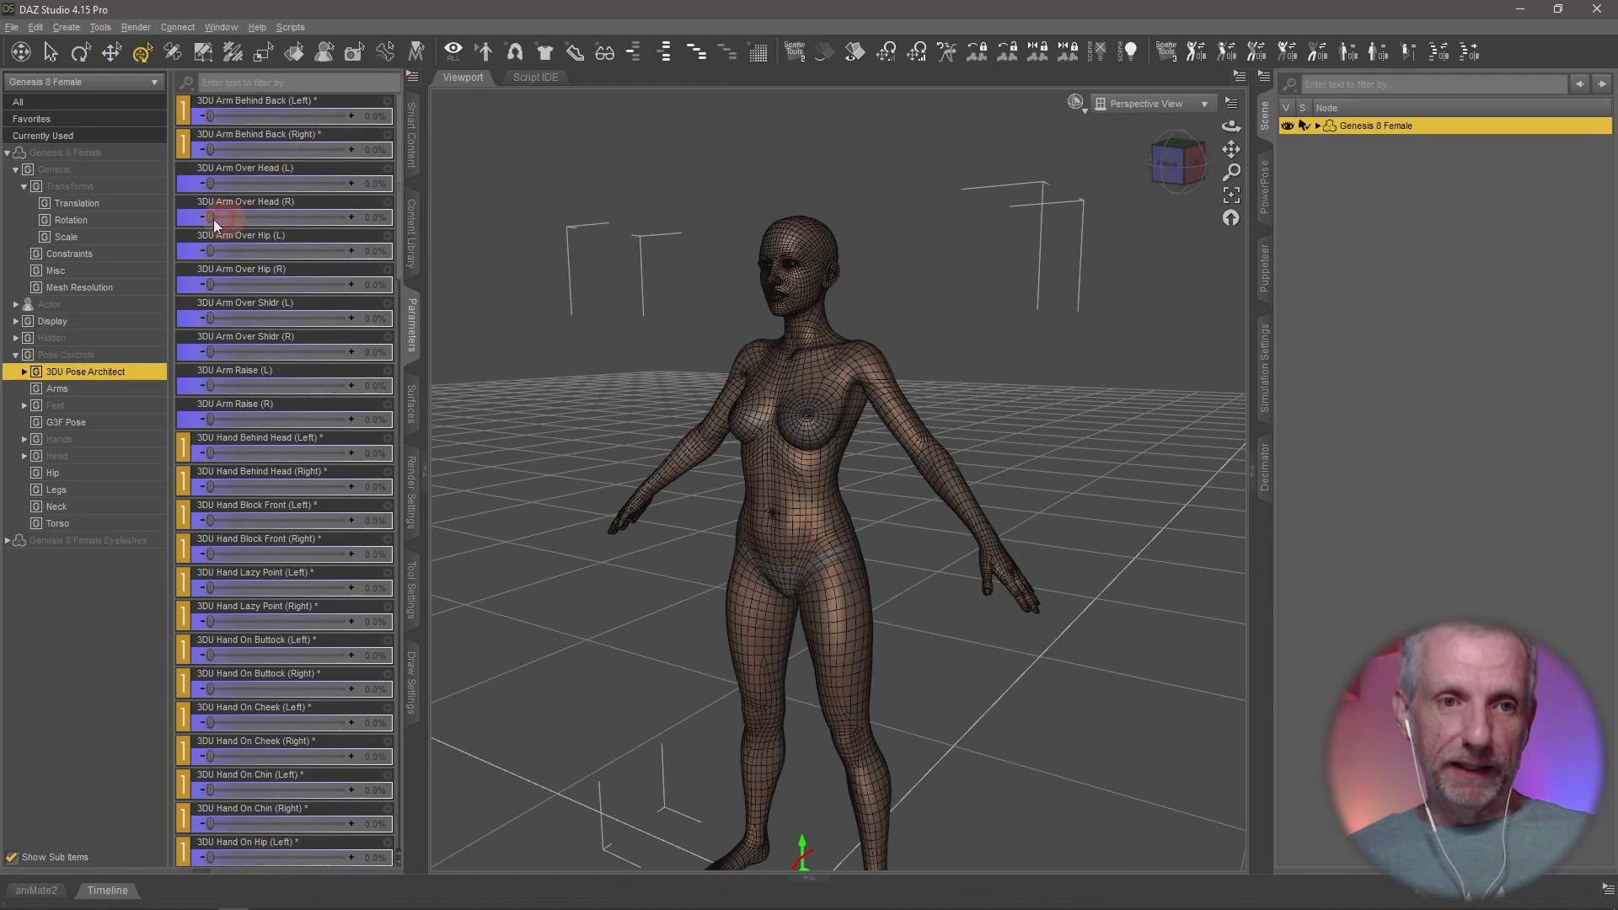
{"action": "left_click", "coordinate": [101, 289]}
{"action": "left_click", "coordinate": [288, 120]}
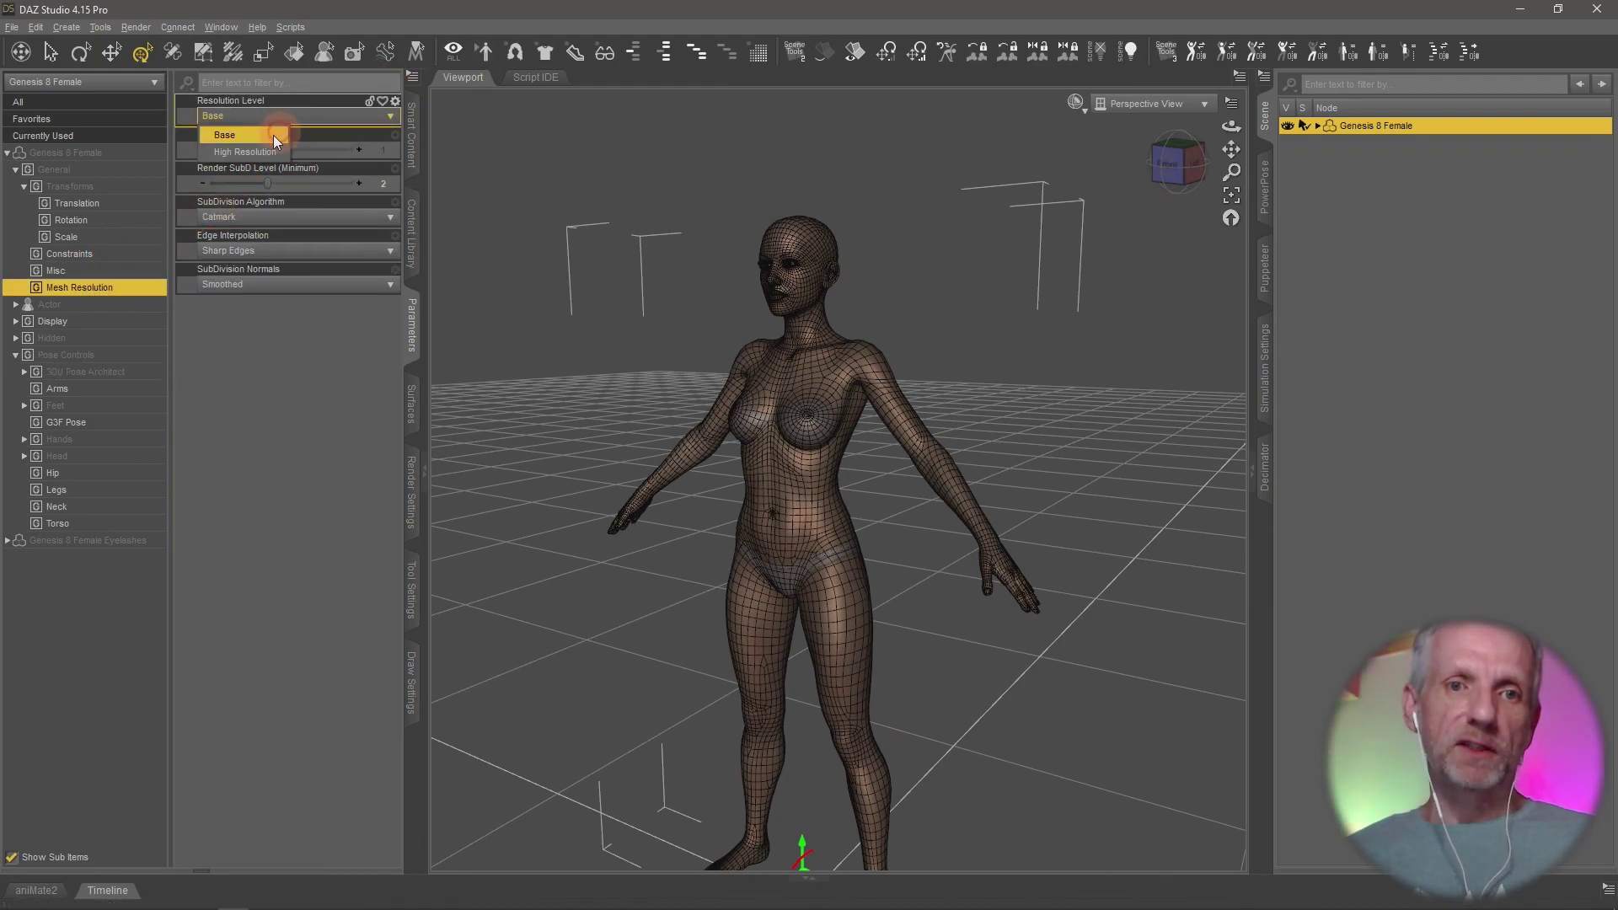
{"action": "left_click", "coordinate": [263, 151]}
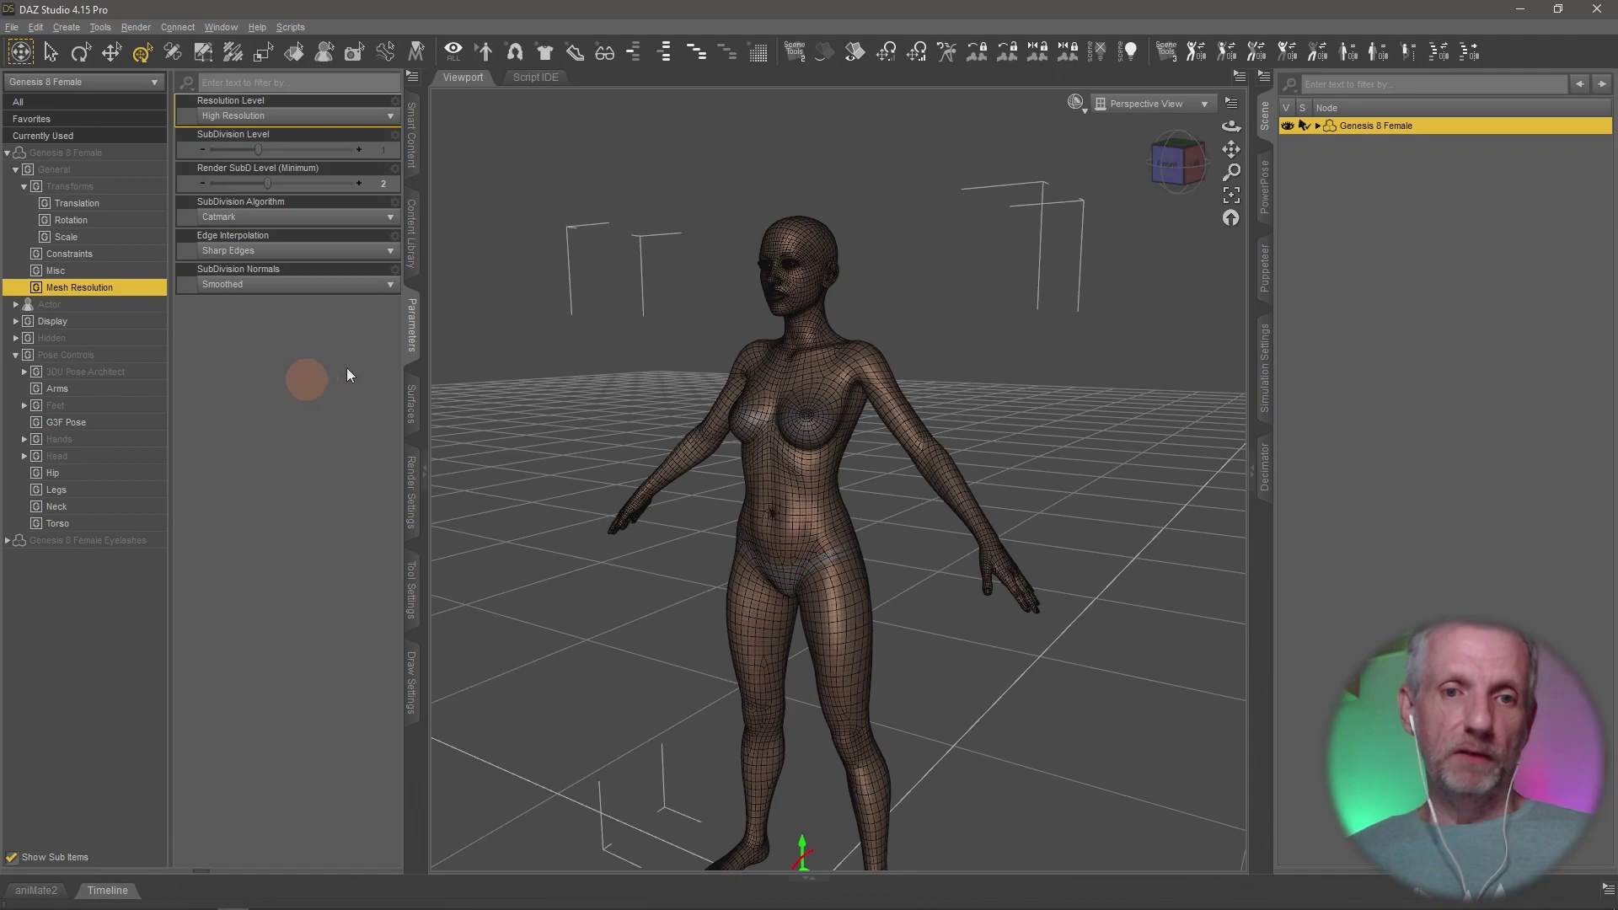
Step: Filter the 3DU Pose Architect parameters by "nat" and try to adjust the 3DU Torso Natural Pose dial
{"action": "left_click", "coordinate": [84, 372]}
{"action": "left_click", "coordinate": [279, 82]}
{"action": "type", "text": "nat"}
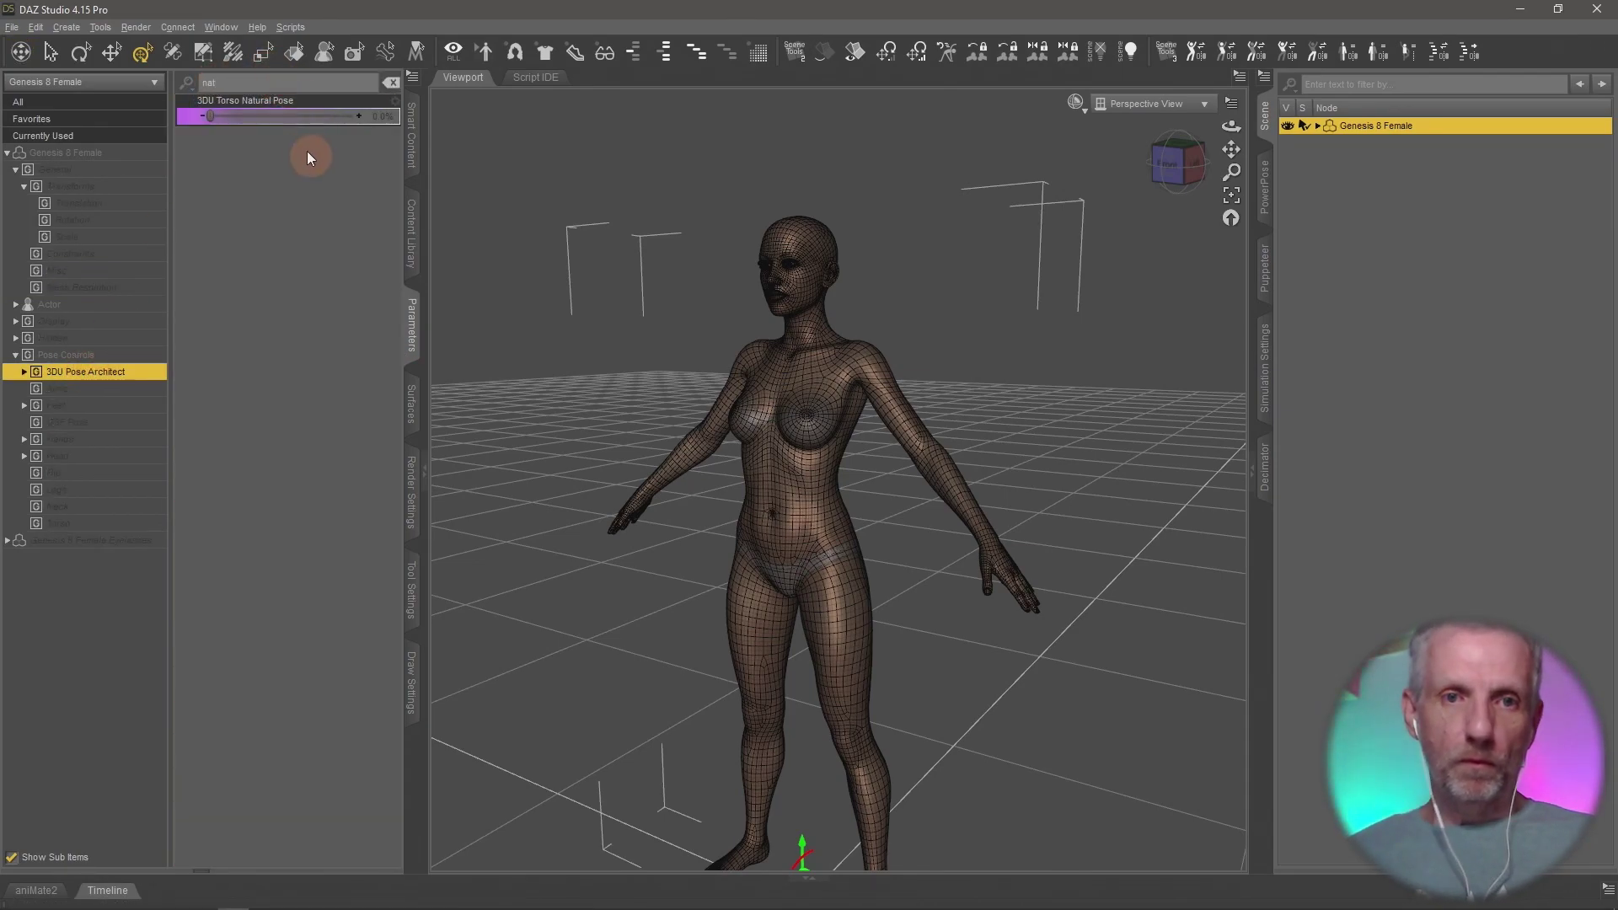
{"action": "left_click_drag", "start_coordinate": [208, 119], "coordinate": [182, 160]}
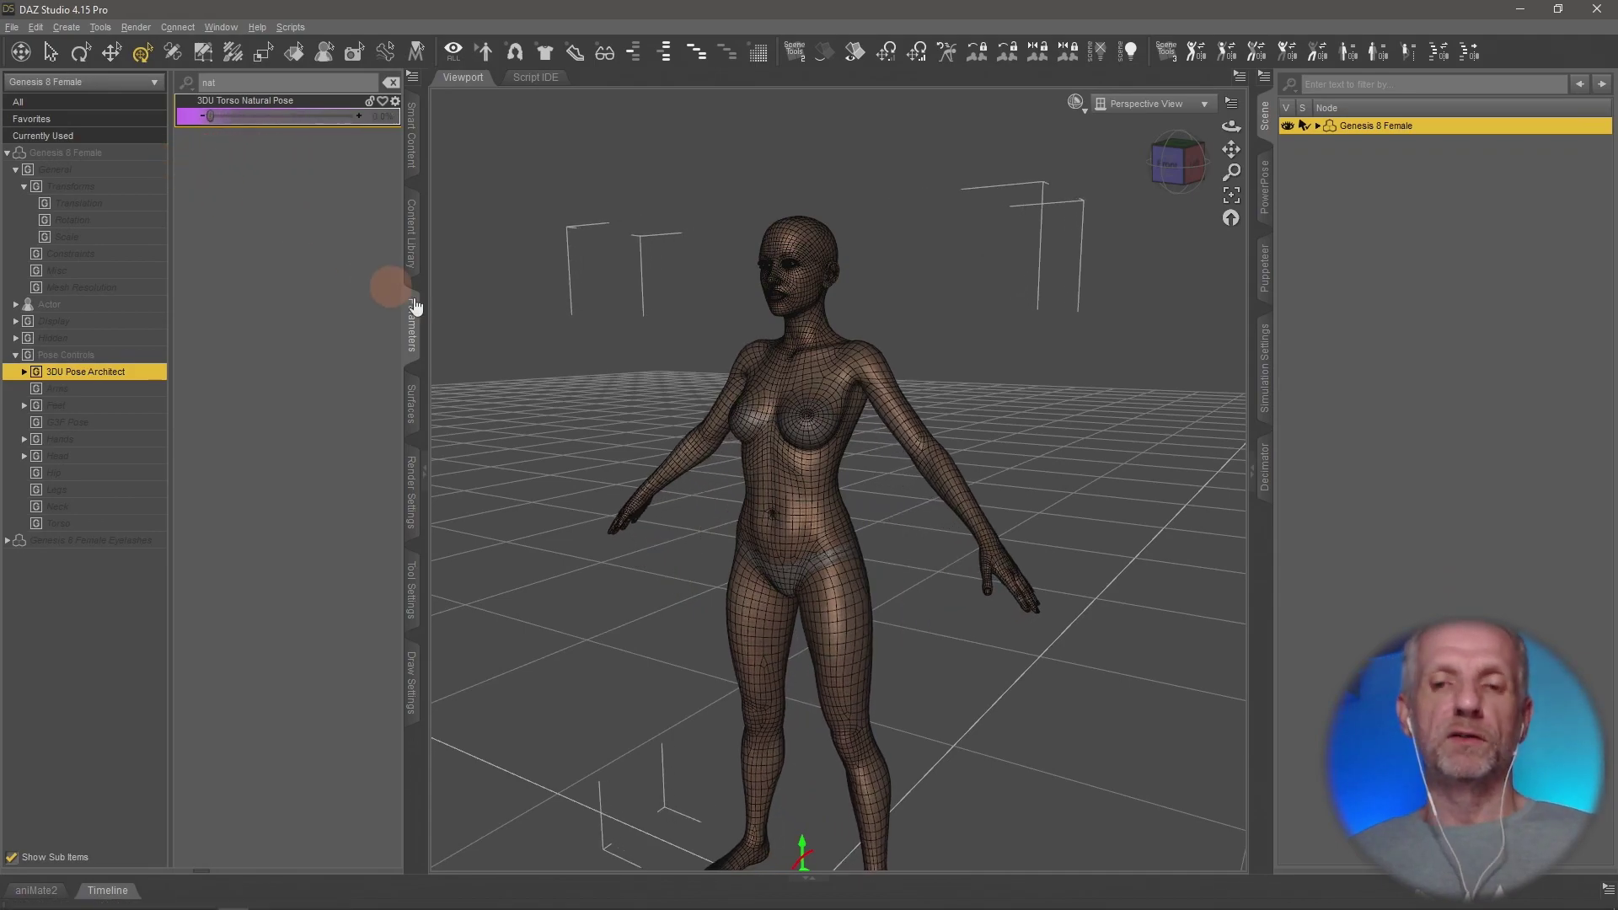
Step: Bring up the Decimator pane and check its entry in the list of available panes
{"action": "scroll", "coordinate": [635, 376], "scroll_direction": "up", "scroll_amount": 5}
{"action": "left_click_drag", "start_coordinate": [632, 388], "coordinate": [717, 396], "text": "alt"}
{"action": "scroll", "coordinate": [715, 396], "scroll_direction": "up", "scroll_amount": 6}
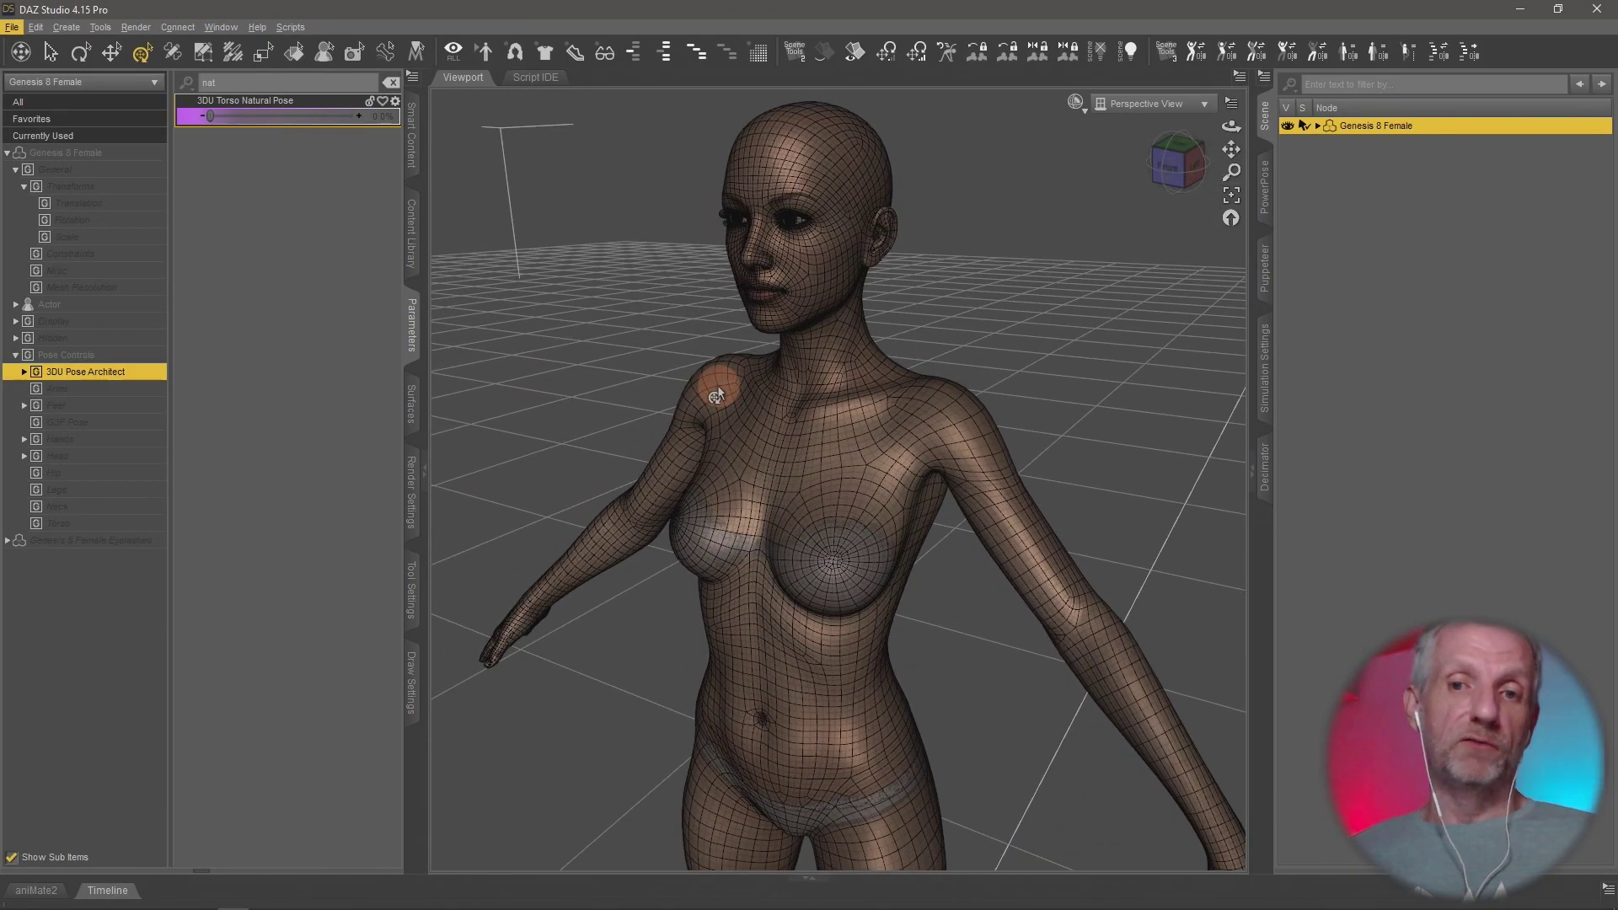
{"action": "scroll", "coordinate": [716, 396], "scroll_direction": "up", "scroll_amount": 5}
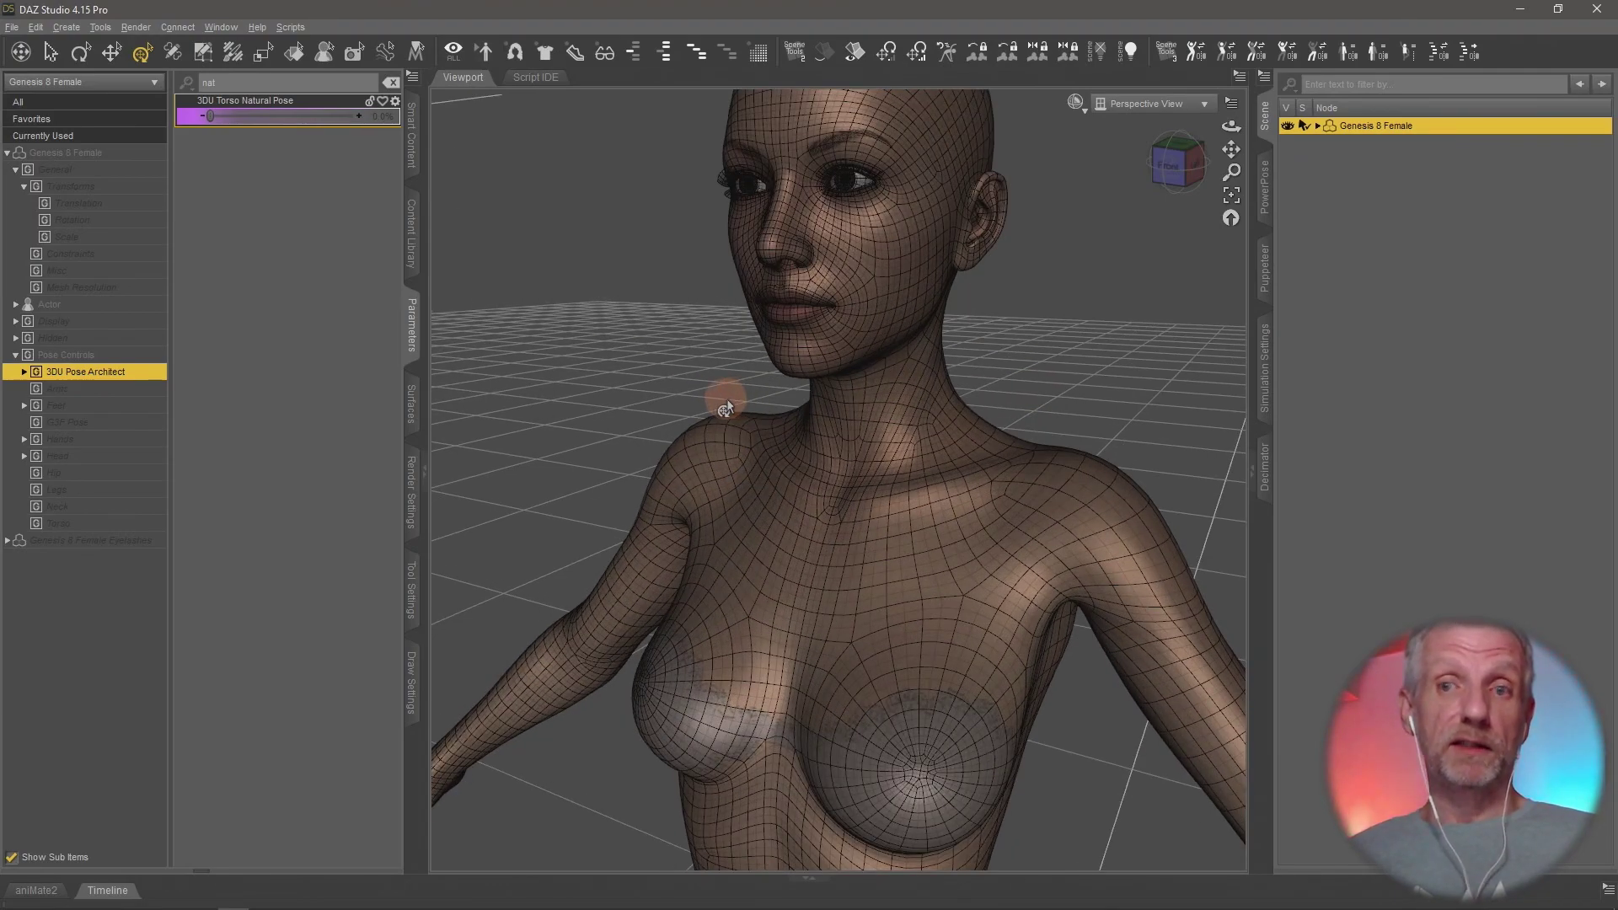
{"action": "left_click", "coordinate": [1265, 471]}
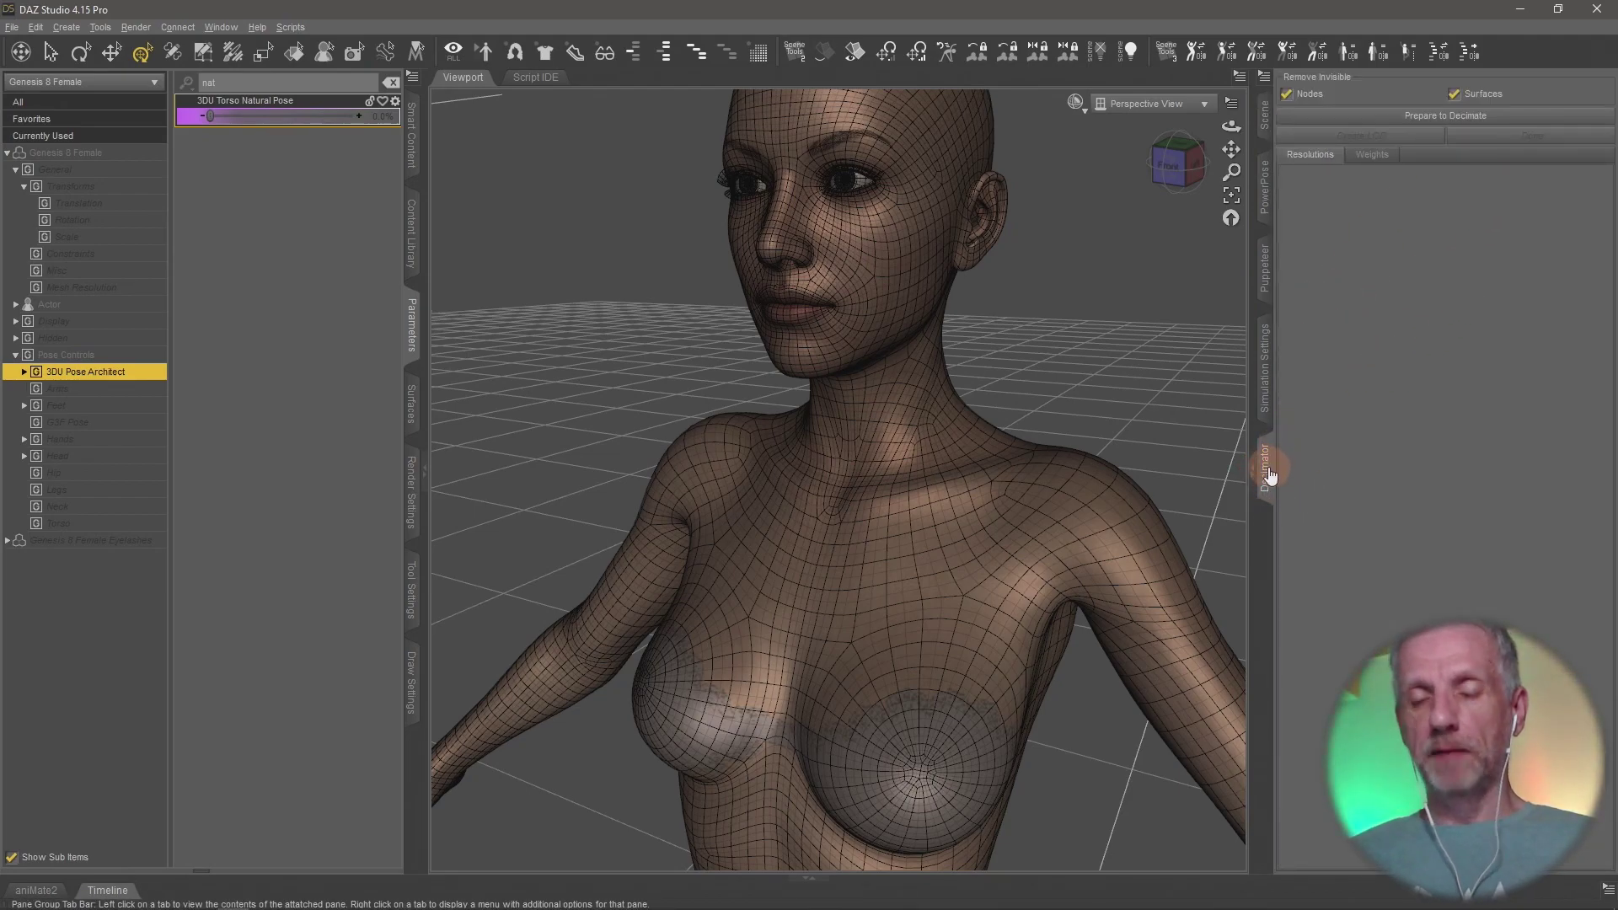
{"action": "left_click", "coordinate": [219, 27]}
{"action": "mouse_move", "coordinate": [298, 45]}
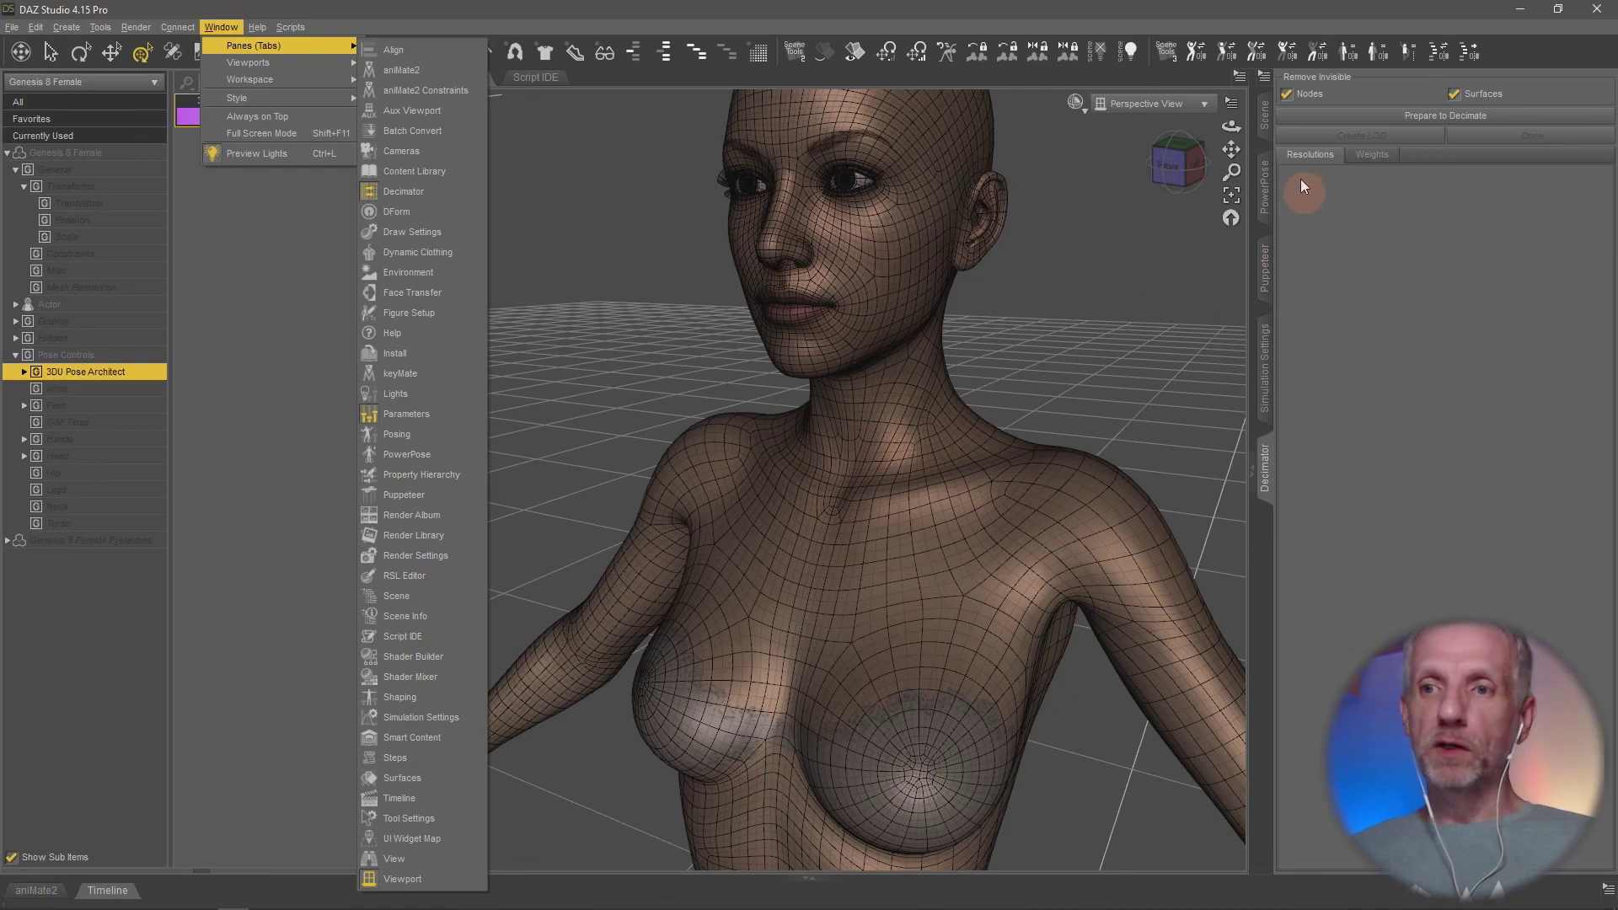
Step: Check the Genesis 8 Female's selection in the scene, return to the Decimator and prepare the figure for decimation
{"action": "left_click", "coordinate": [1273, 125]}
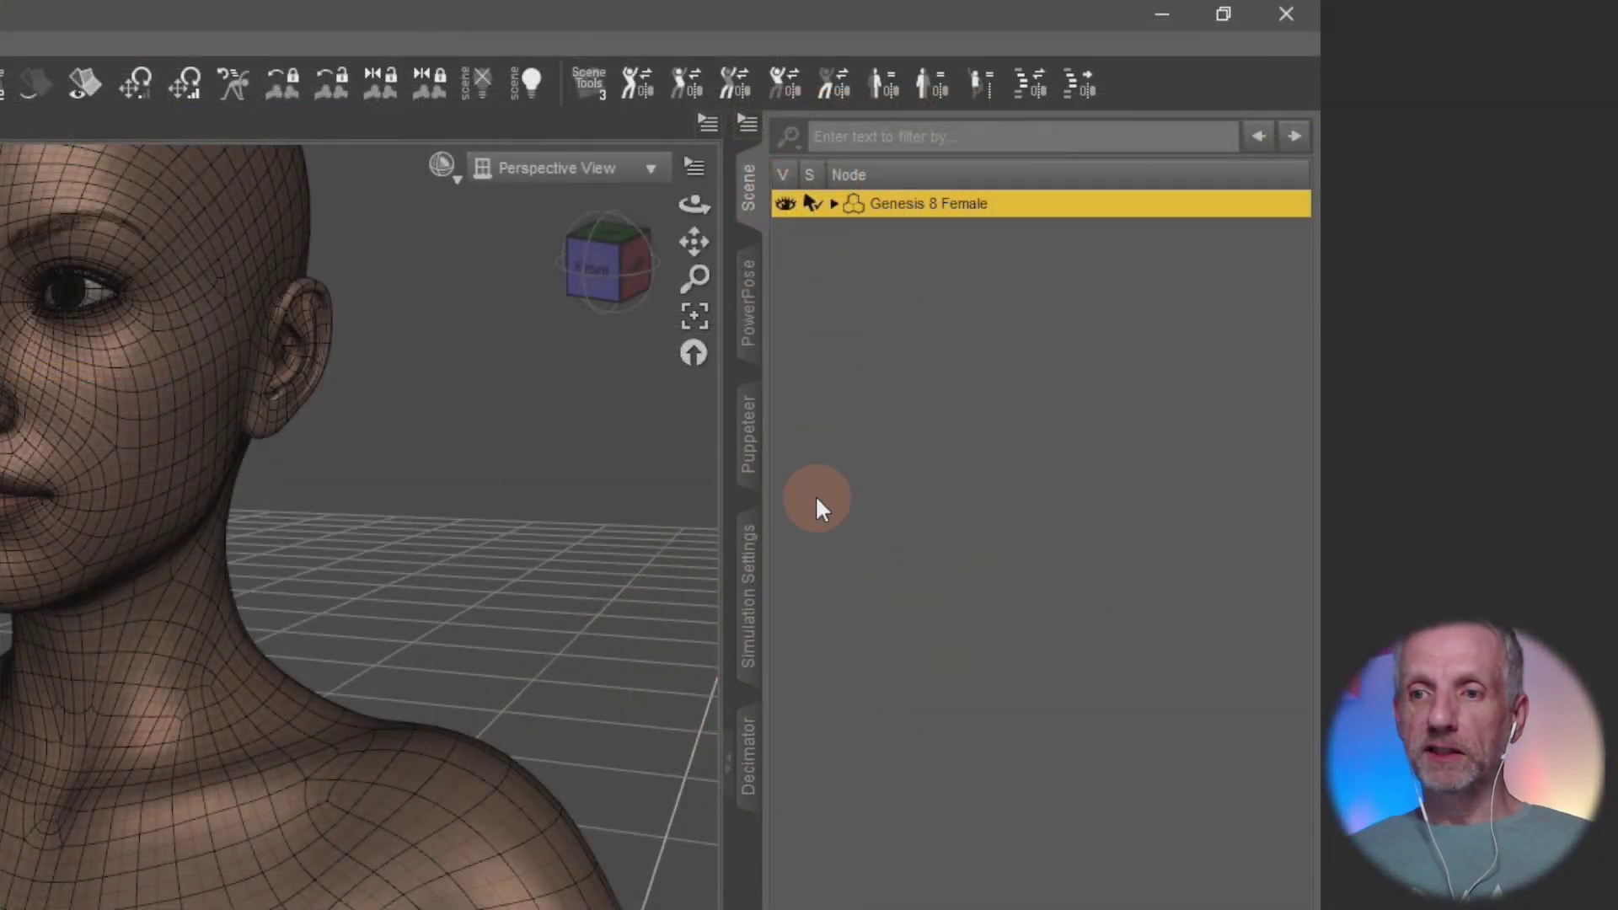
{"action": "left_click", "coordinate": [749, 757]}
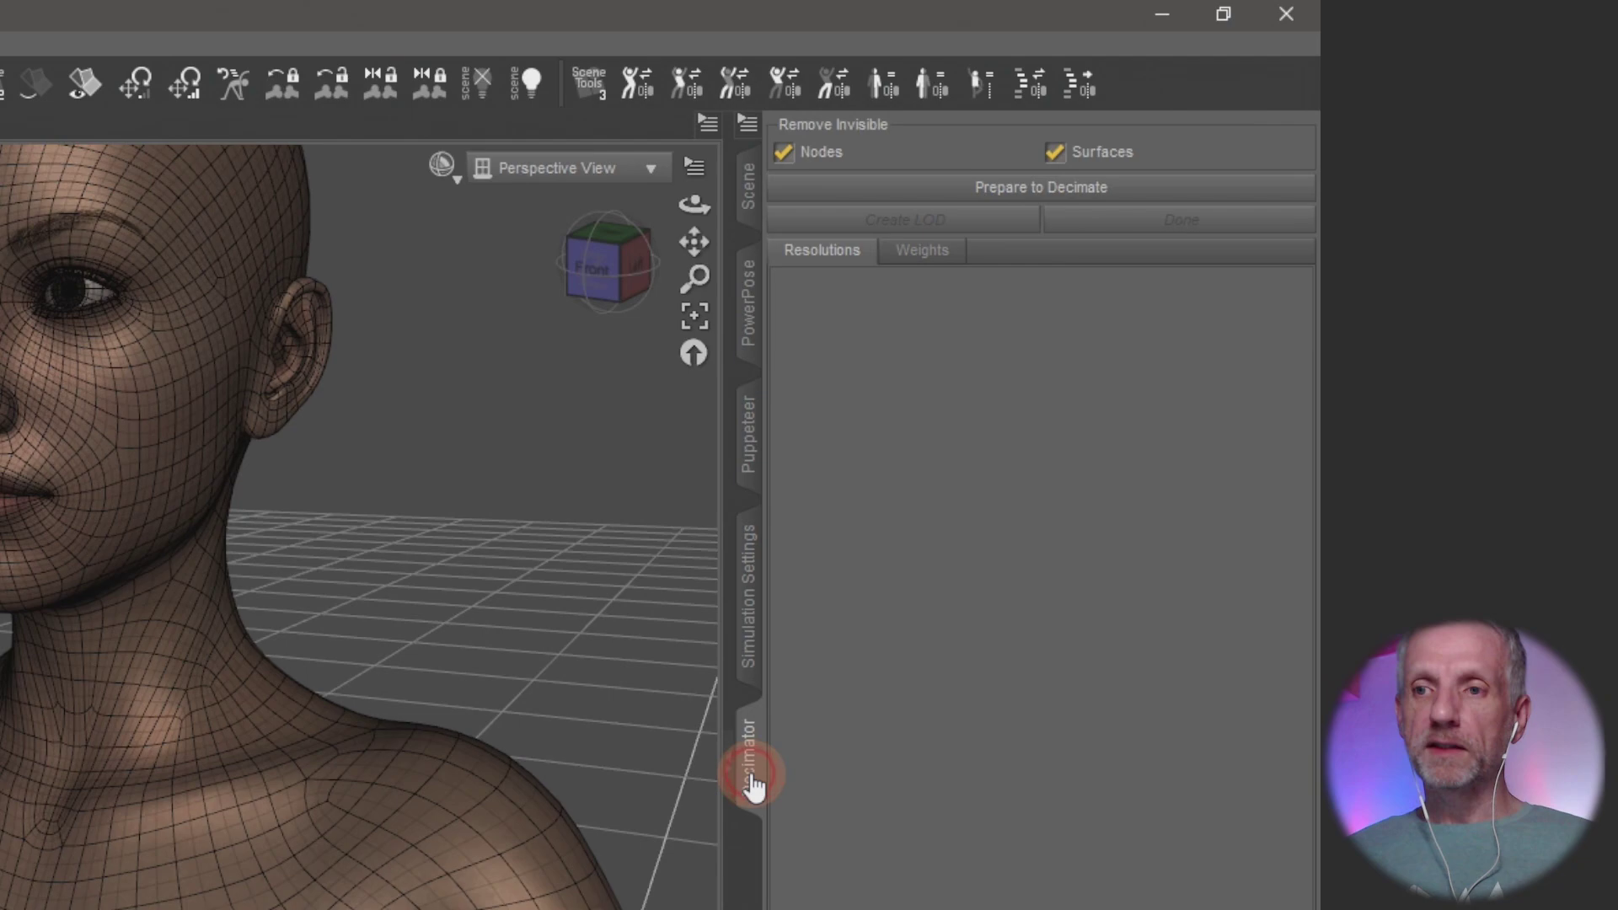
{"action": "left_click", "coordinate": [1094, 187]}
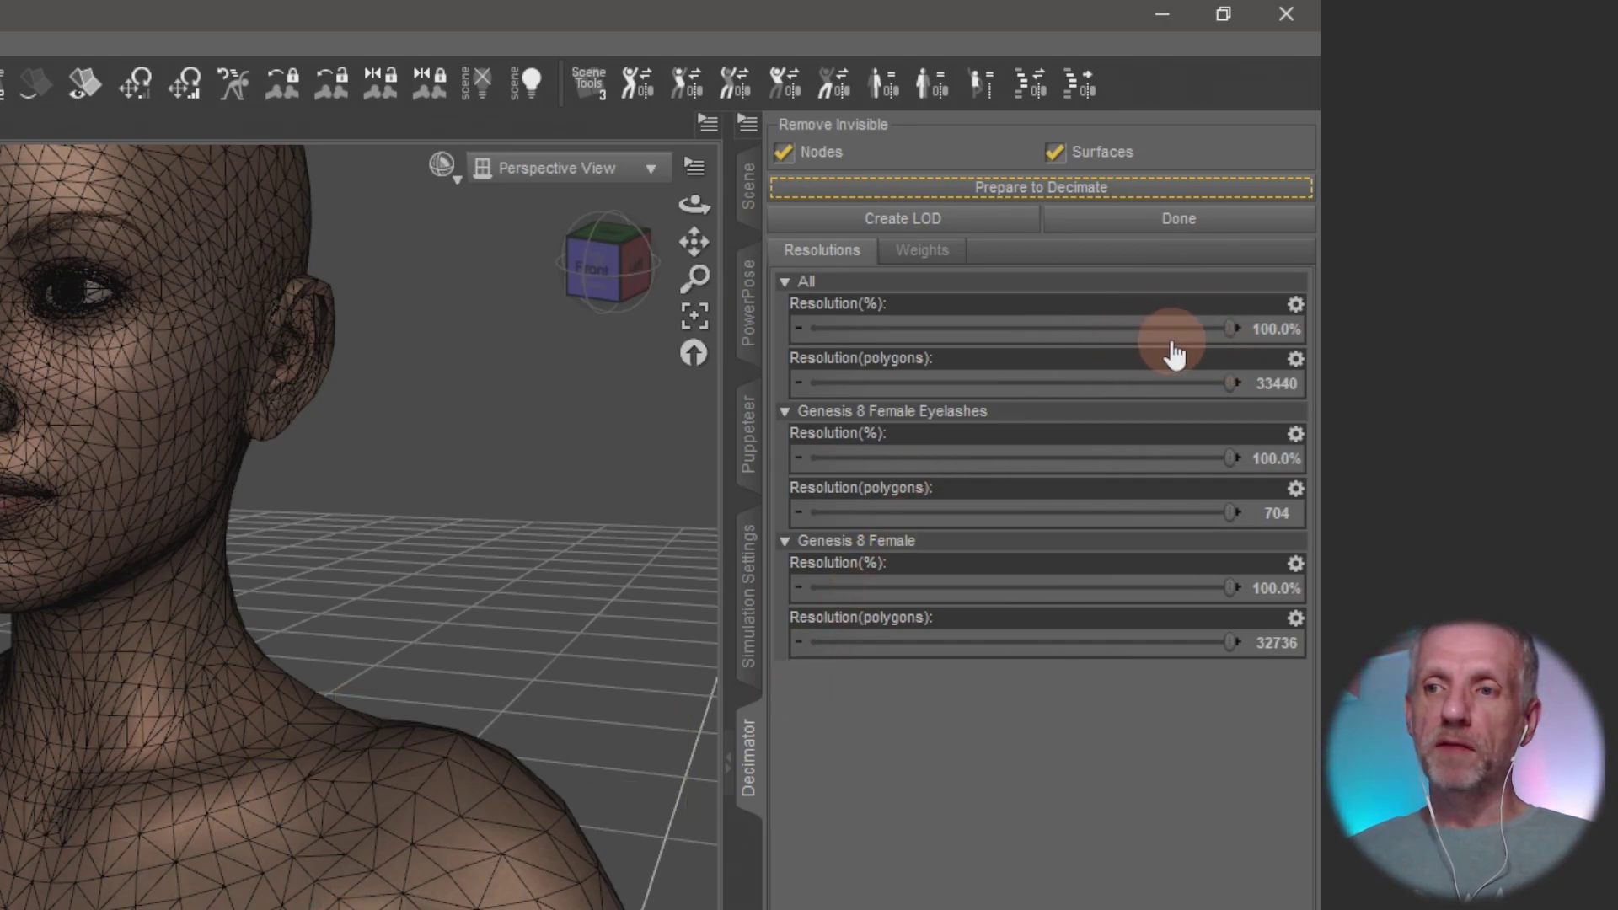
Step: Lower the Decimator's overall resolution percentage to about 55% and view the figure from the side
{"action": "mouse_move", "coordinate": [1231, 330]}
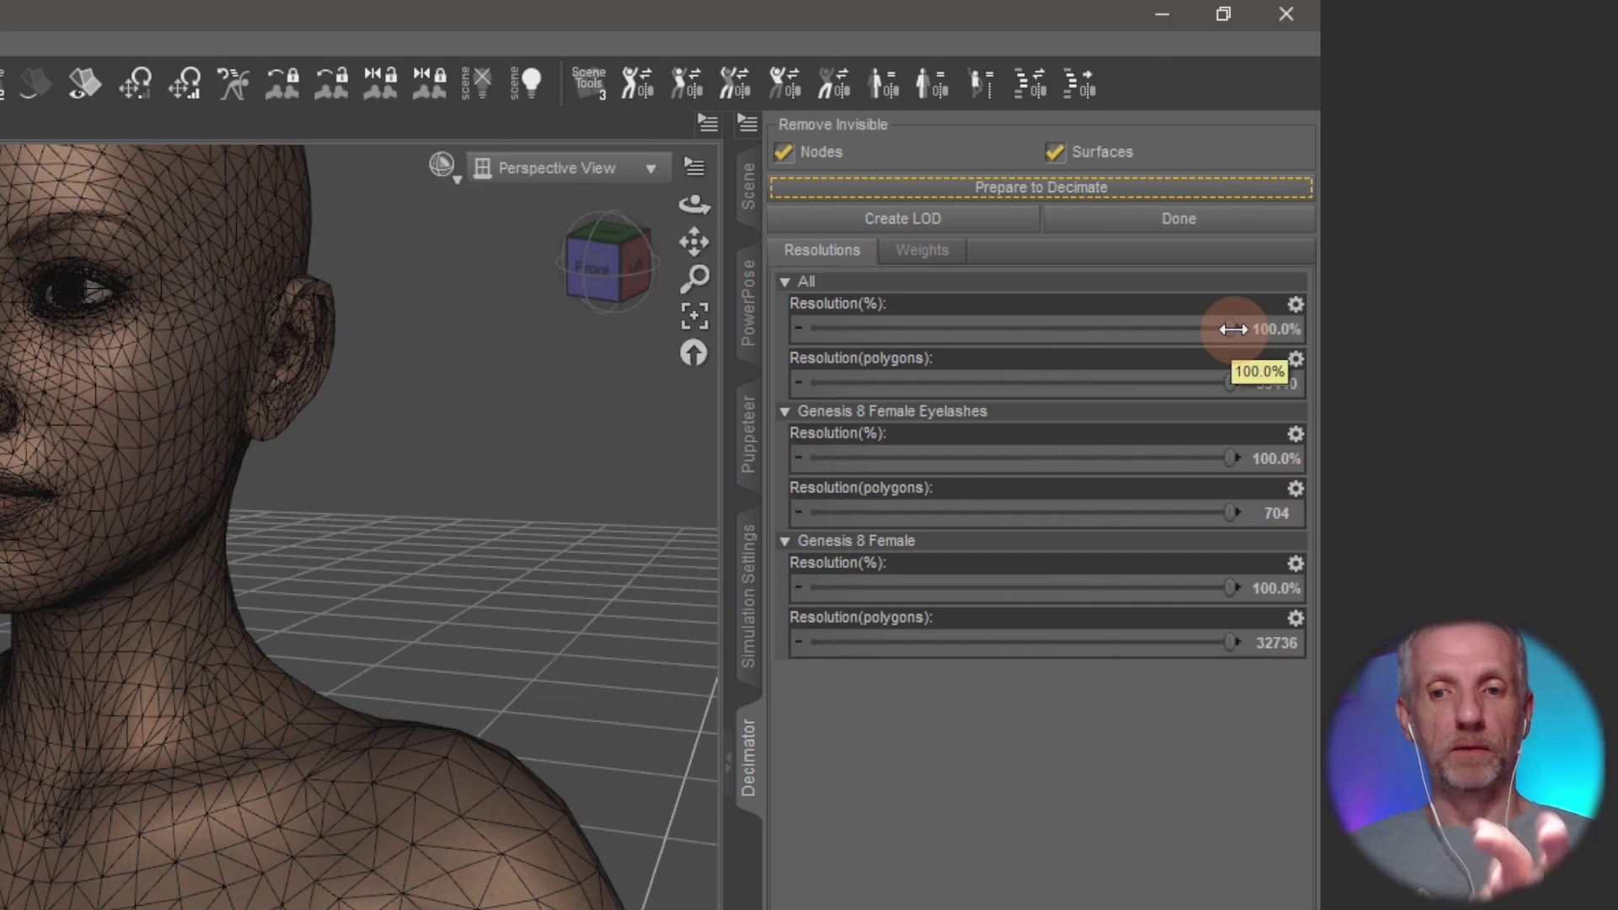
{"action": "left_click_drag", "start_coordinate": [1232, 330], "coordinate": [1030, 363]}
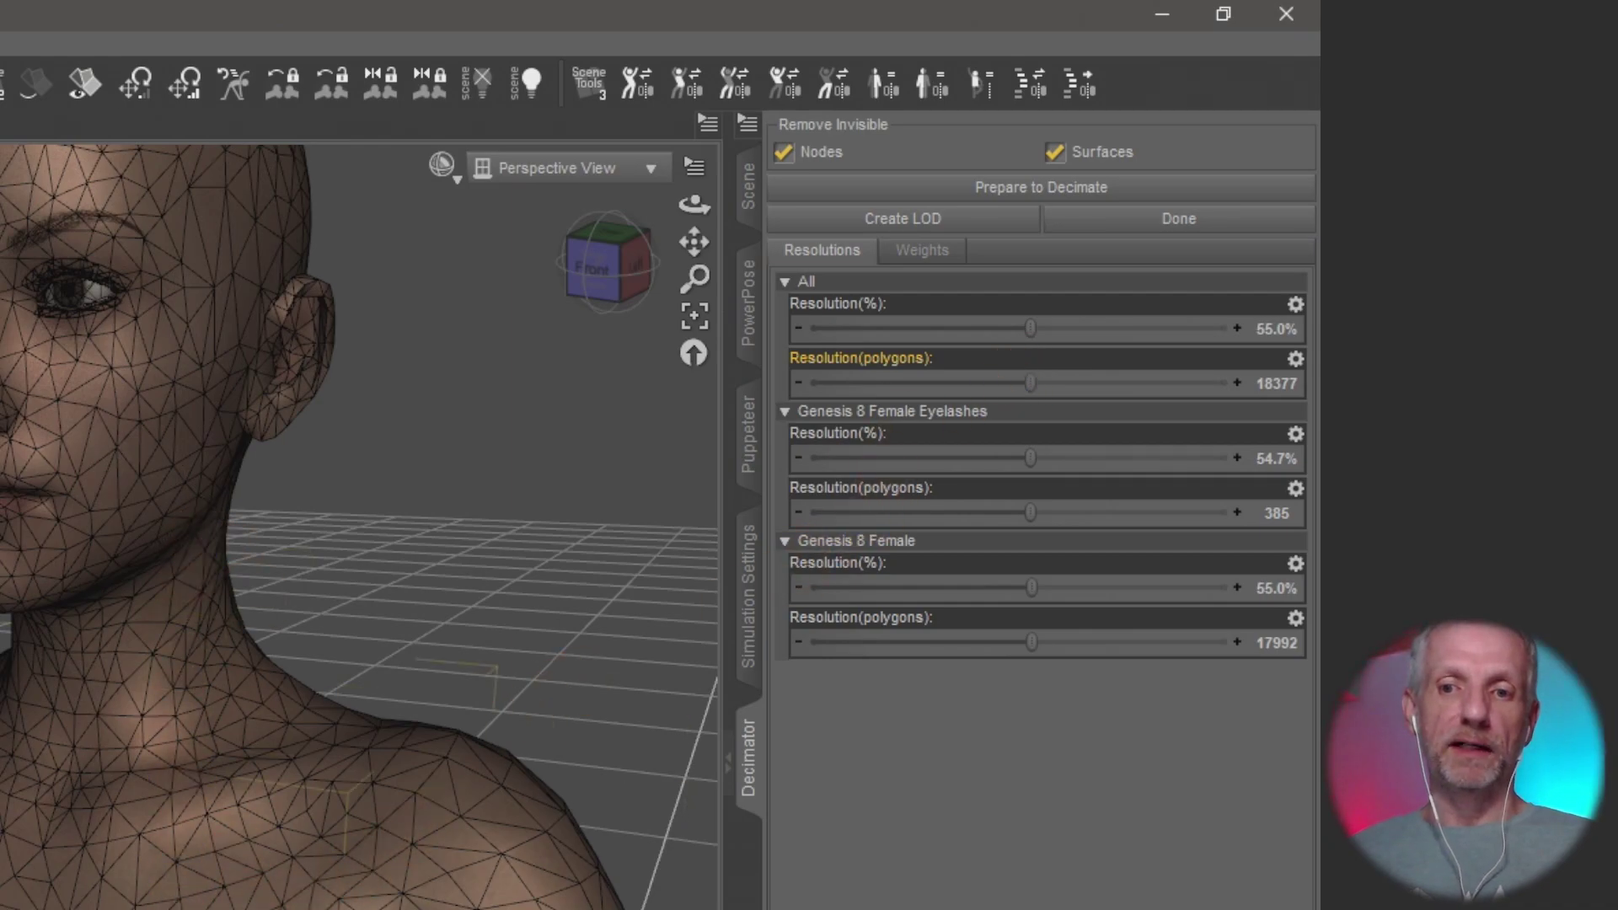
{"action": "left_click_drag", "start_coordinate": [211, 717], "coordinate": [351, 713]}
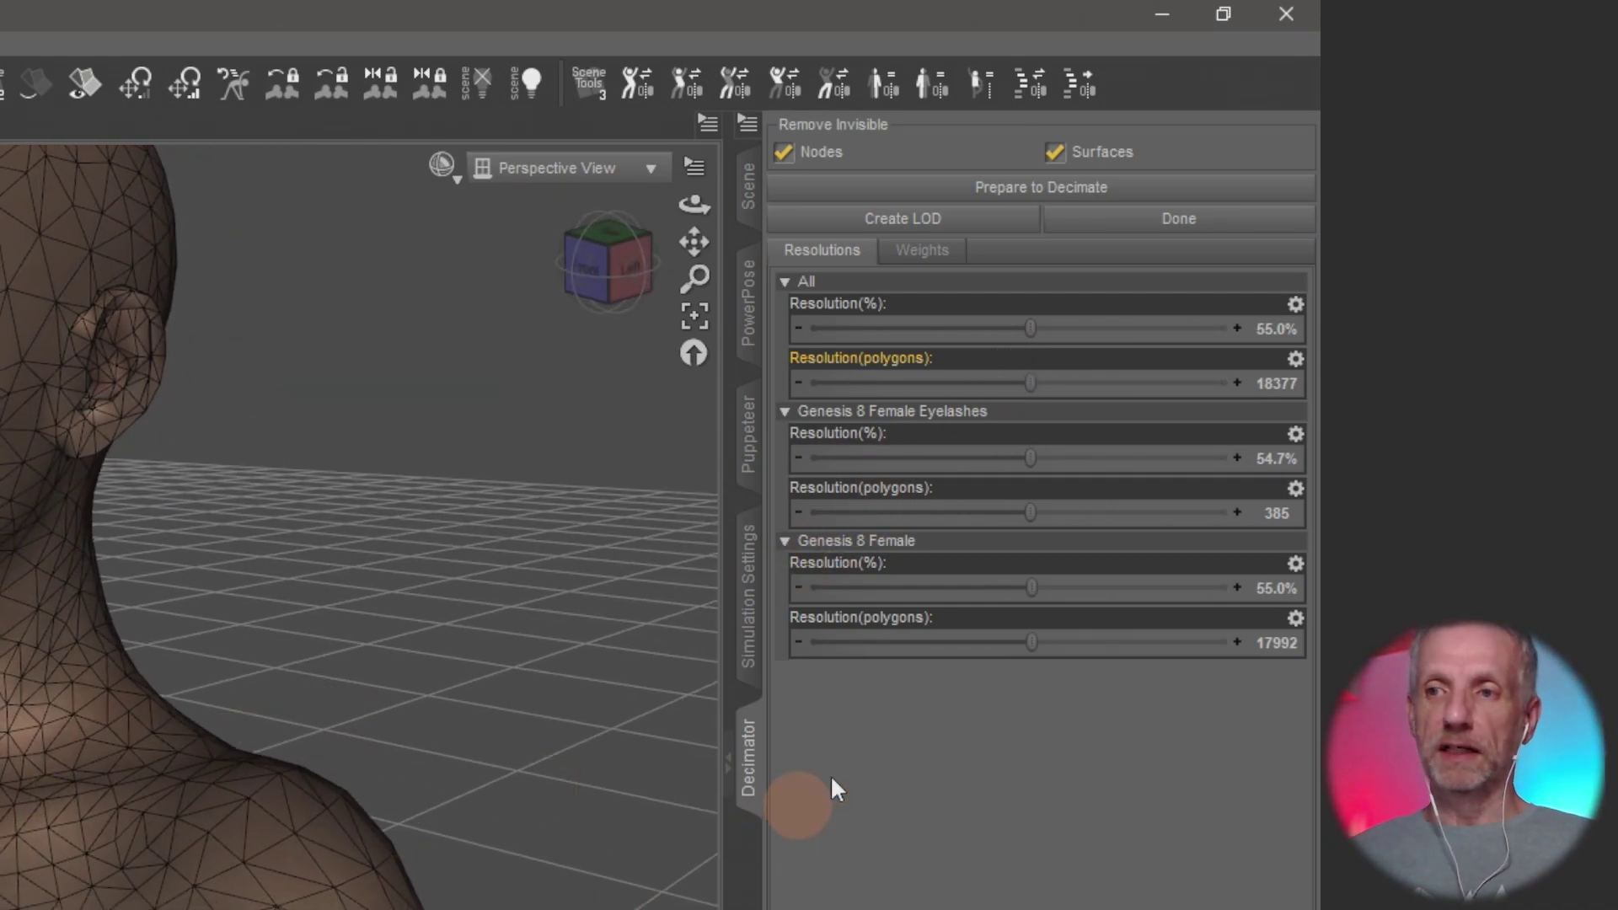
Step: Reduce the overall decimation resolution to about 16.7% and 9.6%, and raise it again to about 21.1%
{"action": "left_click_drag", "start_coordinate": [1030, 335], "coordinate": [866, 337]}
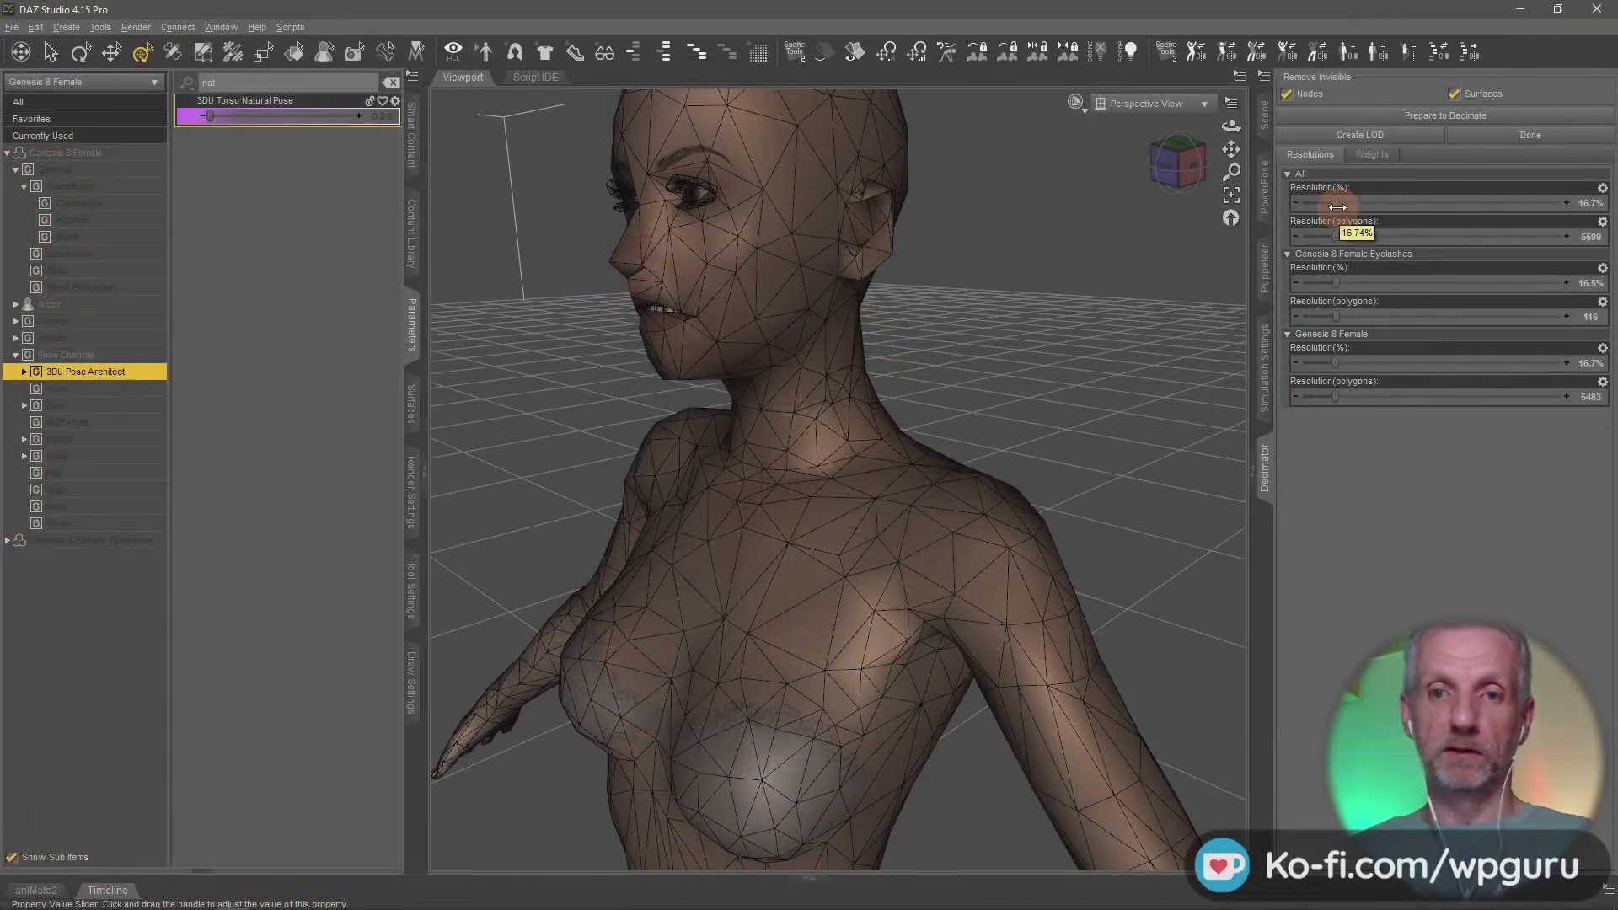
{"action": "left_click_drag", "start_coordinate": [1337, 208], "coordinate": [1315, 205]}
{"action": "left_click_drag", "start_coordinate": [1174, 351], "coordinate": [876, 472], "text": "alt"}
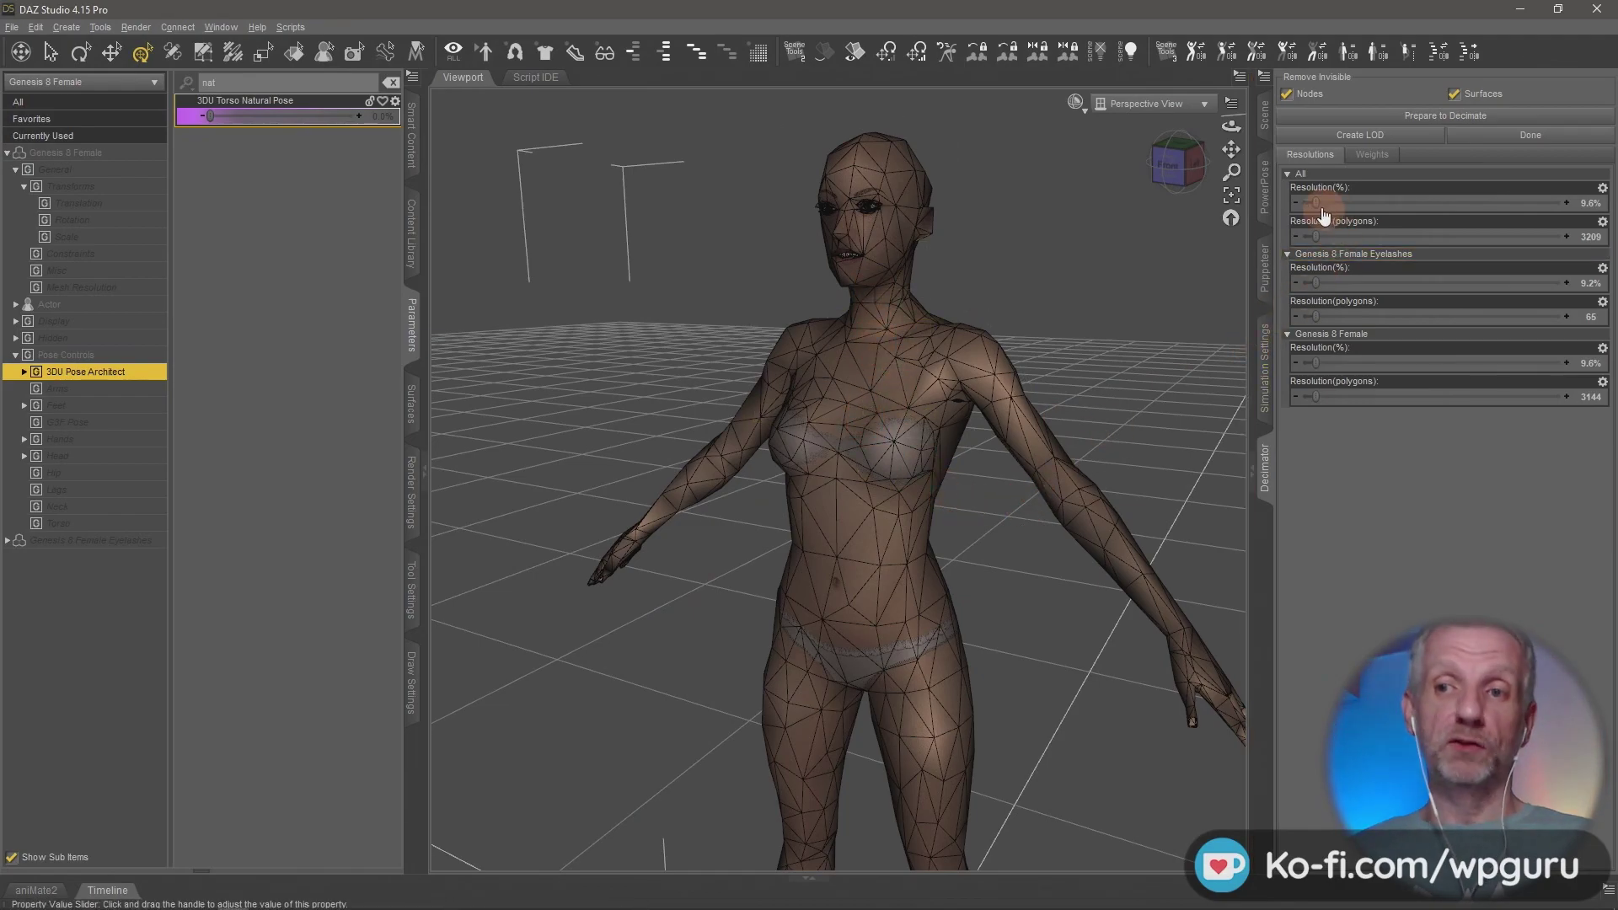
{"action": "left_click_drag", "start_coordinate": [1315, 202], "coordinate": [1347, 209]}
Step: Try to adjust the 3DU Torso Natural Pose dial and examine the decimated wireframe on the face and torso
{"action": "left_click_drag", "start_coordinate": [211, 121], "coordinate": [172, 161]}
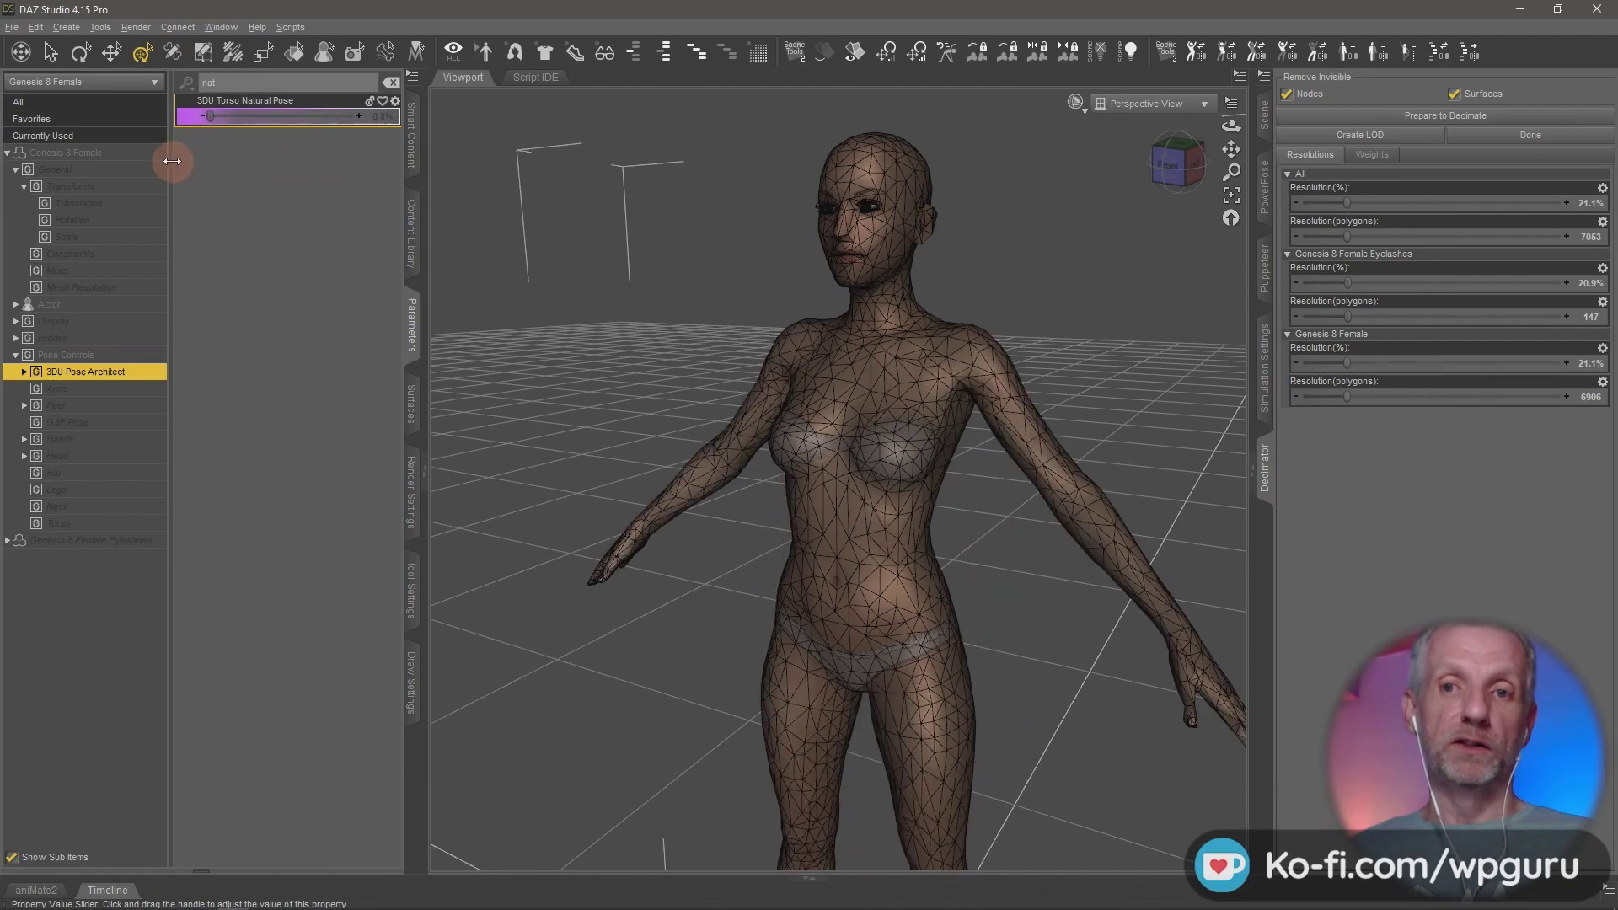
{"action": "scroll", "coordinate": [769, 417], "scroll_direction": "up", "scroll_amount": 5}
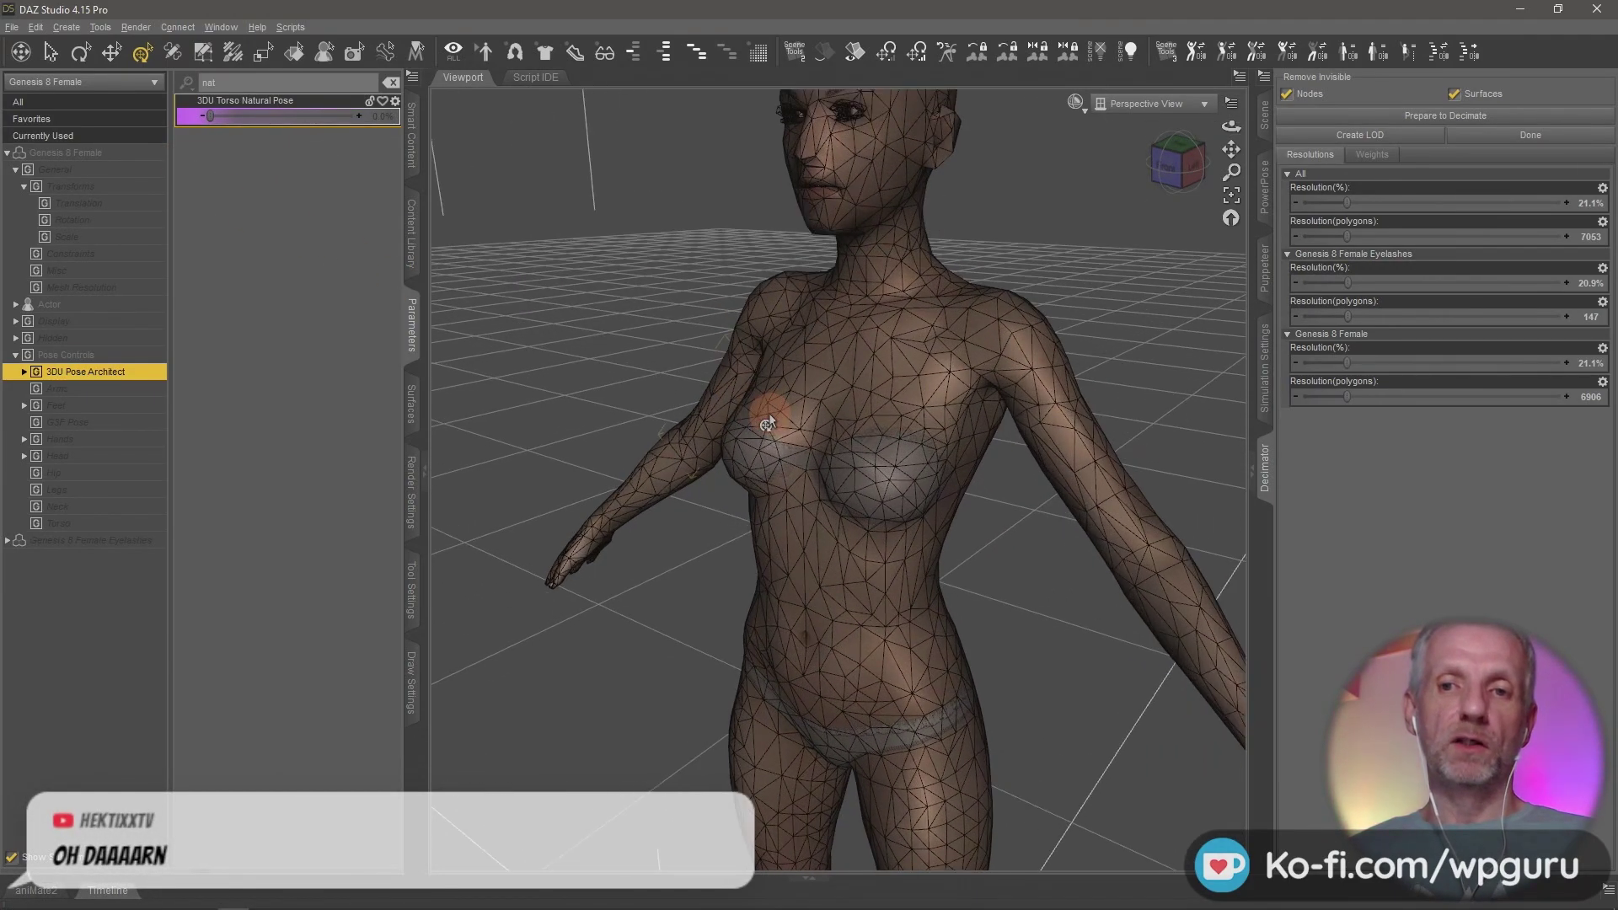
{"action": "scroll", "coordinate": [768, 413], "scroll_direction": "up", "scroll_amount": 5}
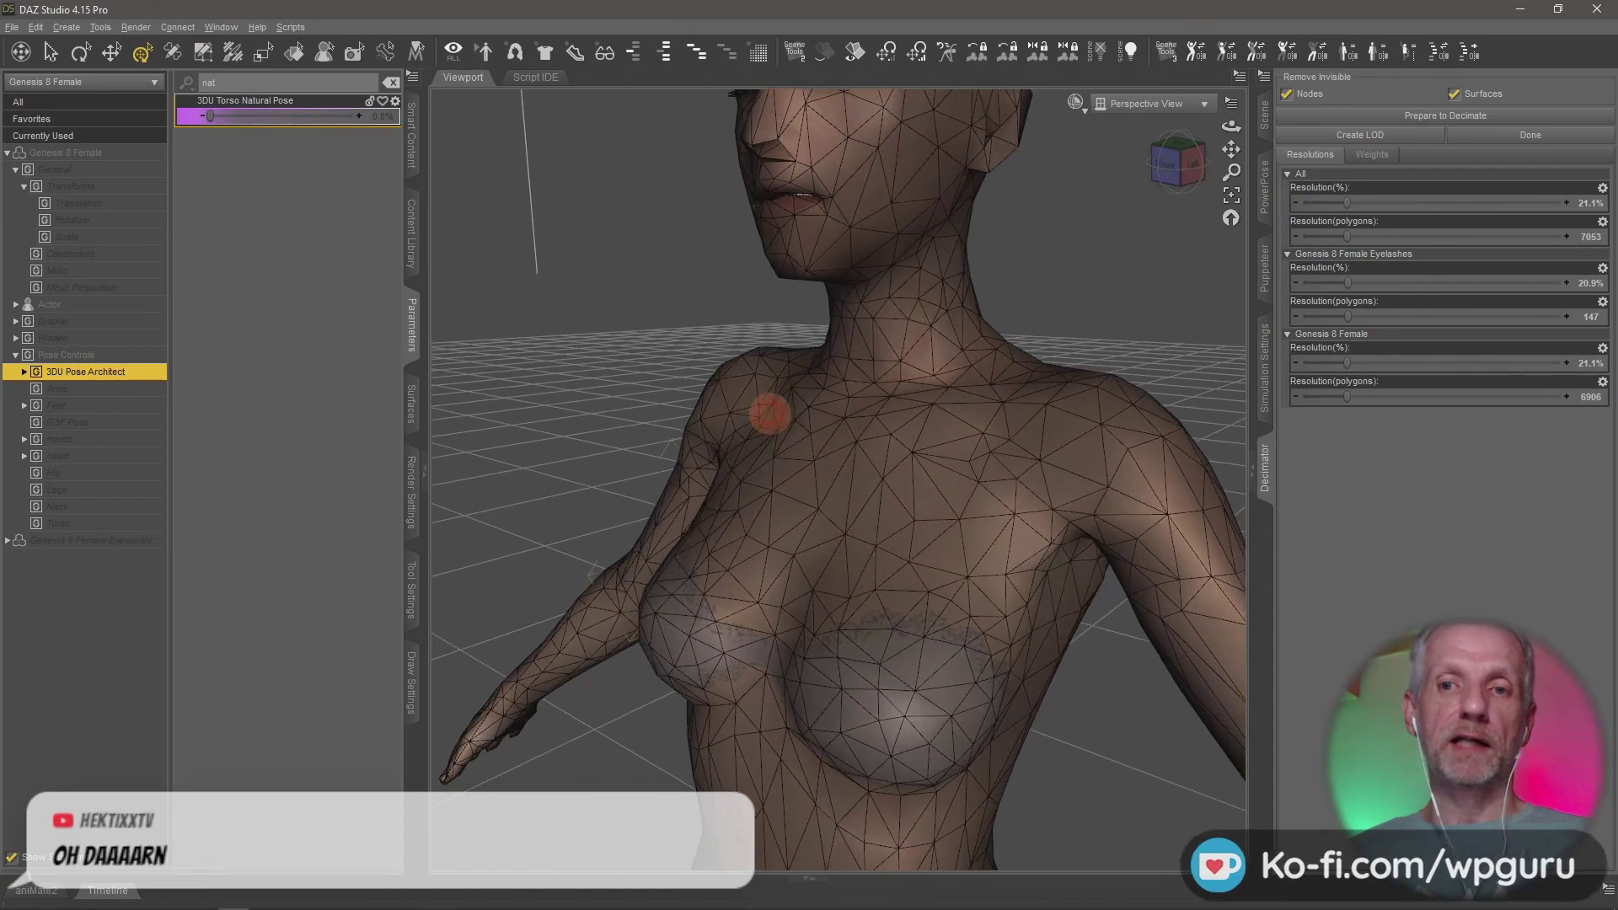
{"action": "scroll", "coordinate": [769, 413], "scroll_direction": "down", "scroll_amount": 8}
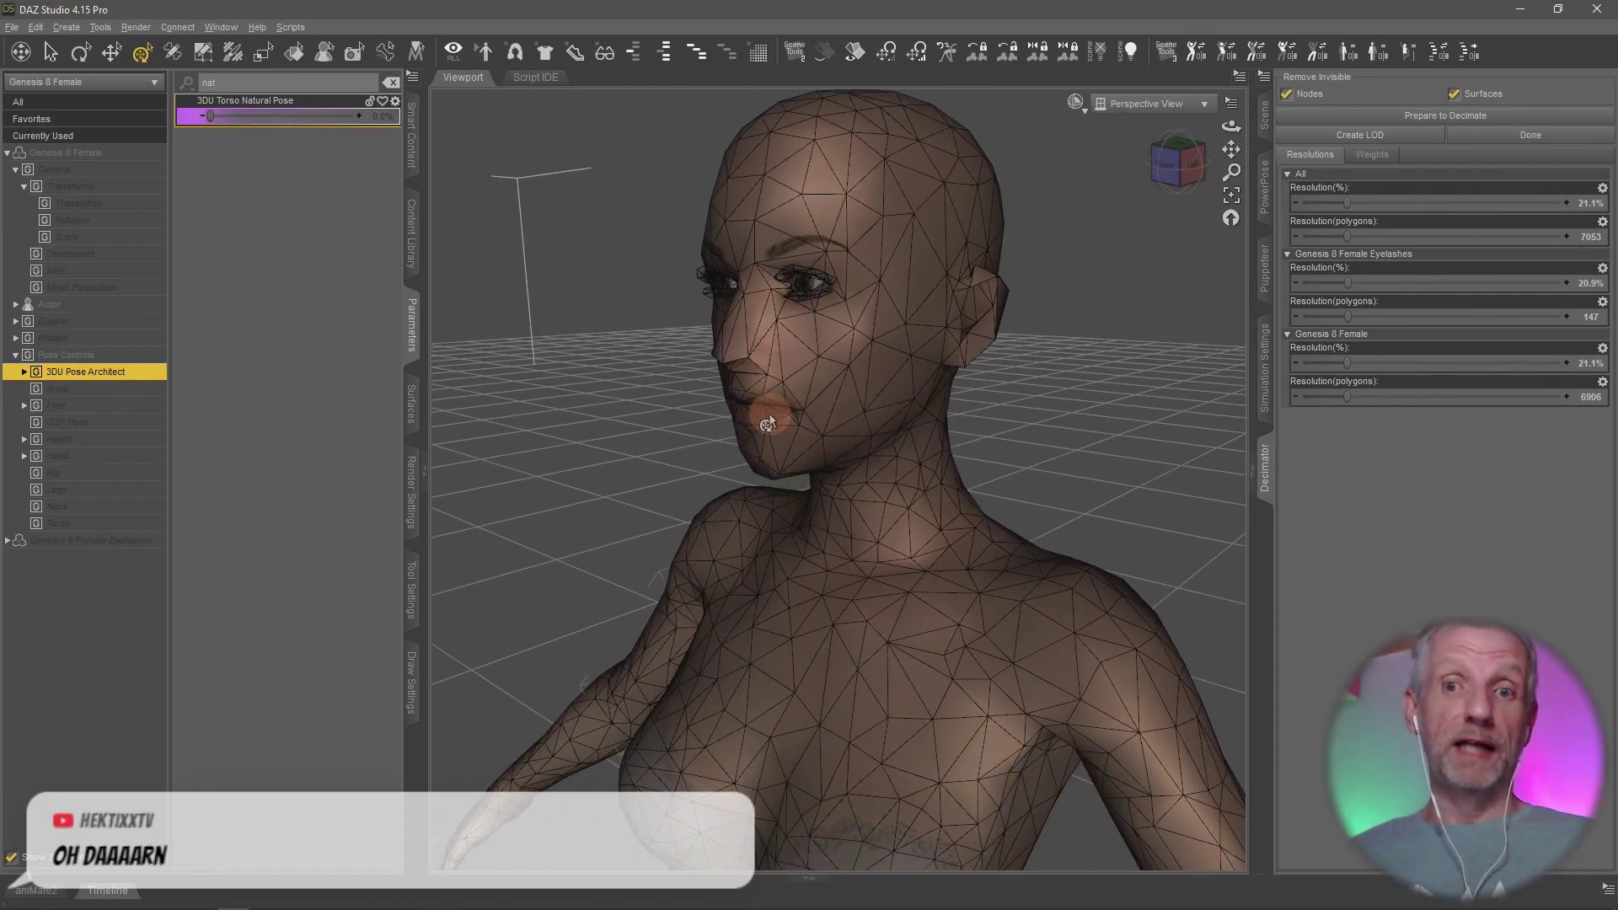
{"action": "left_click_drag", "start_coordinate": [768, 413], "coordinate": [793, 430], "text": "alt"}
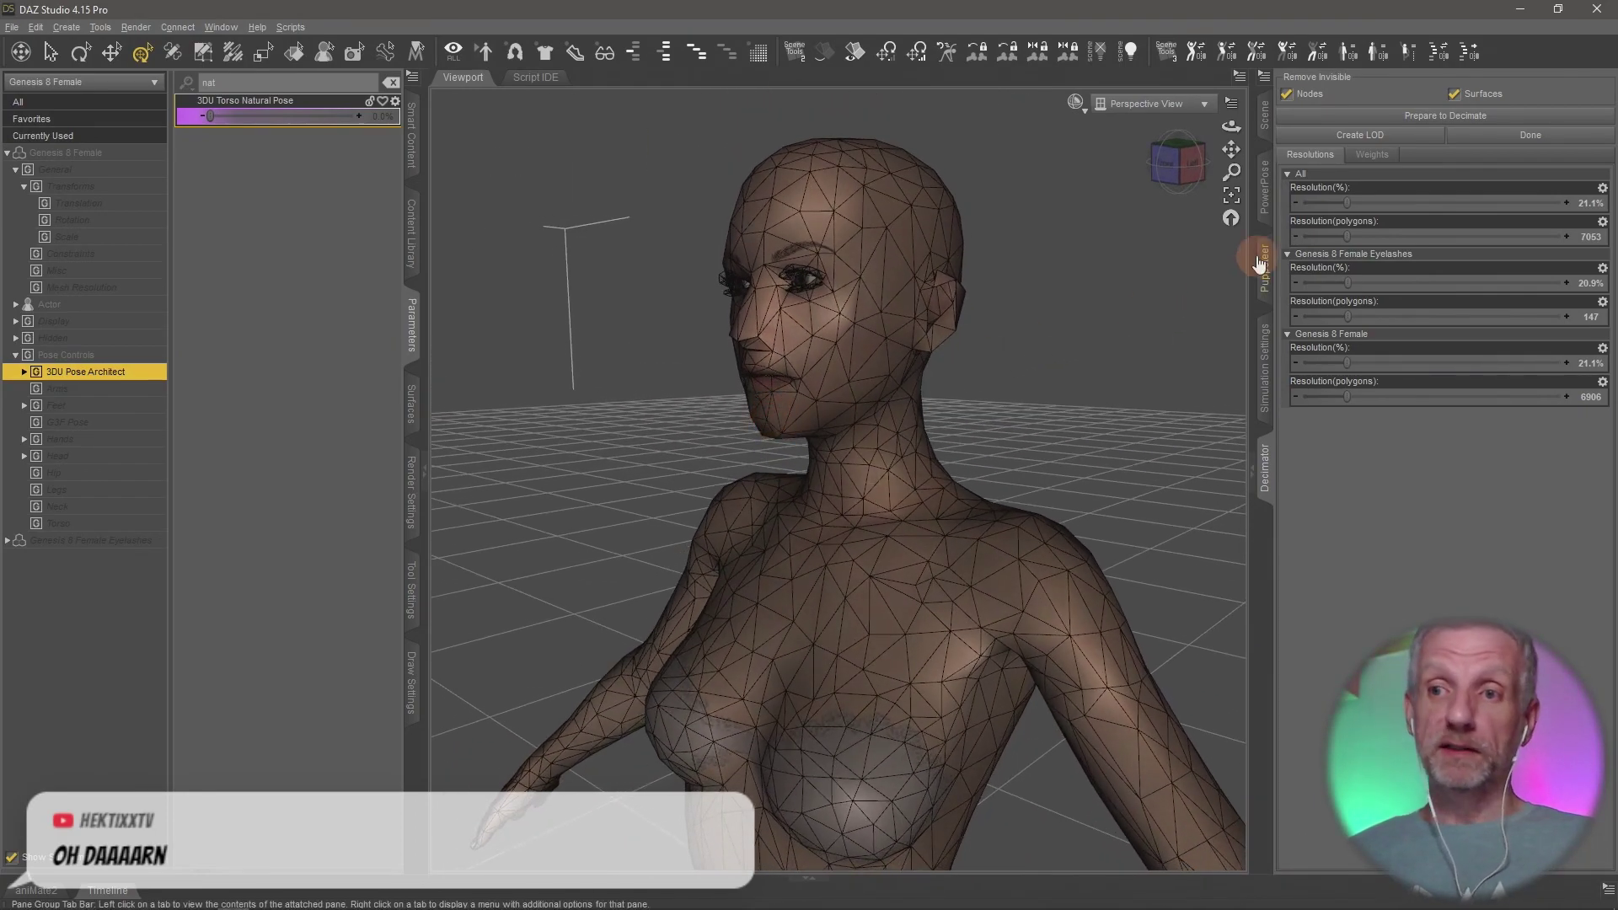
{"action": "mouse_move", "coordinate": [1344, 204]}
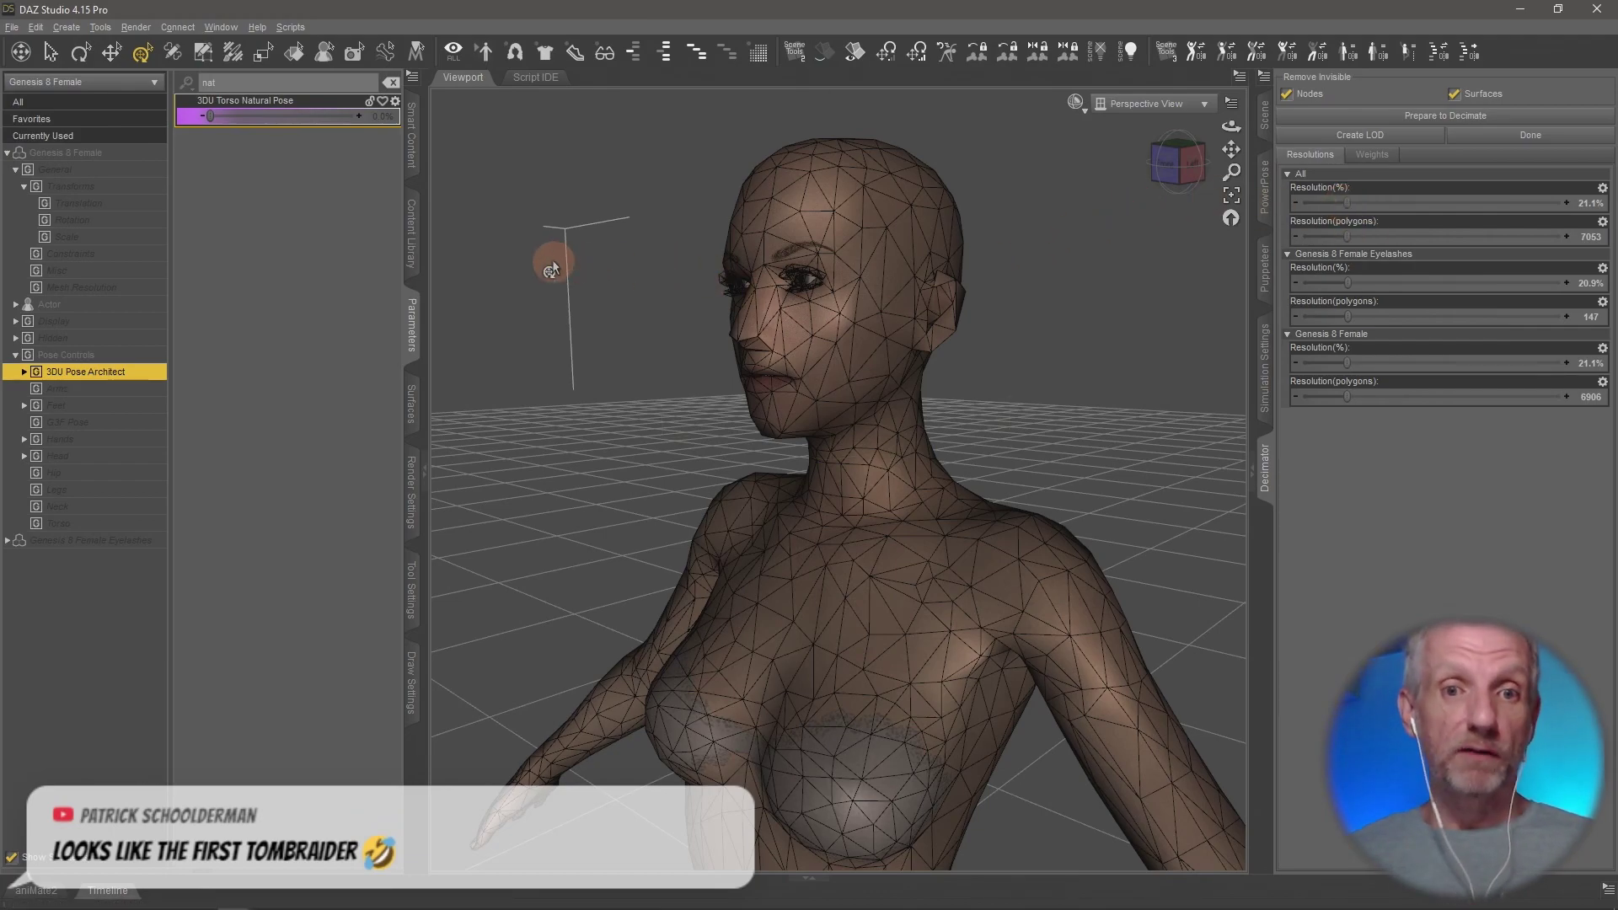
Step: Clear the parameter filter and switch the figure's mesh Resolution Level from Decimator Working to High Resolution
{"action": "left_click", "coordinate": [392, 83]}
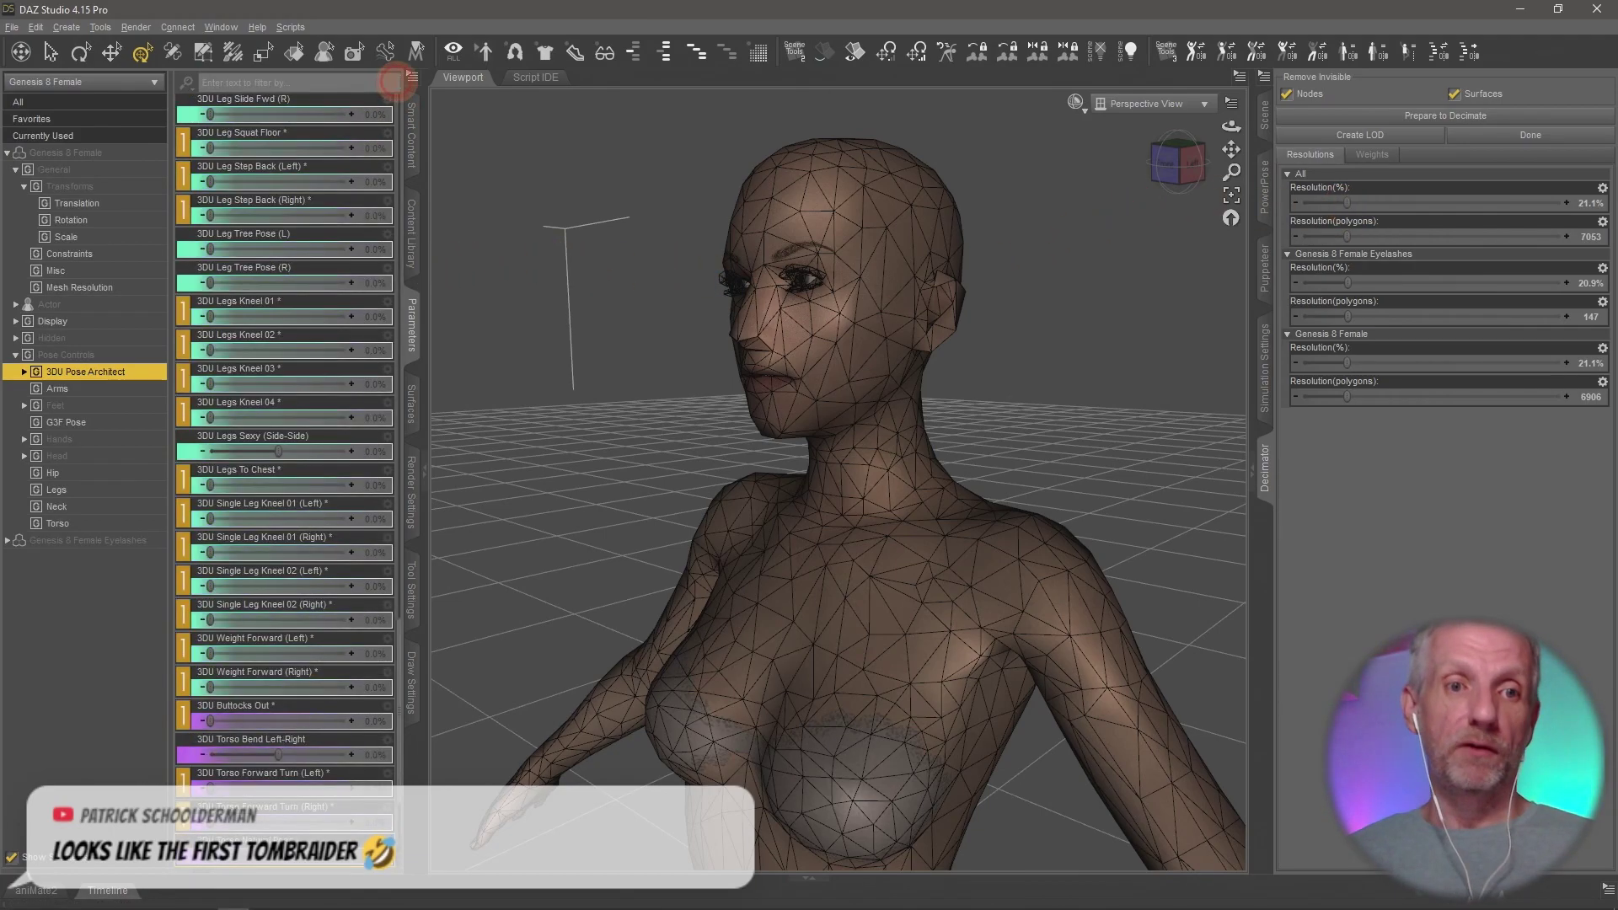
{"action": "left_click", "coordinate": [111, 289]}
{"action": "left_click", "coordinate": [357, 123]}
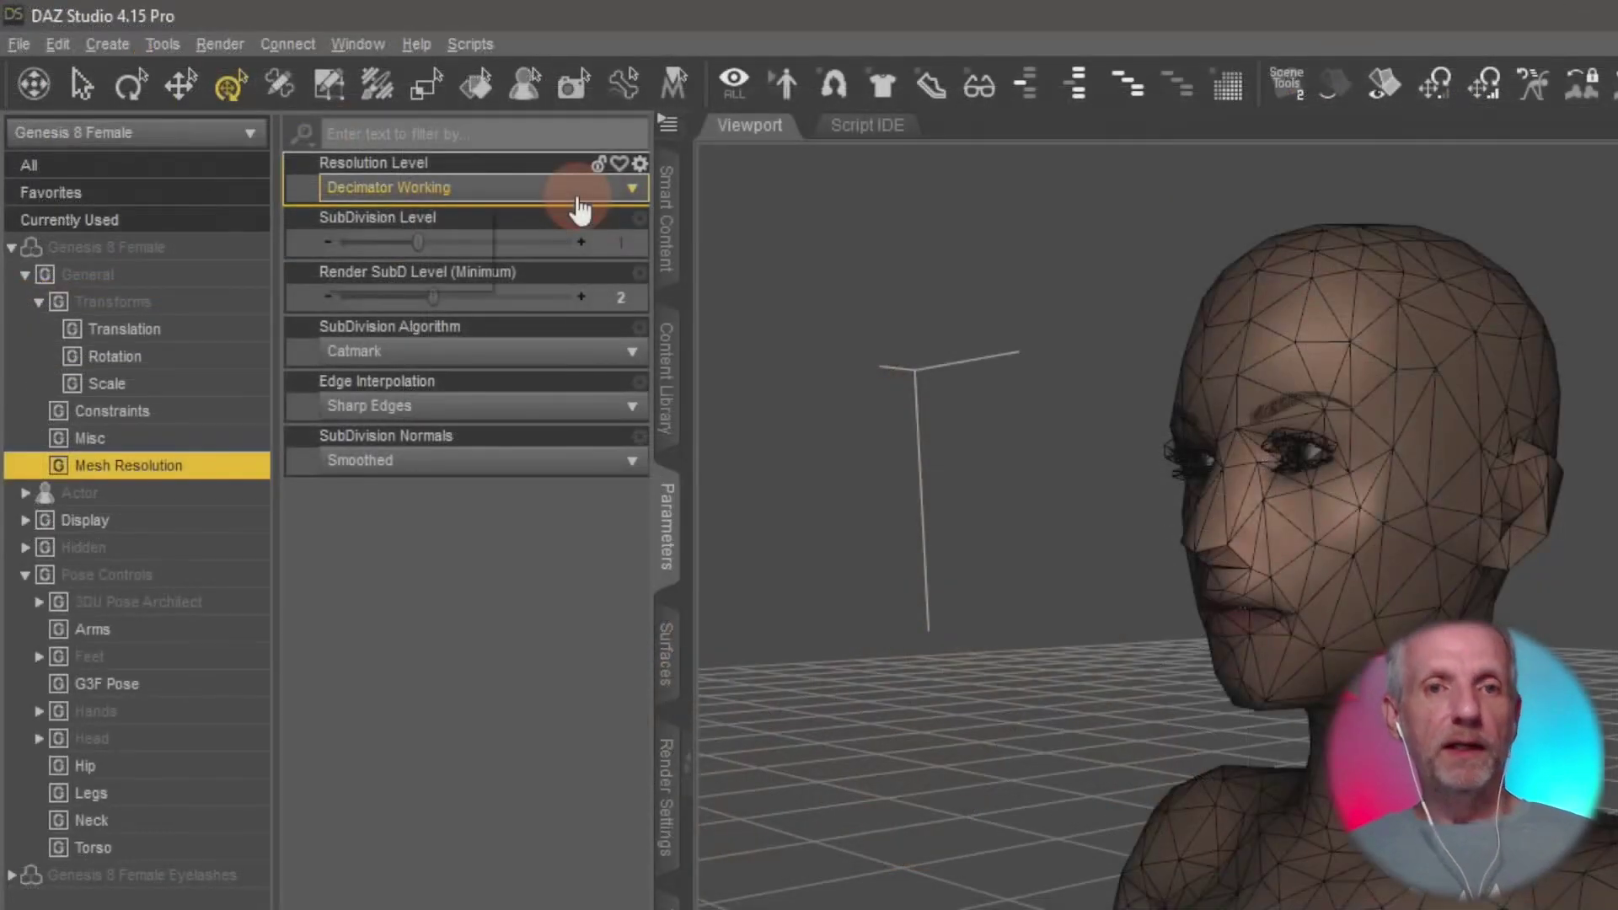
{"action": "left_click", "coordinate": [357, 126]}
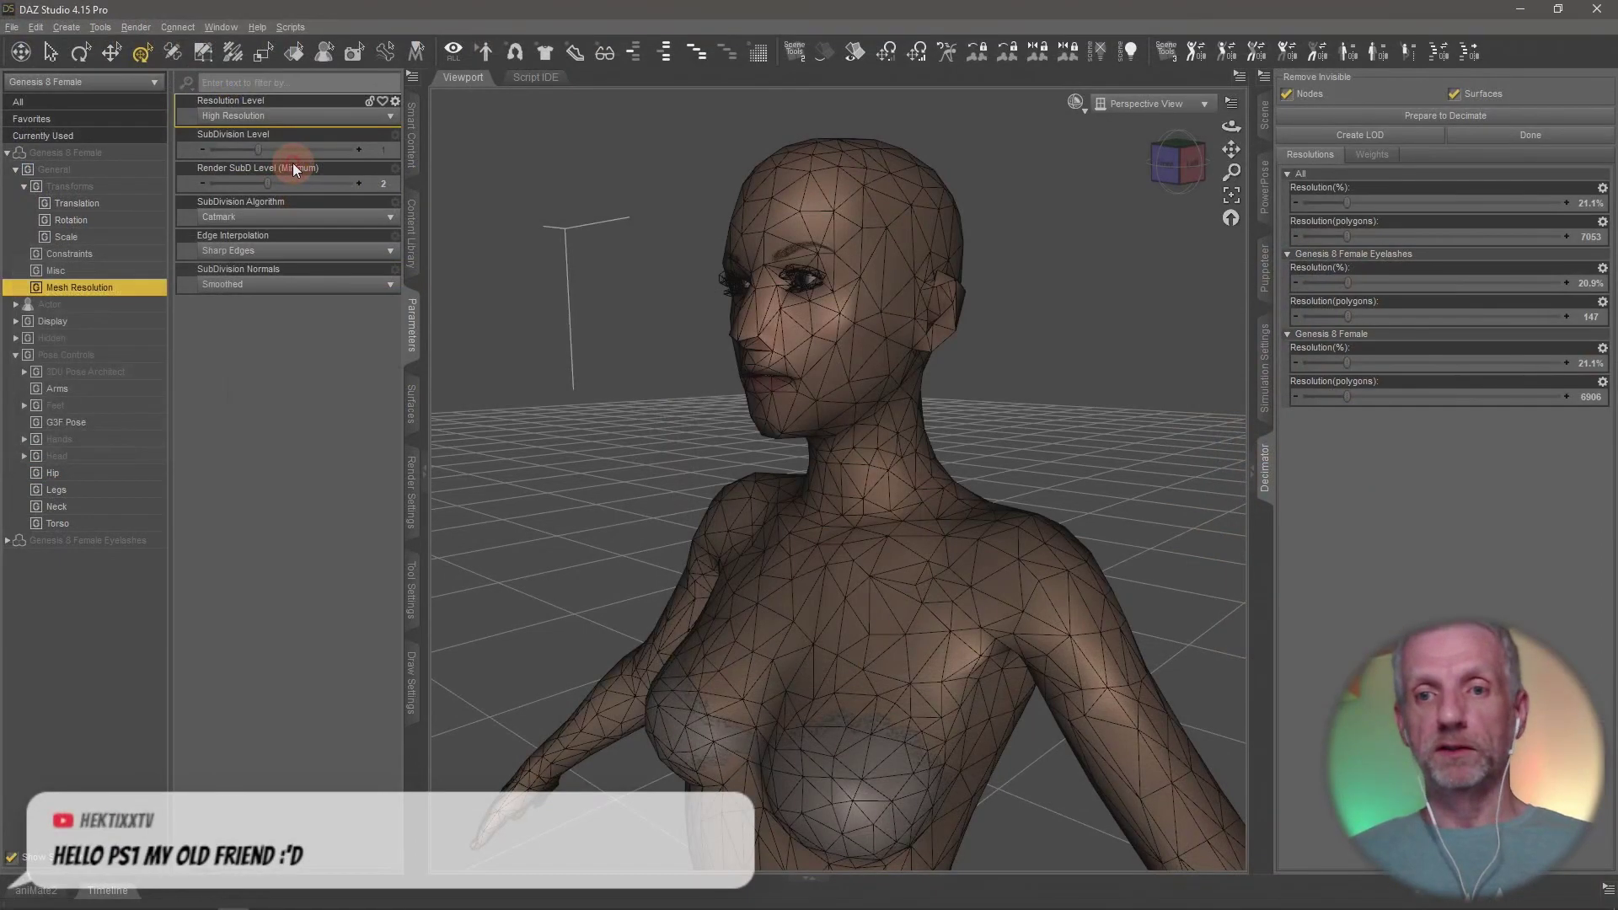
{"action": "left_click", "coordinate": [473, 271]}
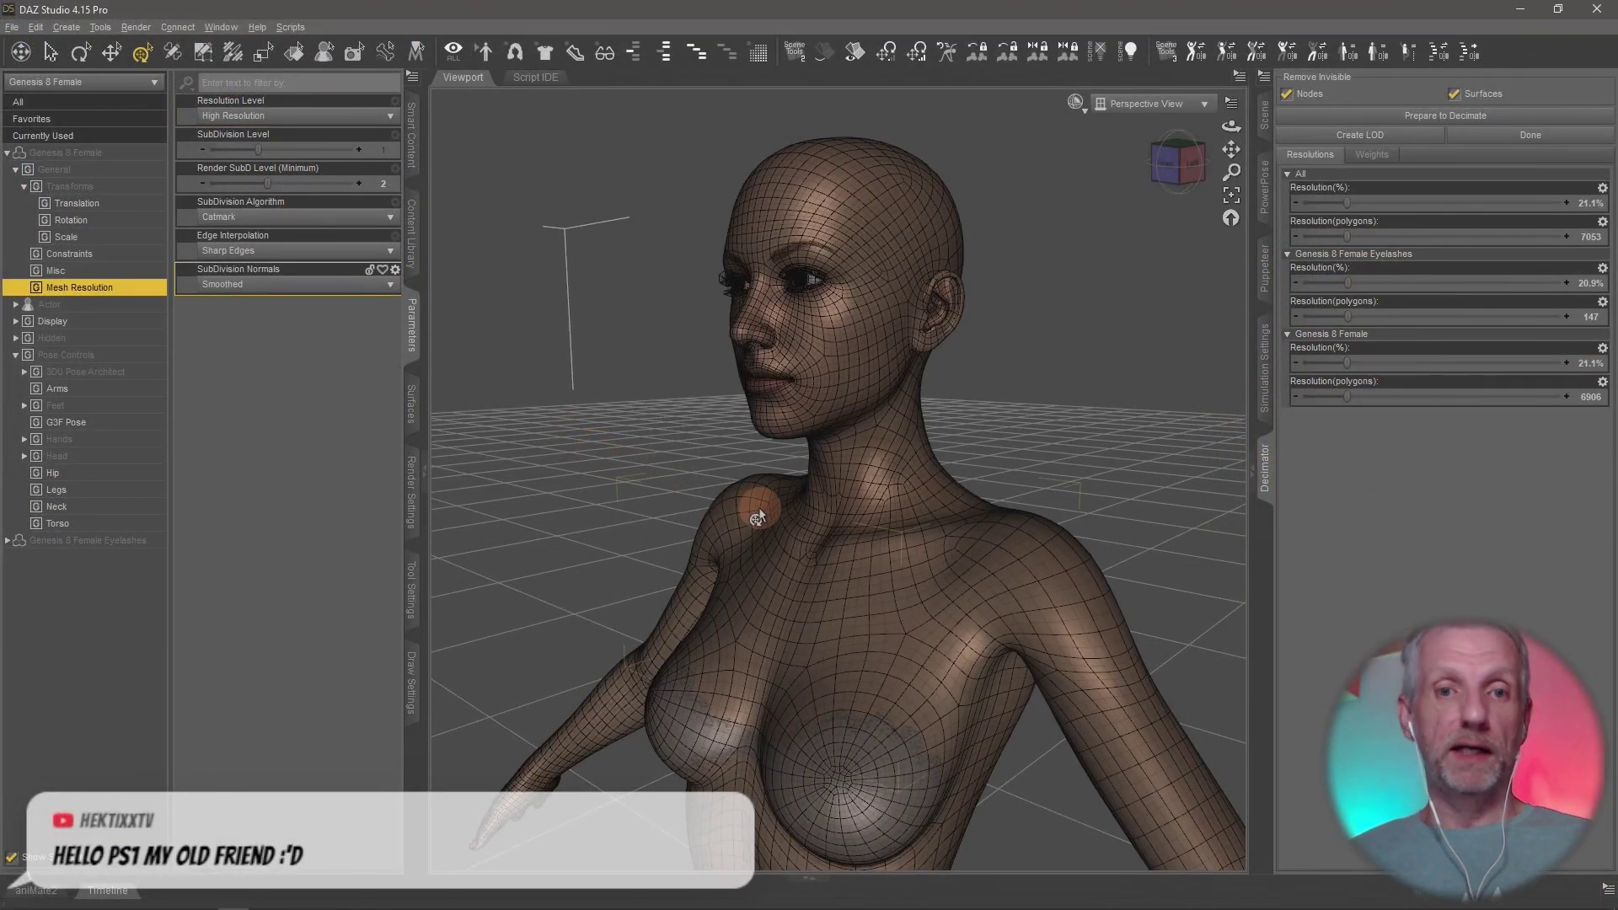
Step: Set the mesh Resolution Level to Base for comparison, and switch it back to Decimator Working
{"action": "left_click", "coordinate": [377, 127]}
{"action": "left_click", "coordinate": [295, 158]}
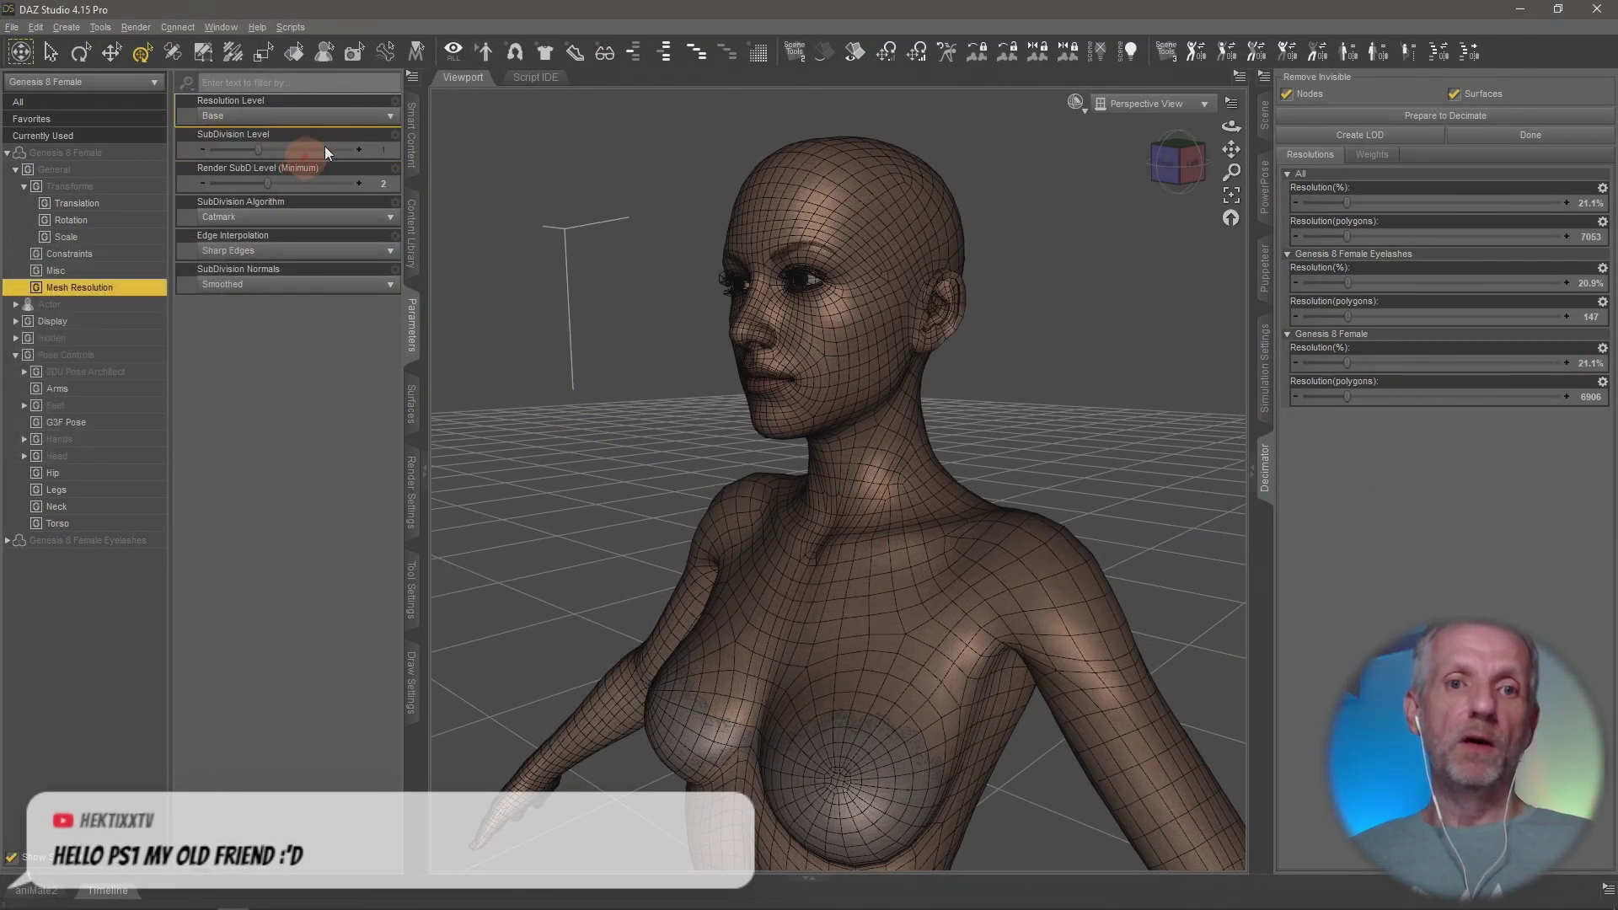
{"action": "left_click", "coordinate": [364, 124]}
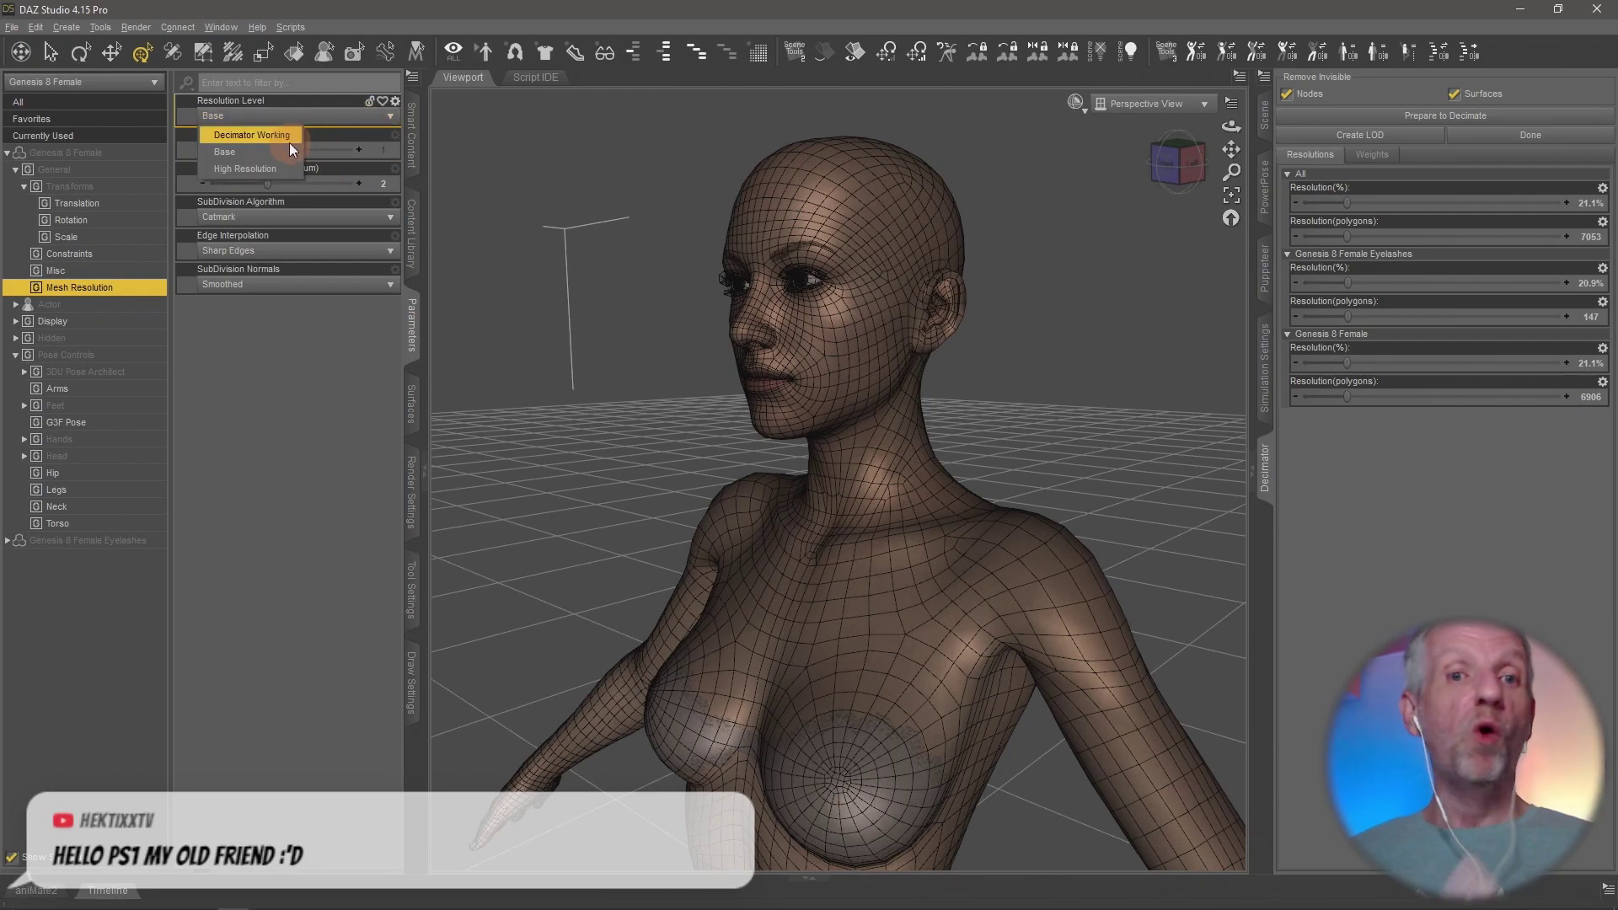
{"action": "left_click", "coordinate": [290, 140]}
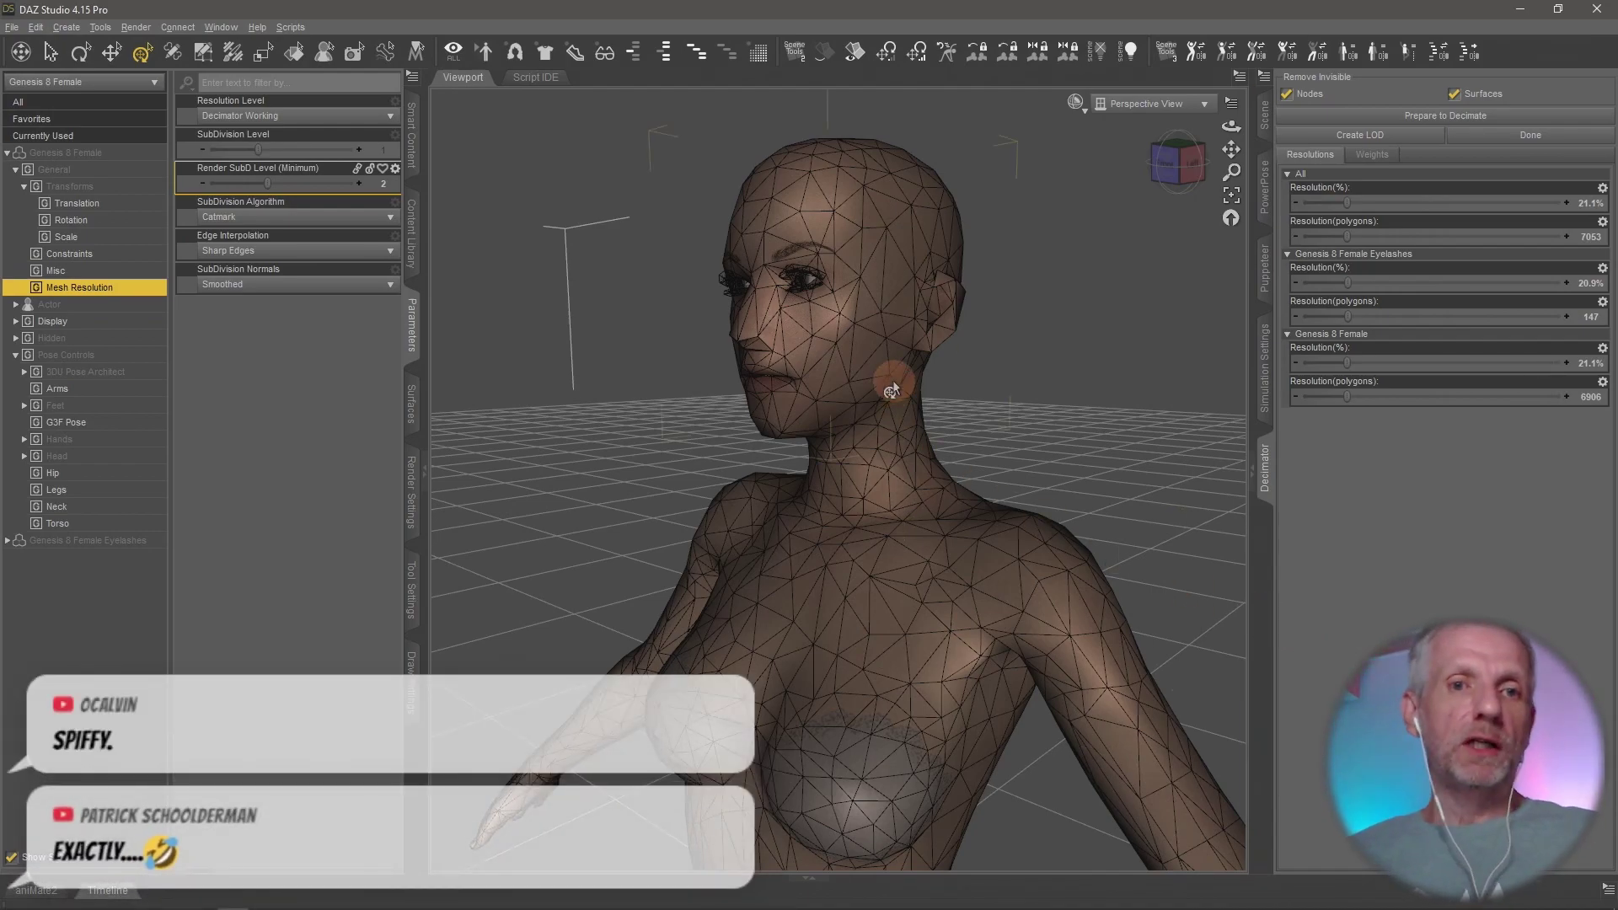
{"action": "left_click", "coordinate": [287, 116]}
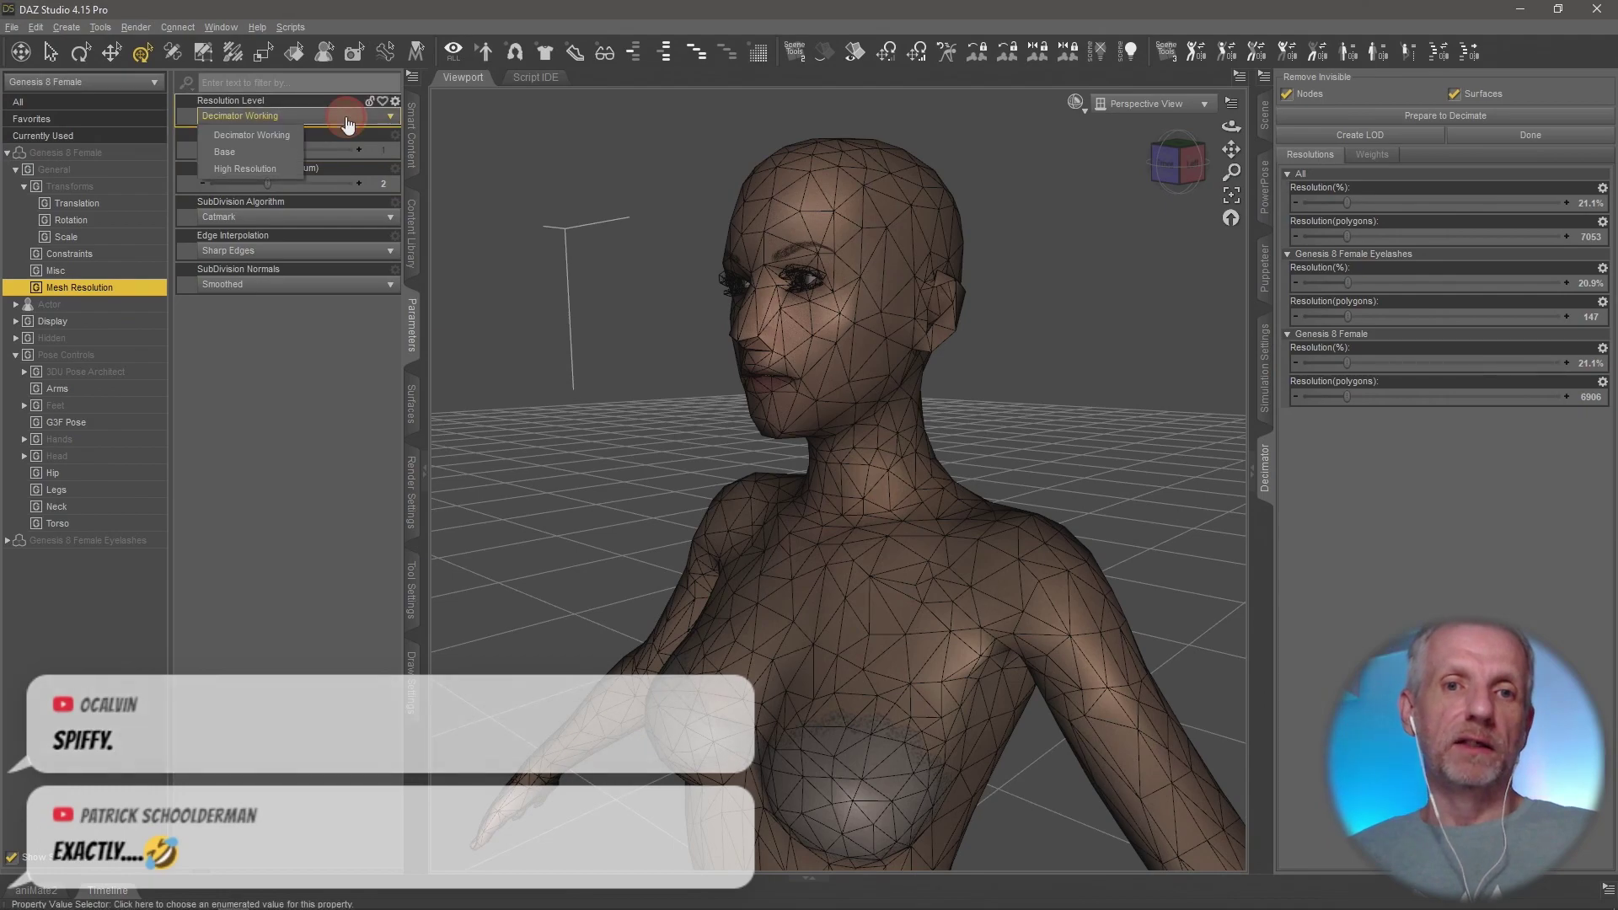
{"action": "left_click", "coordinate": [295, 134]}
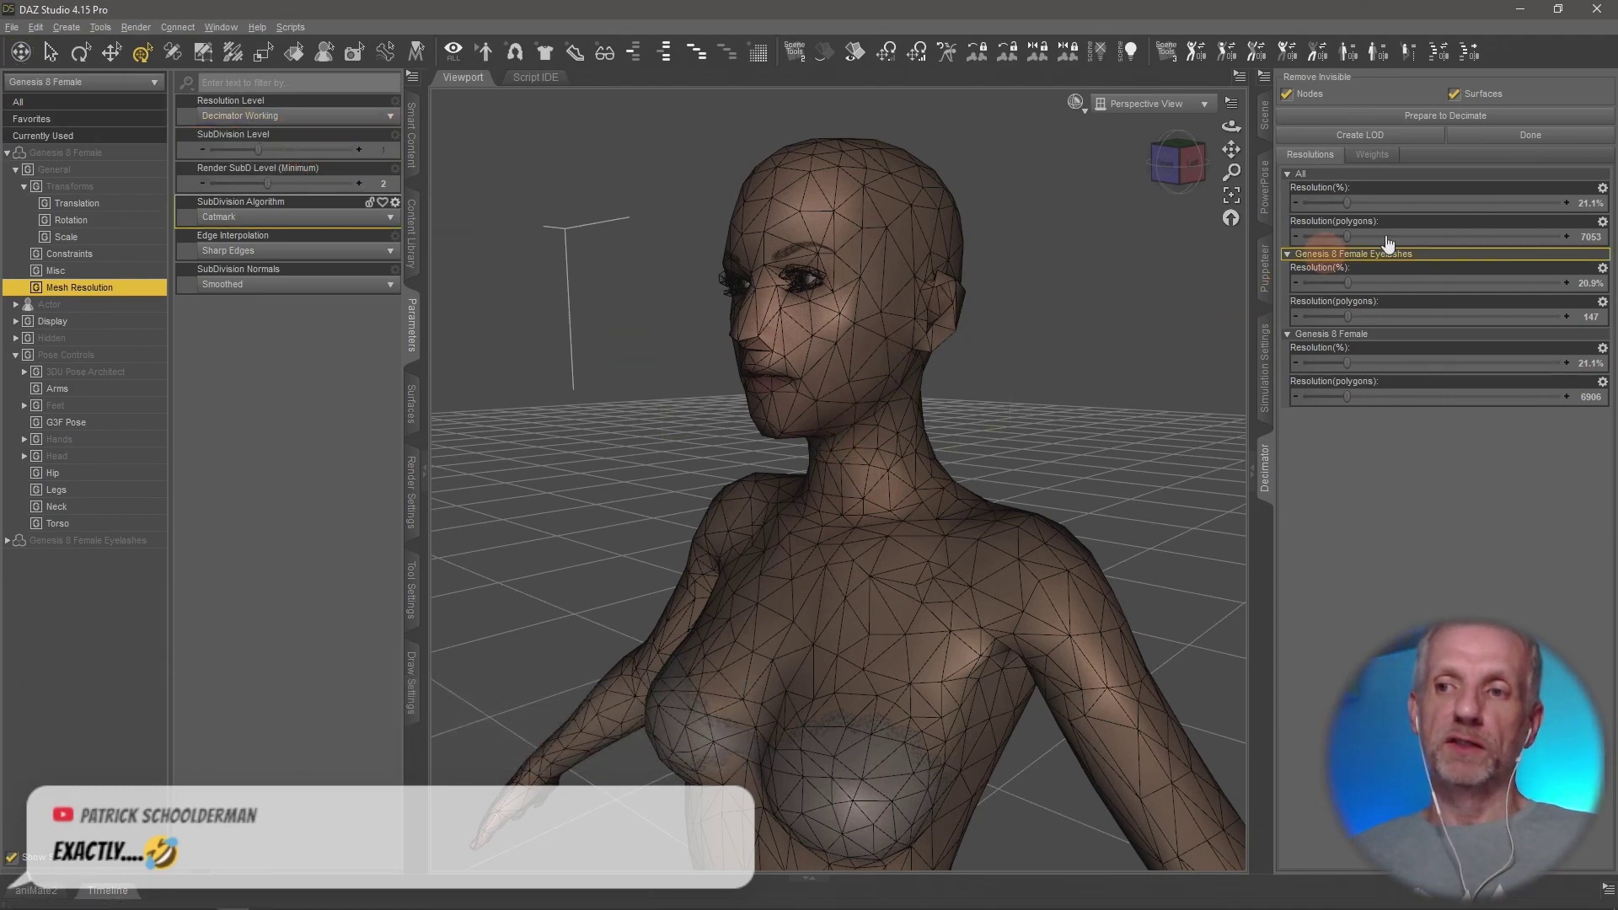
Step: Raise the overall decimation resolution to about 52.8%, and set it to exactly 50%
{"action": "left_click_drag", "start_coordinate": [1147, 560], "coordinate": [1119, 581], "text": "alt"}
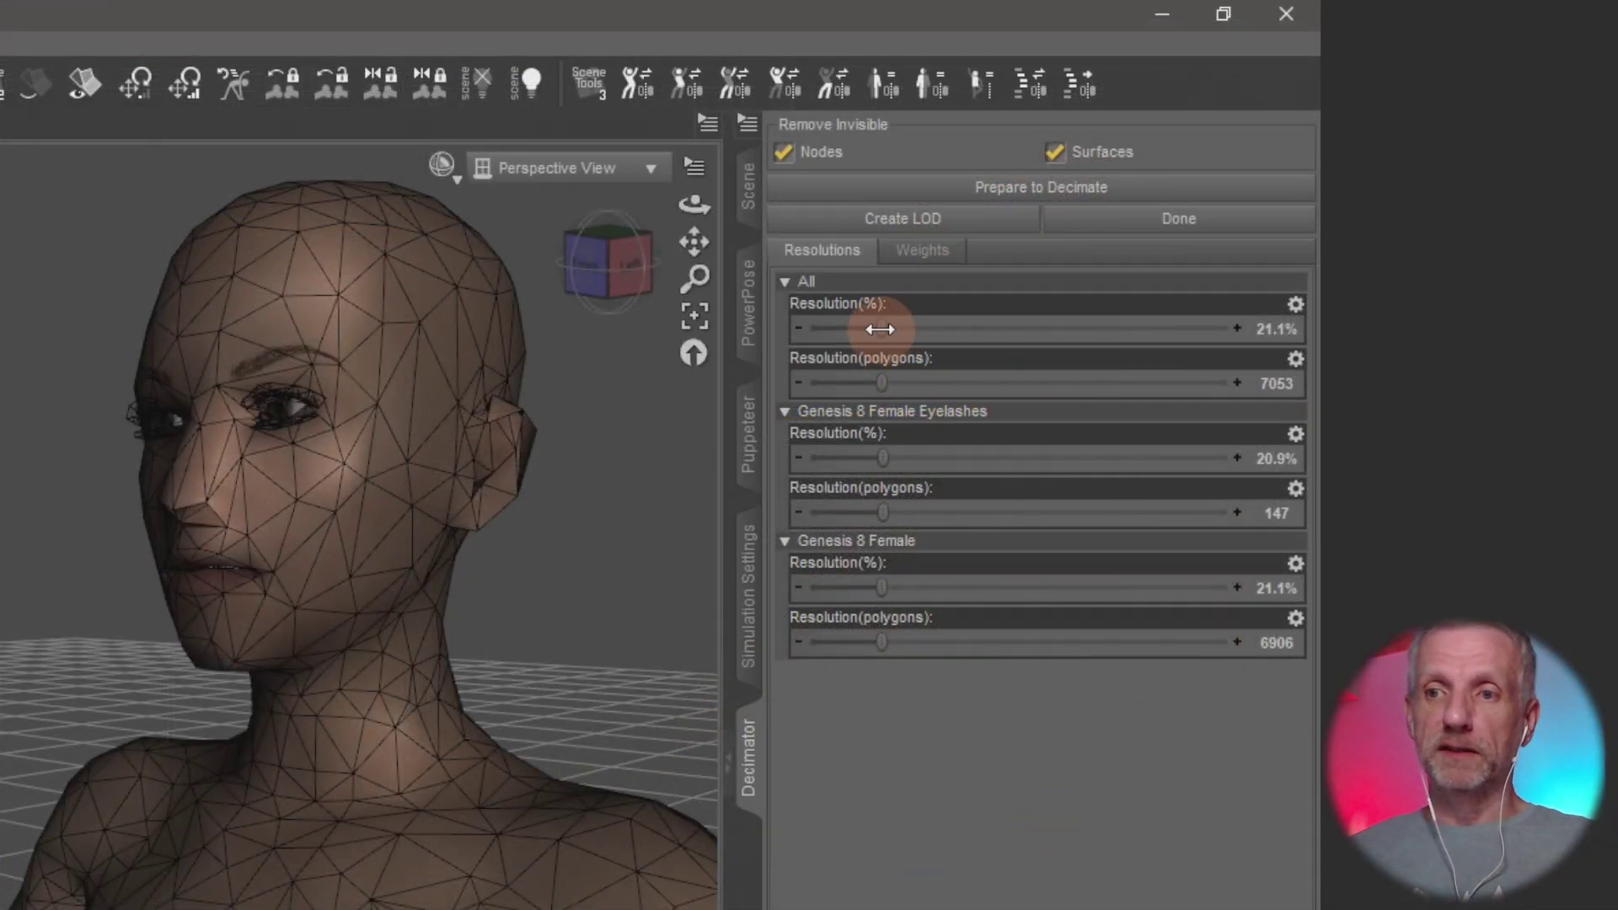
{"action": "left_click_drag", "start_coordinate": [879, 331], "coordinate": [1026, 343]}
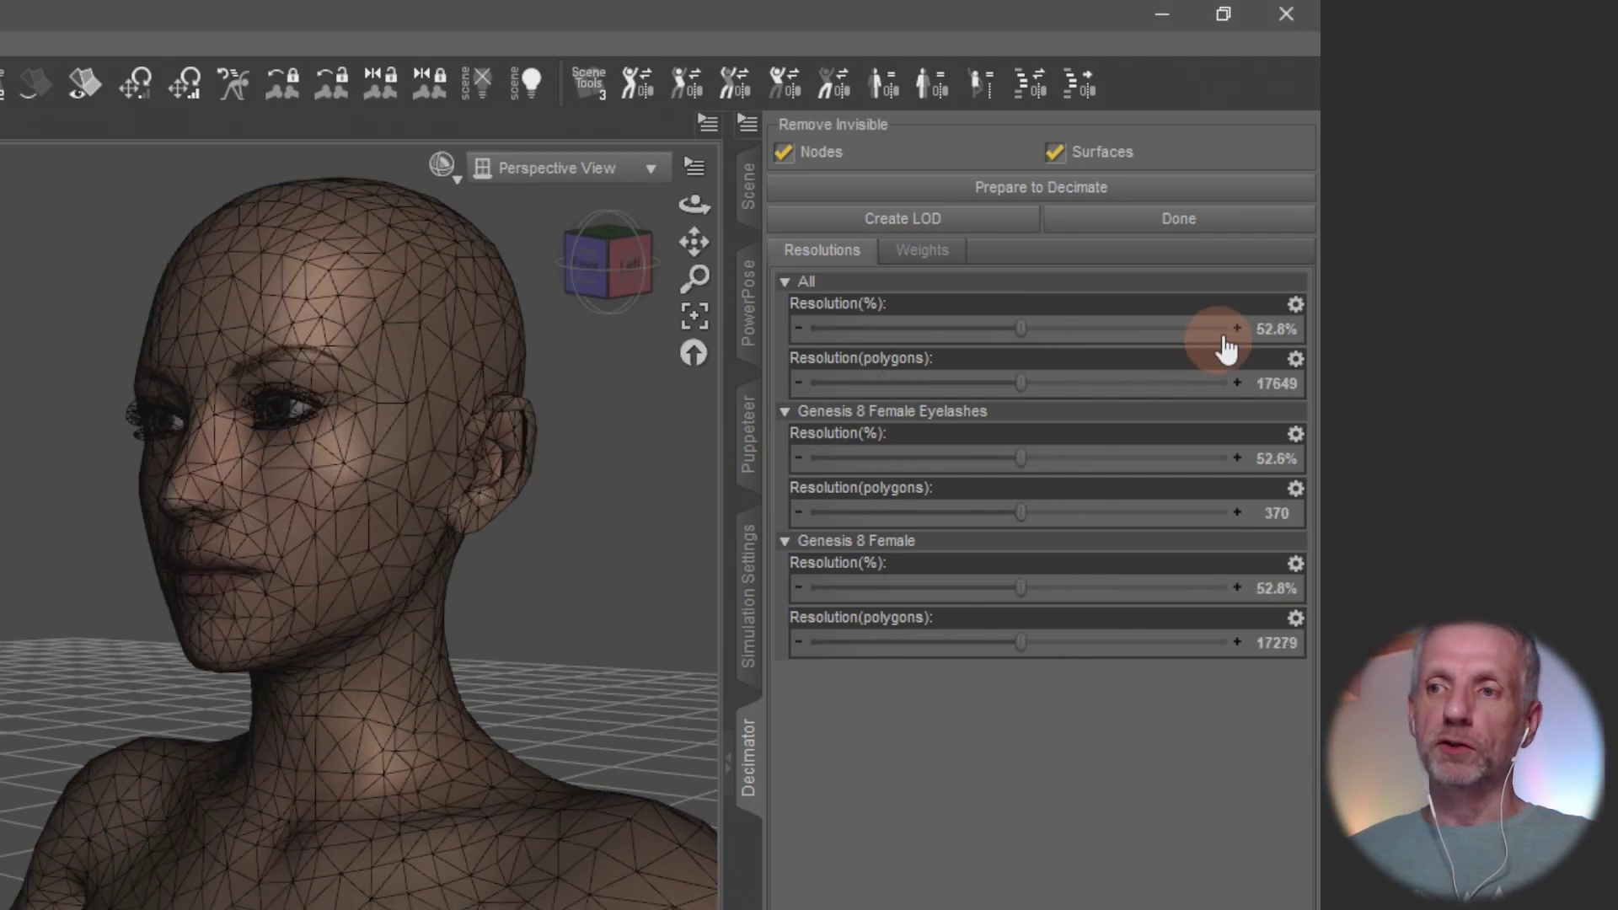
{"action": "left_click", "coordinate": [1266, 325]}
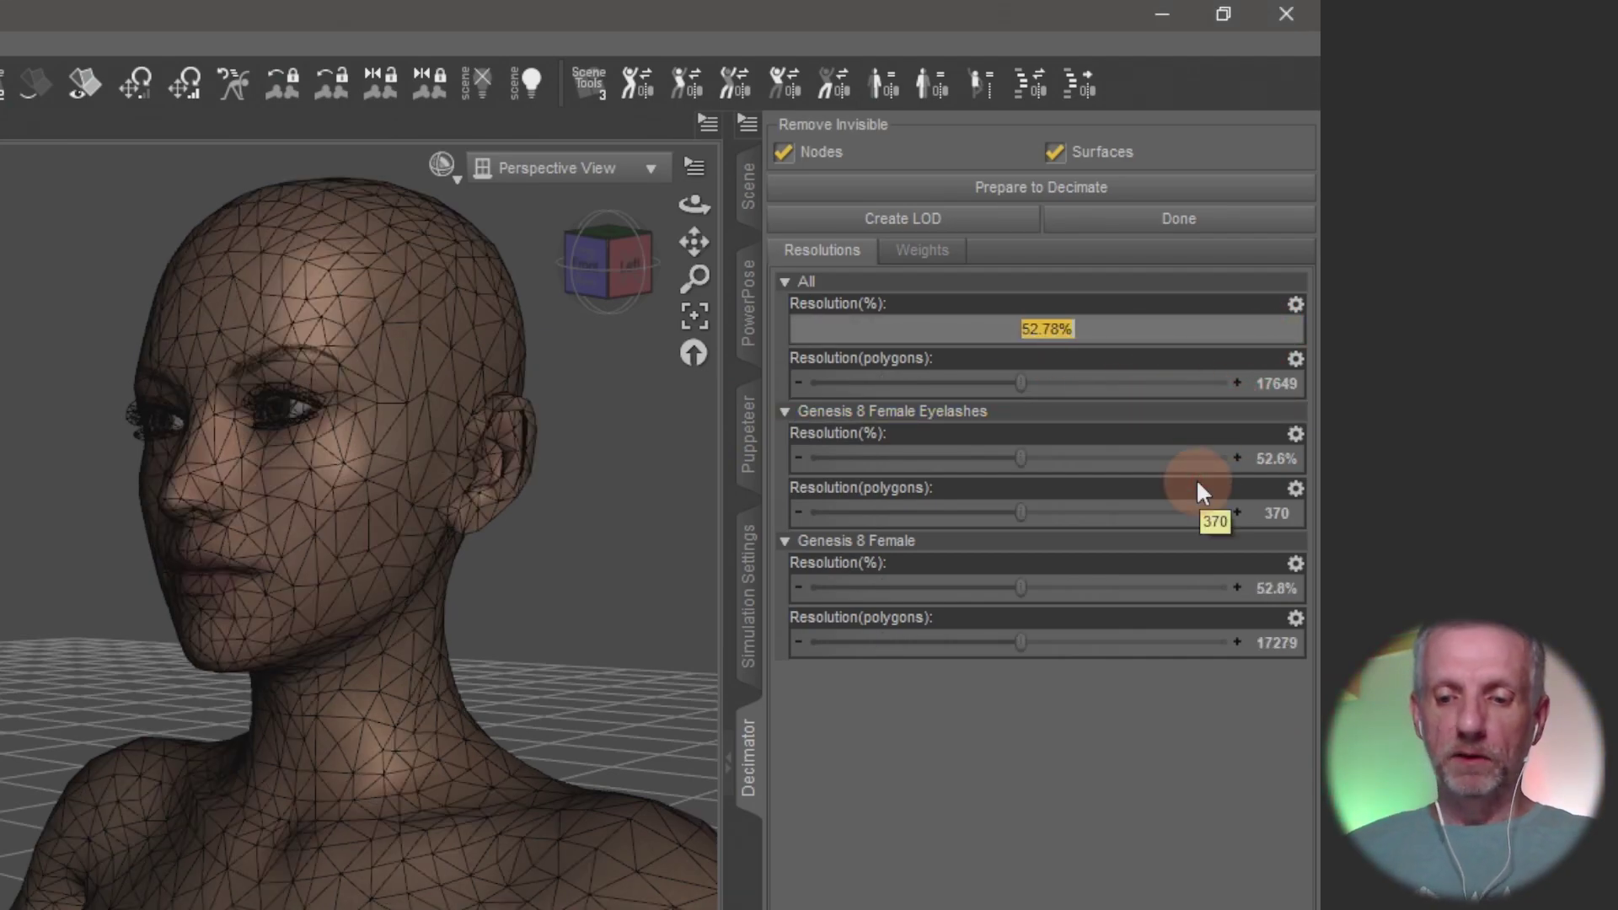
{"action": "type", "text": "50"}
{"action": "key", "text": "Return"}
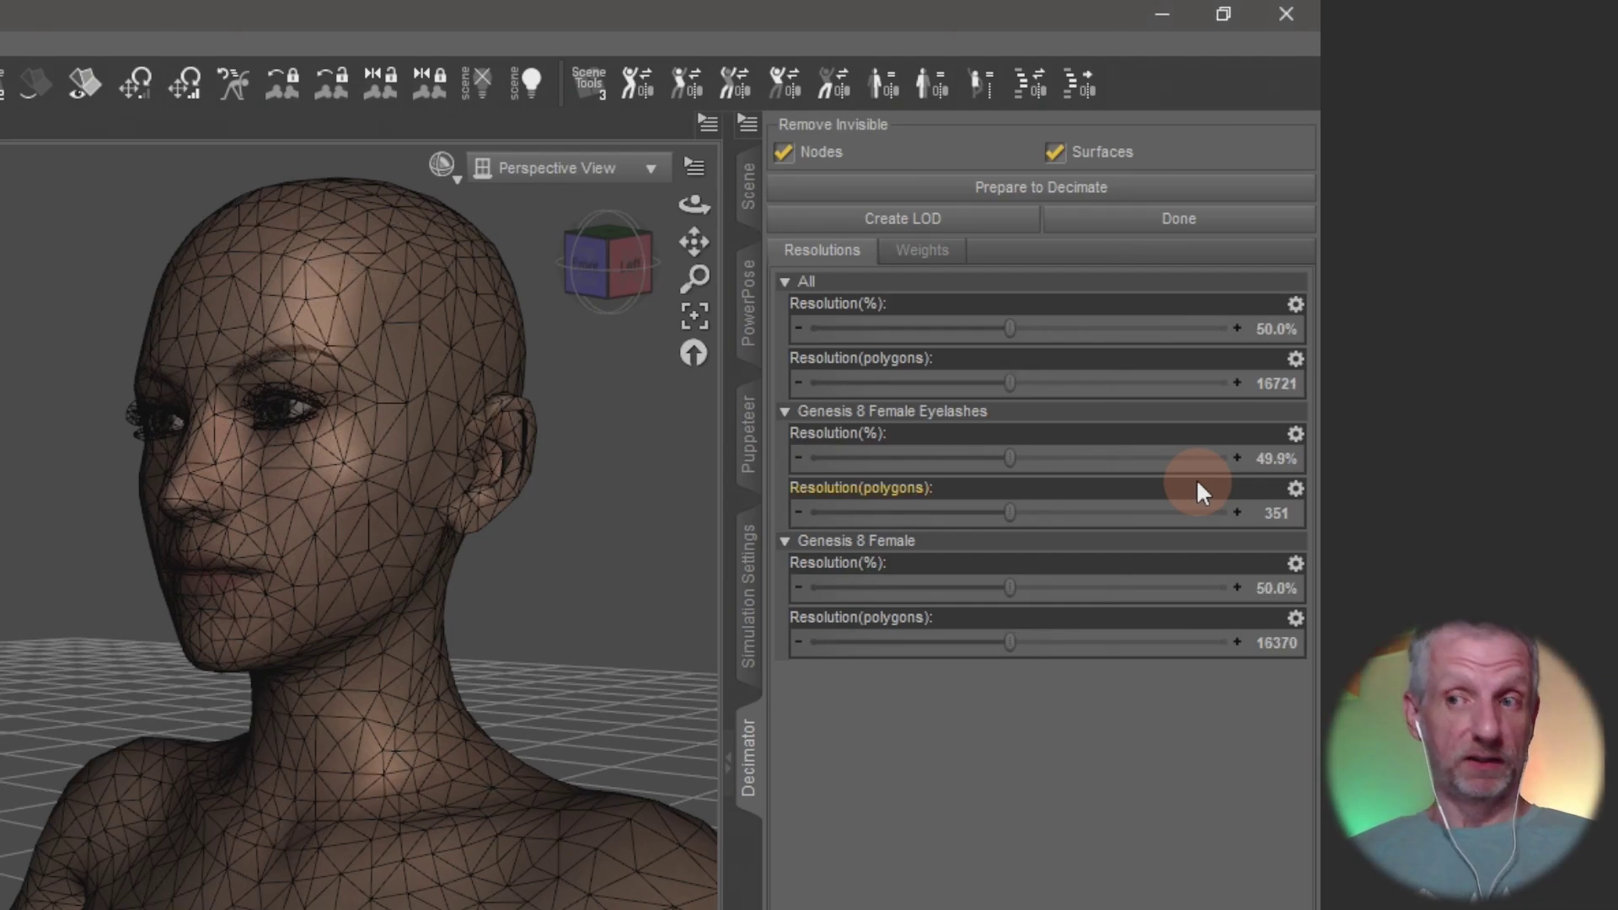
Step: Set the overall decimation resolution for all meshes to exactly 5000 polygons
{"action": "left_click", "coordinate": [1282, 385]}
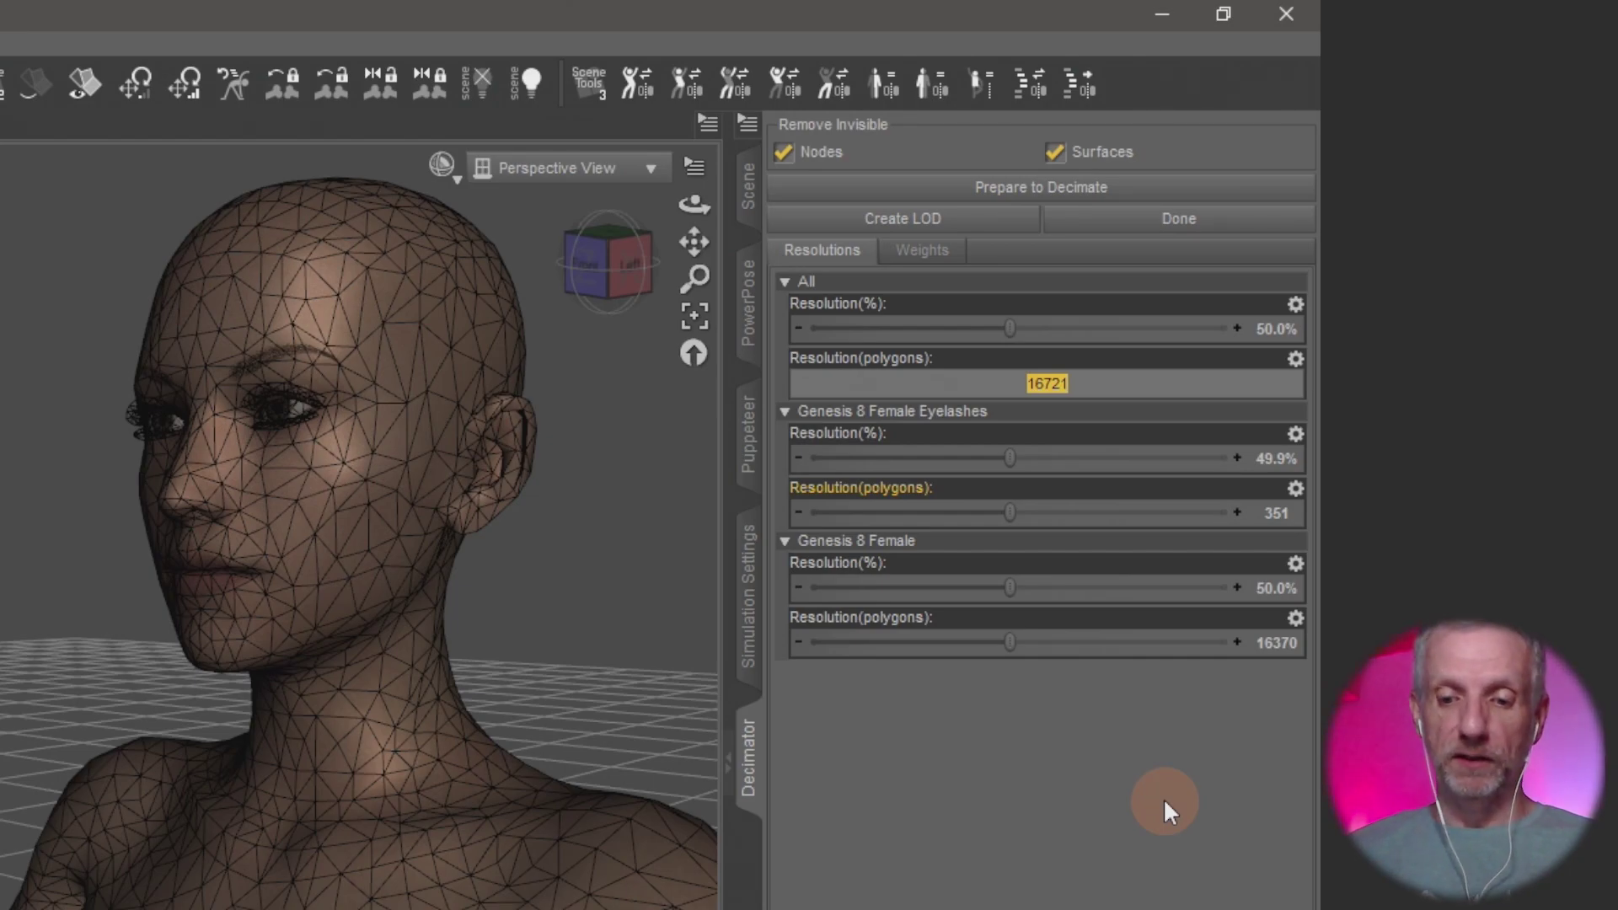
{"action": "type", "text": "5000"}
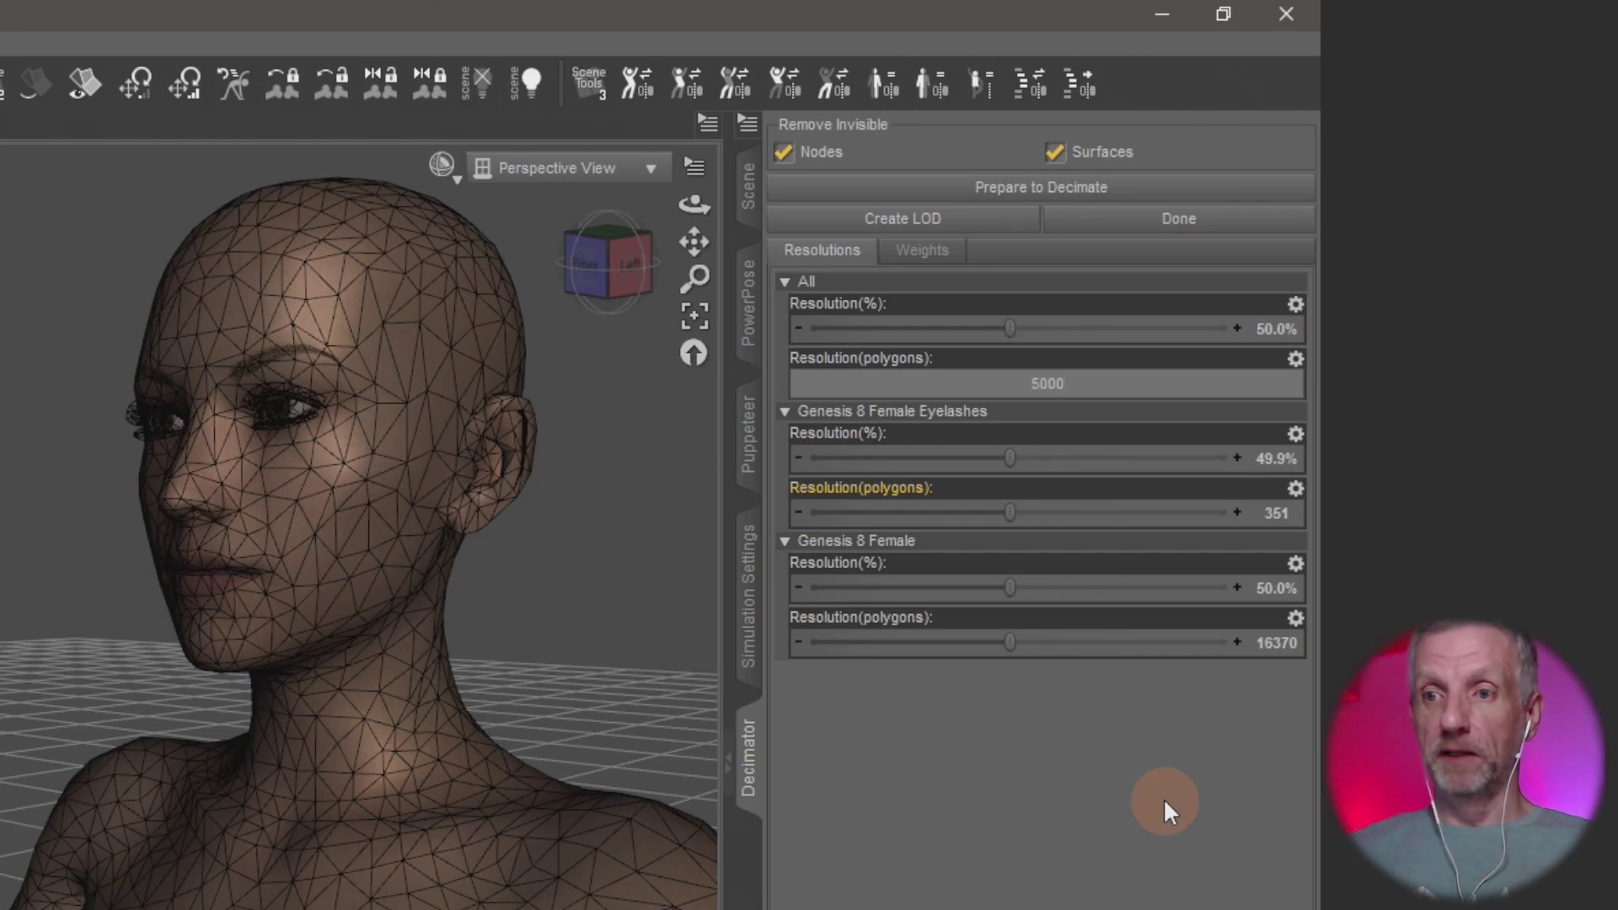
{"action": "key", "text": "Return"}
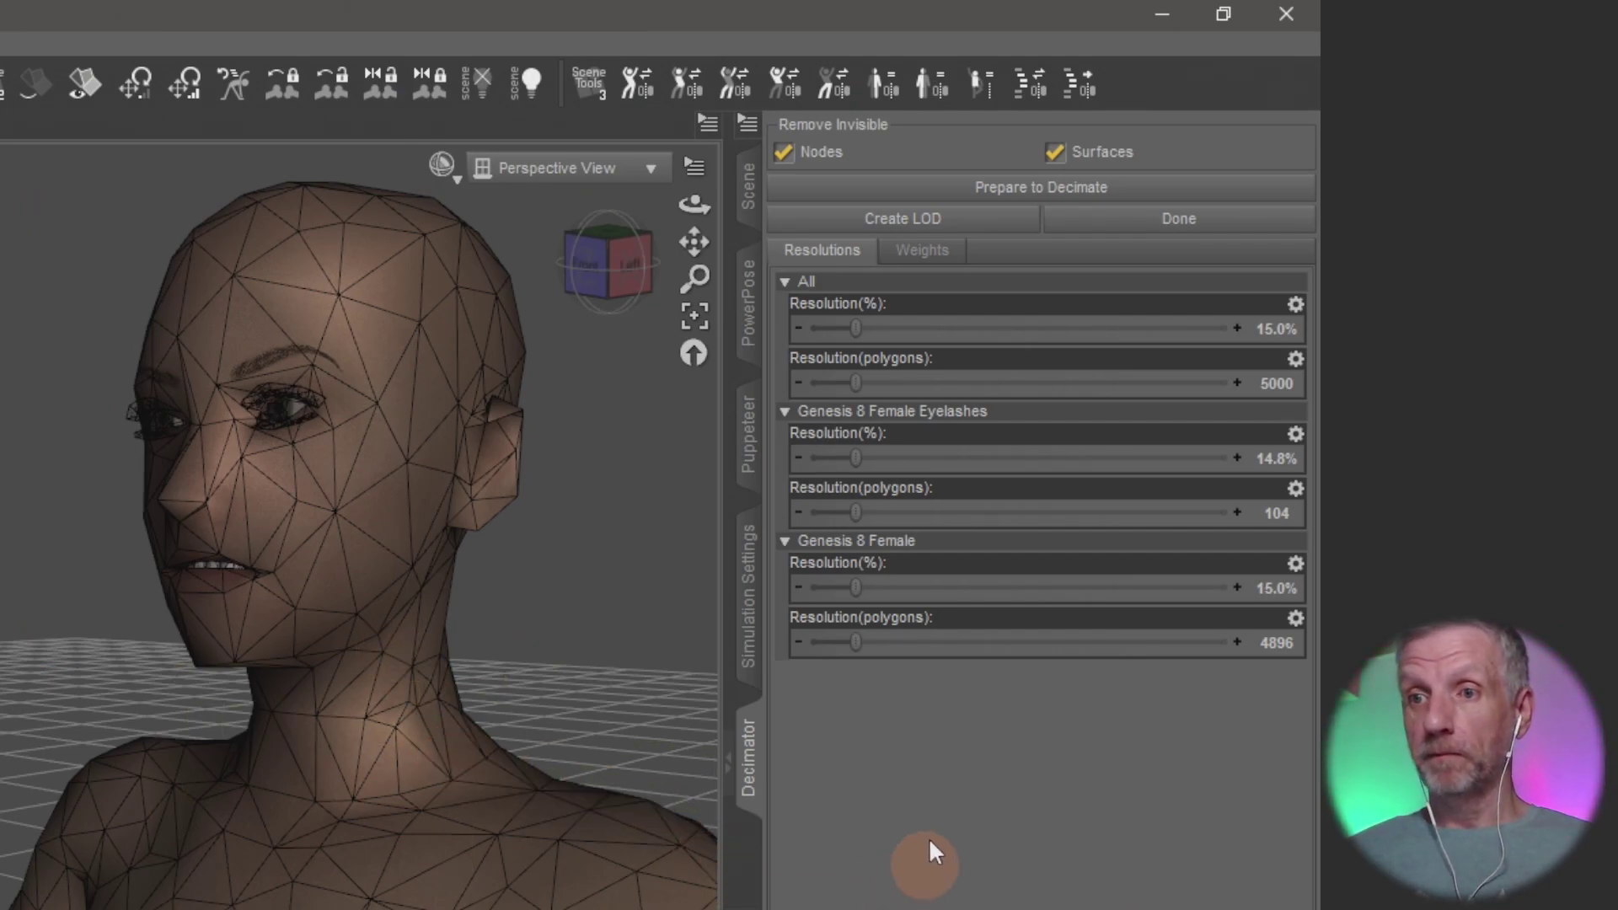
Step: Look at the Decimator's surface weight settings, and return to the resolution settings
{"action": "mouse_move", "coordinate": [982, 603]}
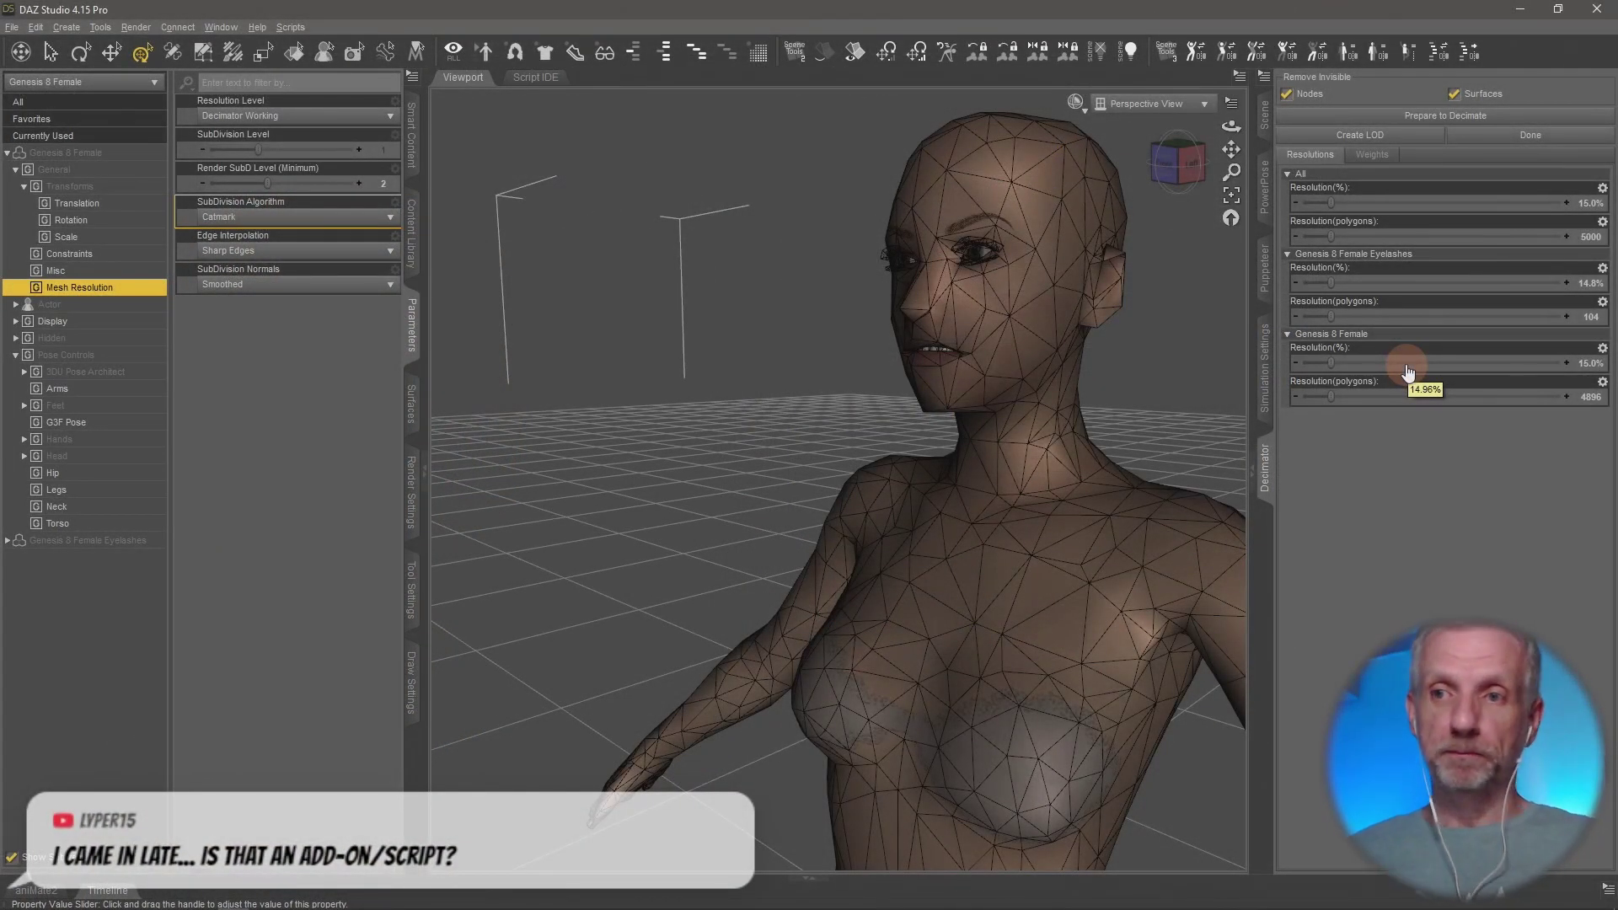
{"action": "left_click", "coordinate": [1370, 156]}
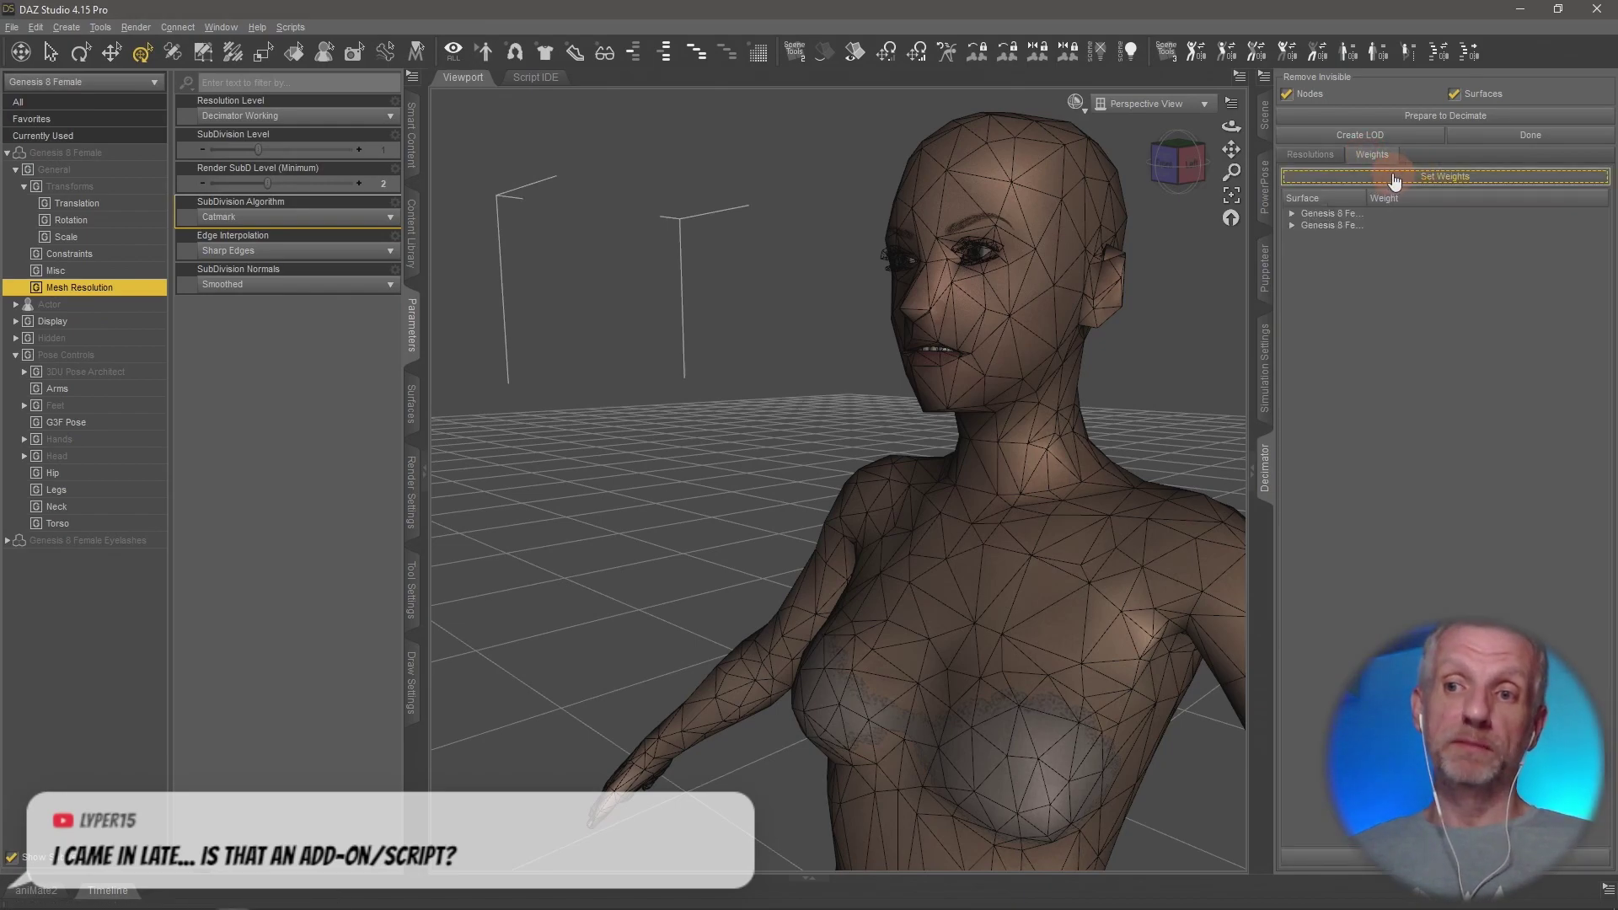
{"action": "left_click", "coordinate": [1312, 155]}
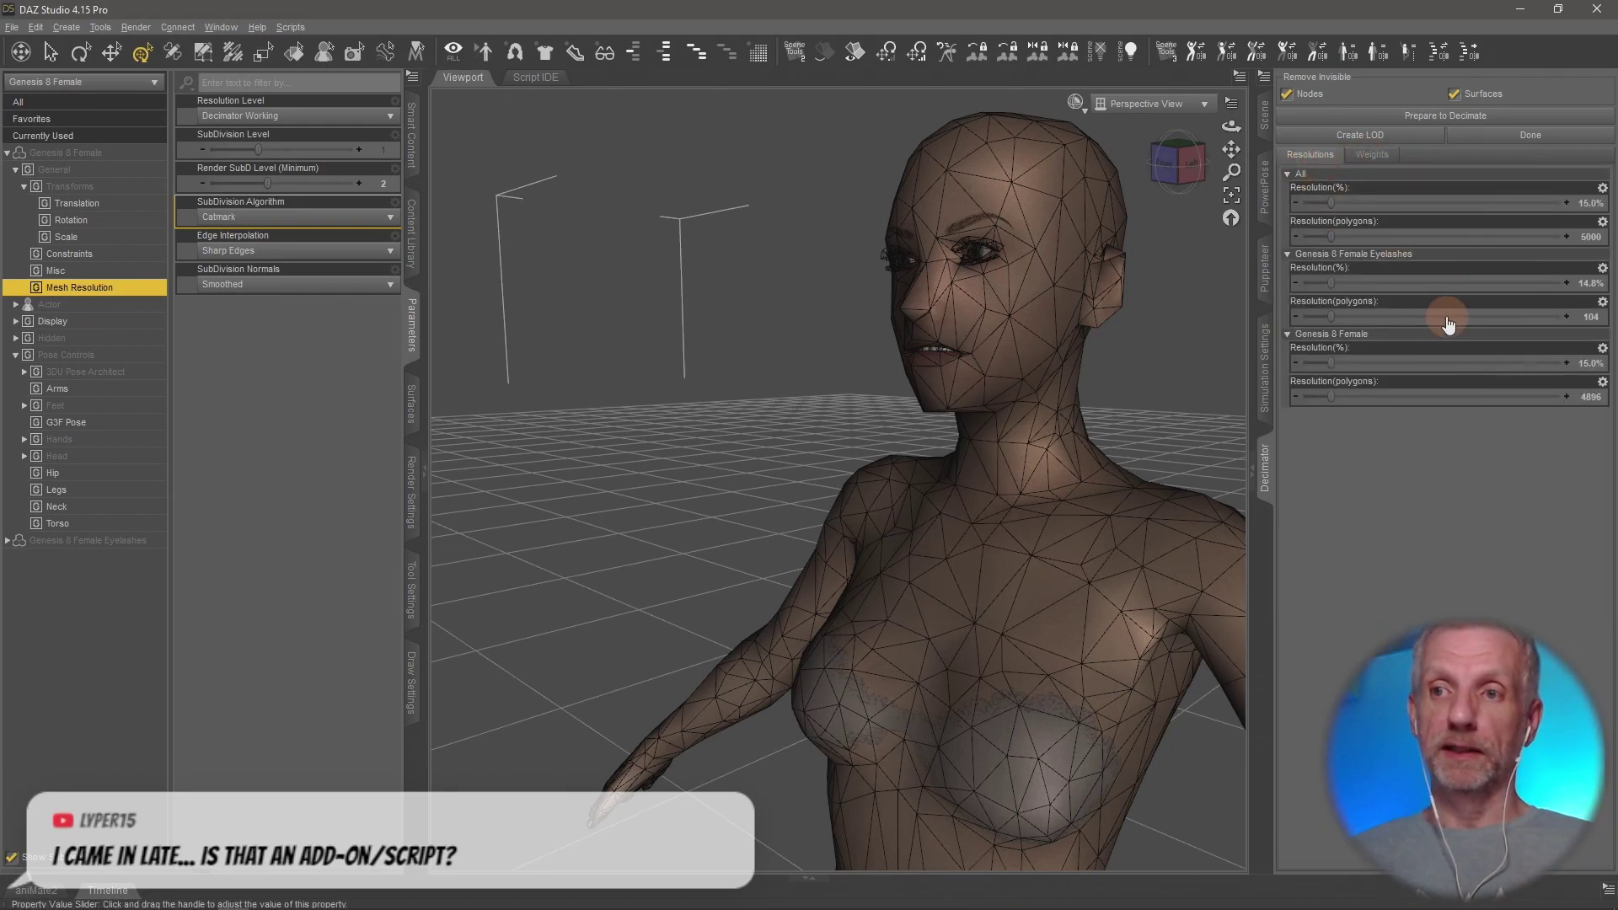
{"action": "mouse_move", "coordinate": [1500, 286]}
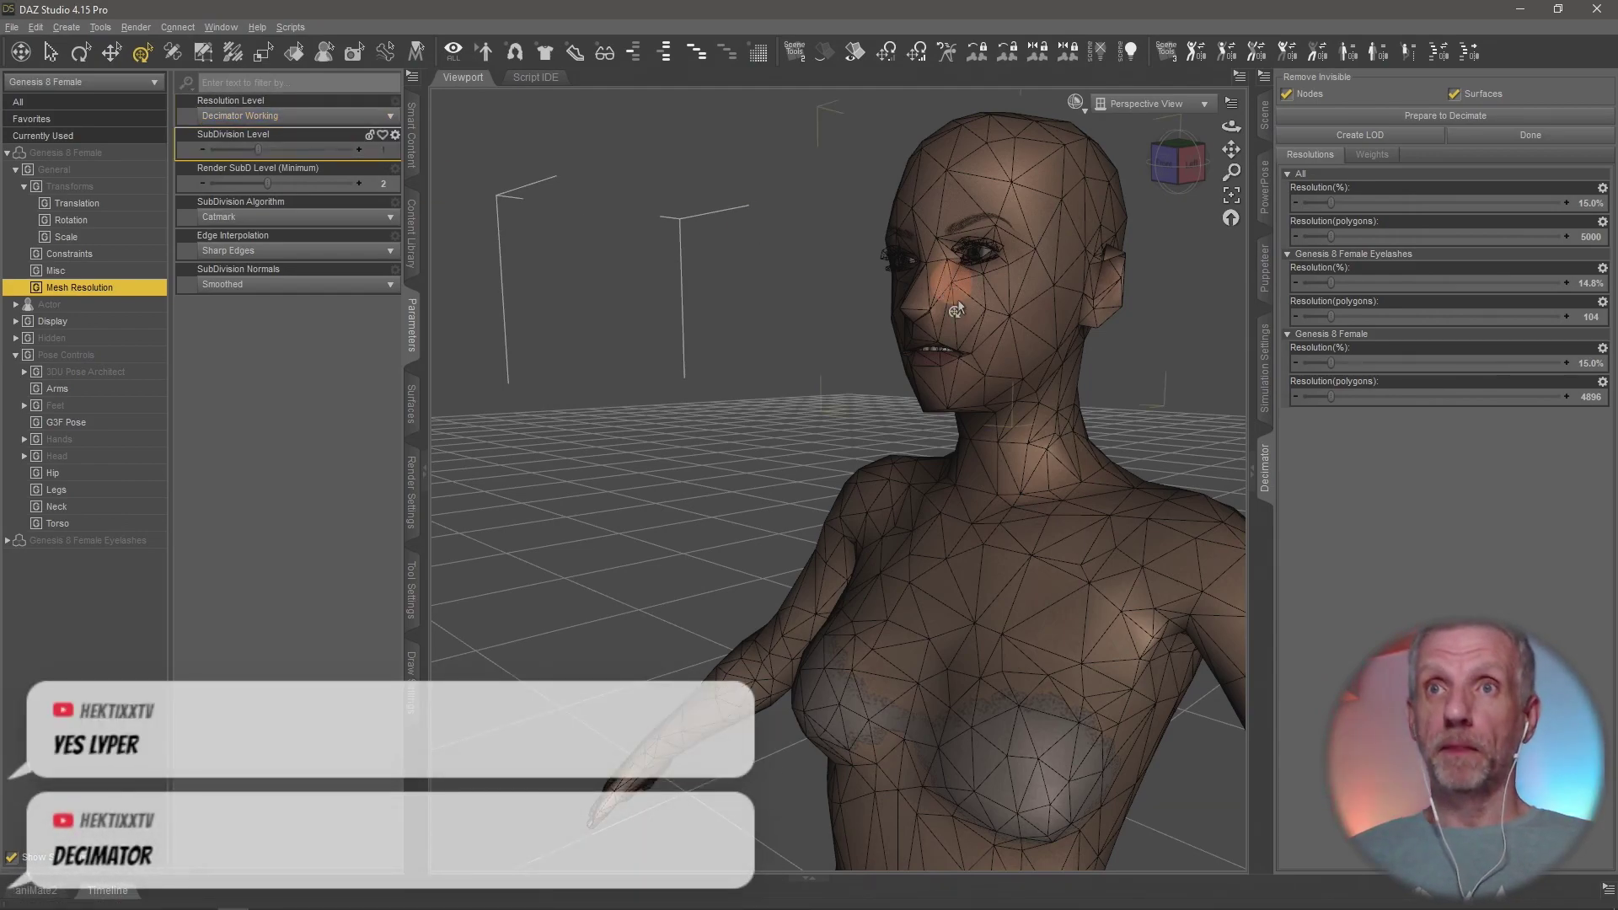
{"action": "left_click", "coordinate": [1474, 122]}
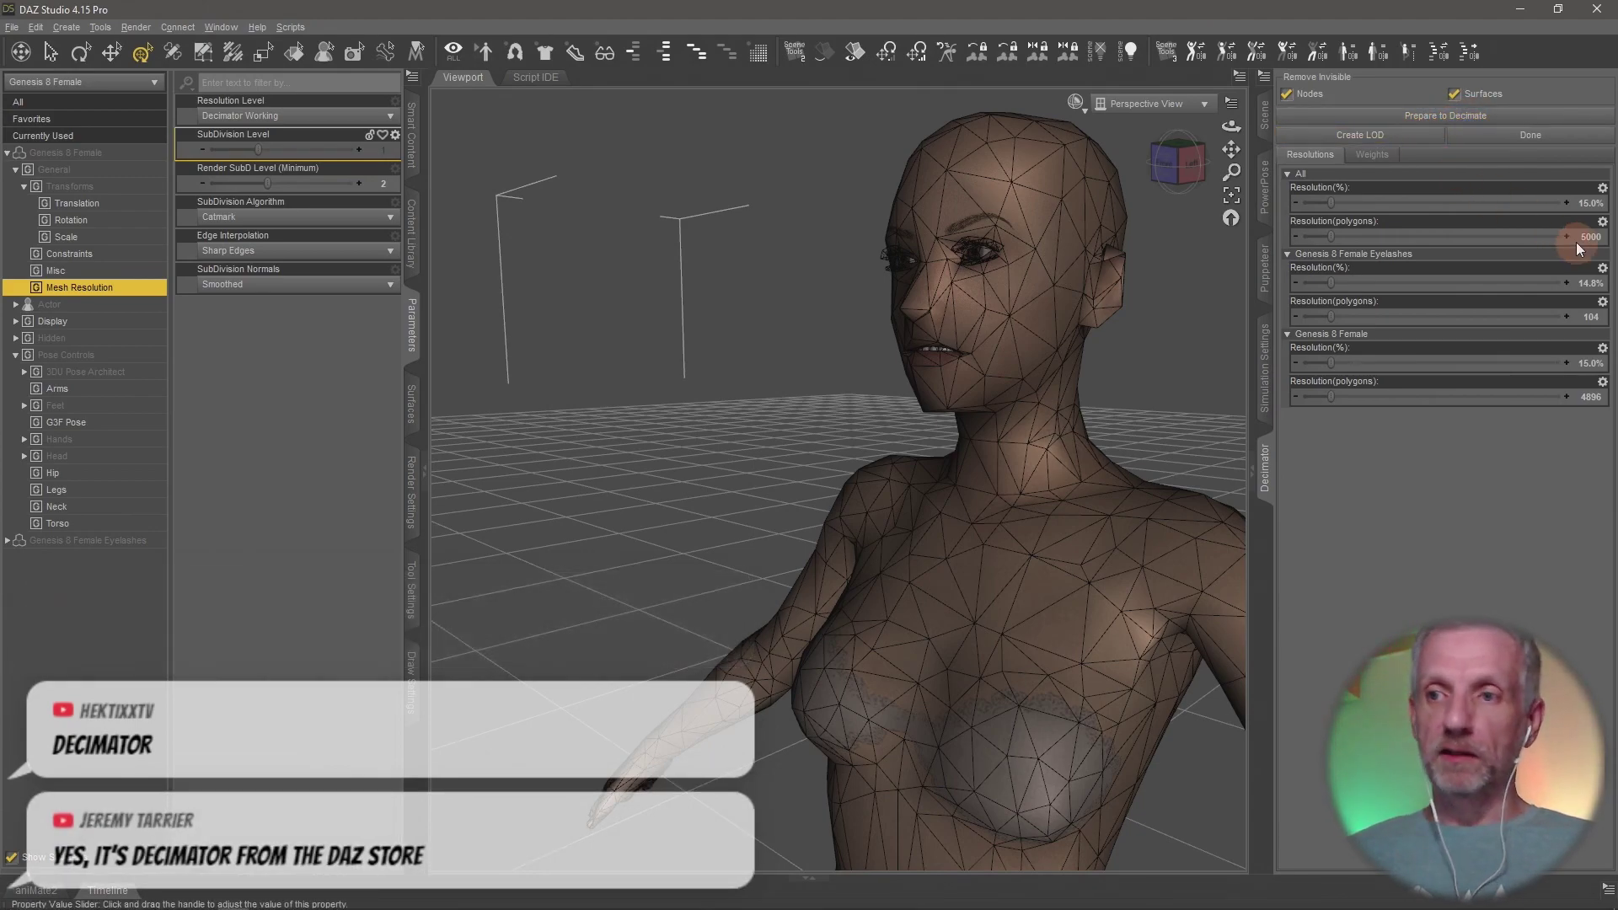
Step: Set the overall decimation resolution for all meshes to 20% and view the reduced head and torso
{"action": "left_click", "coordinate": [1585, 203]}
{"action": "type", "text": "20"}
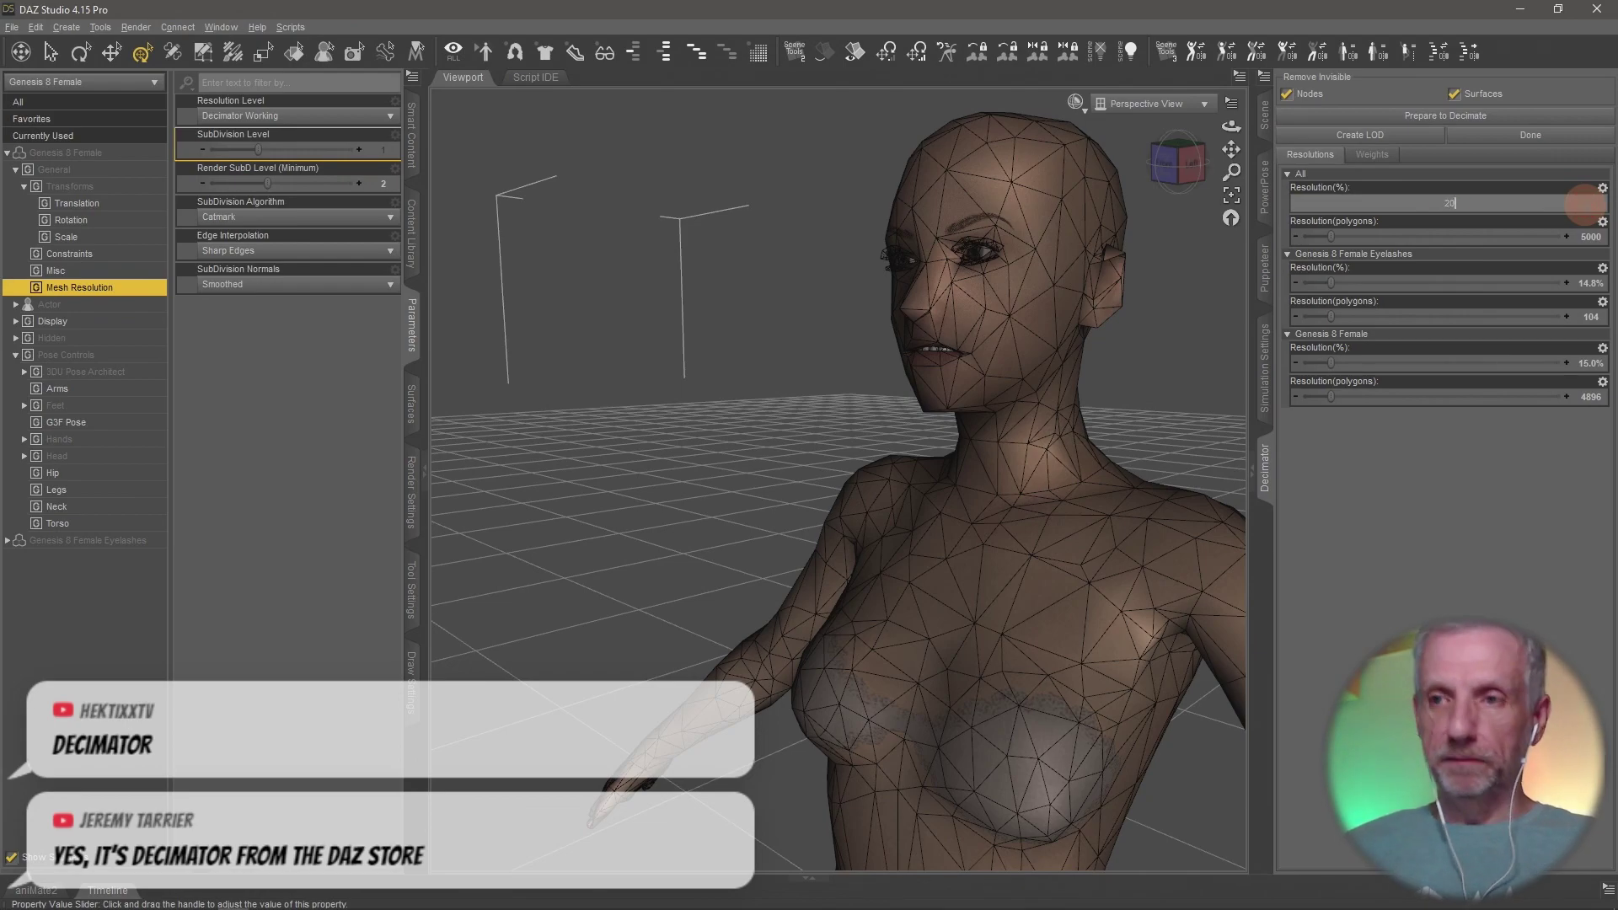
{"action": "key", "text": "Return"}
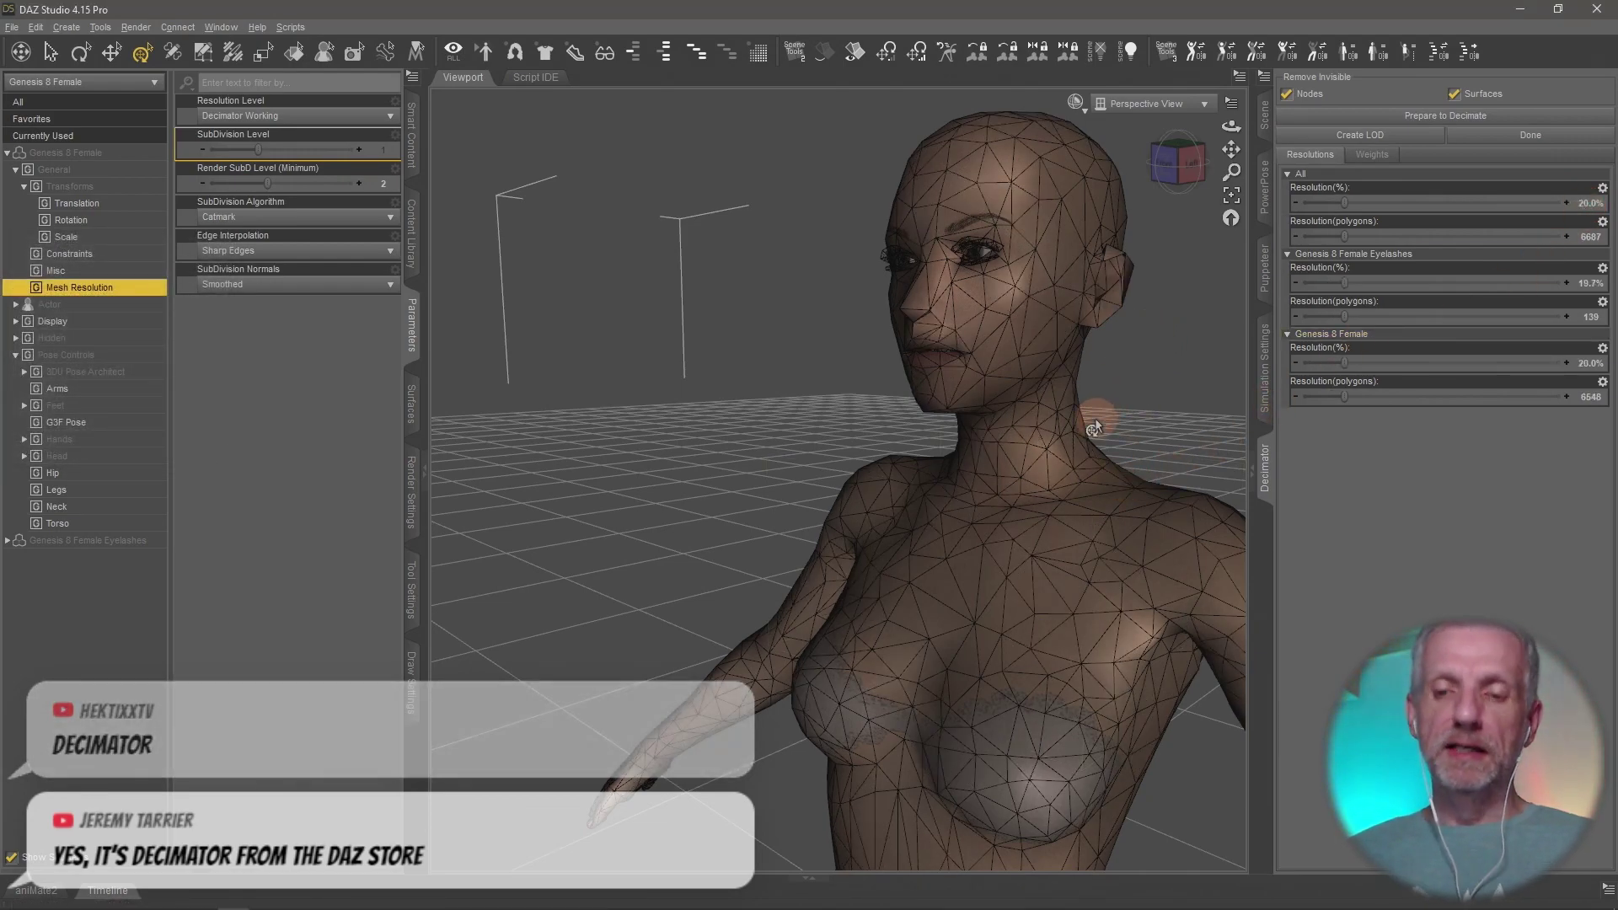
{"action": "left_click_drag", "start_coordinate": [1095, 418], "coordinate": [1104, 417]}
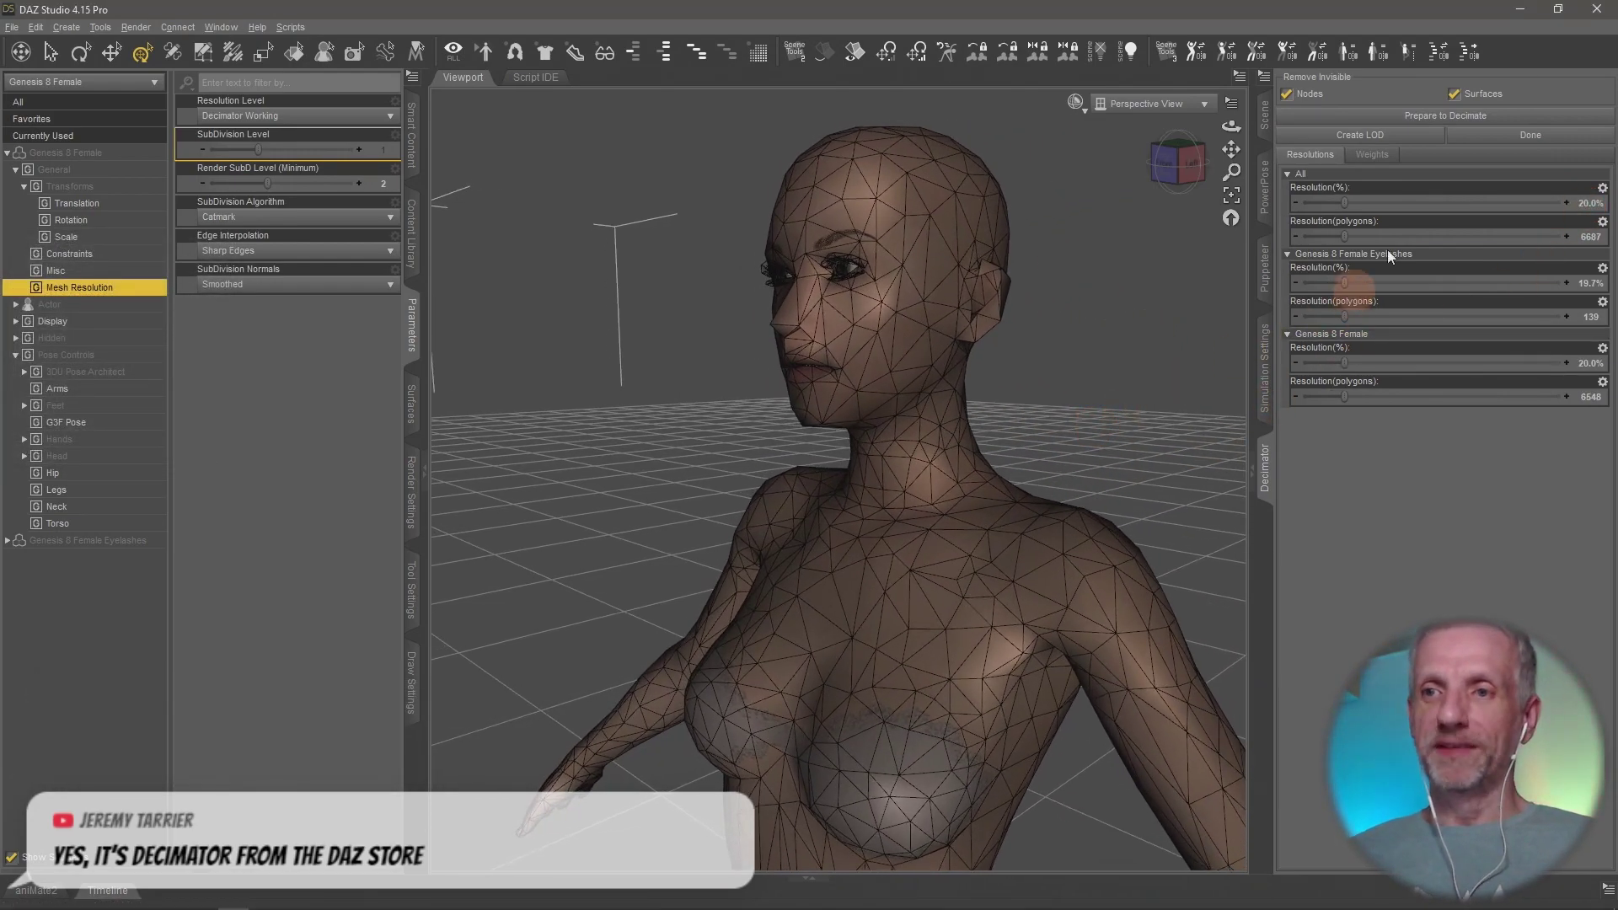
Step: Create a new level of detail from the decimated mesh, named "50% Resolution"
{"action": "left_click", "coordinate": [1416, 139]}
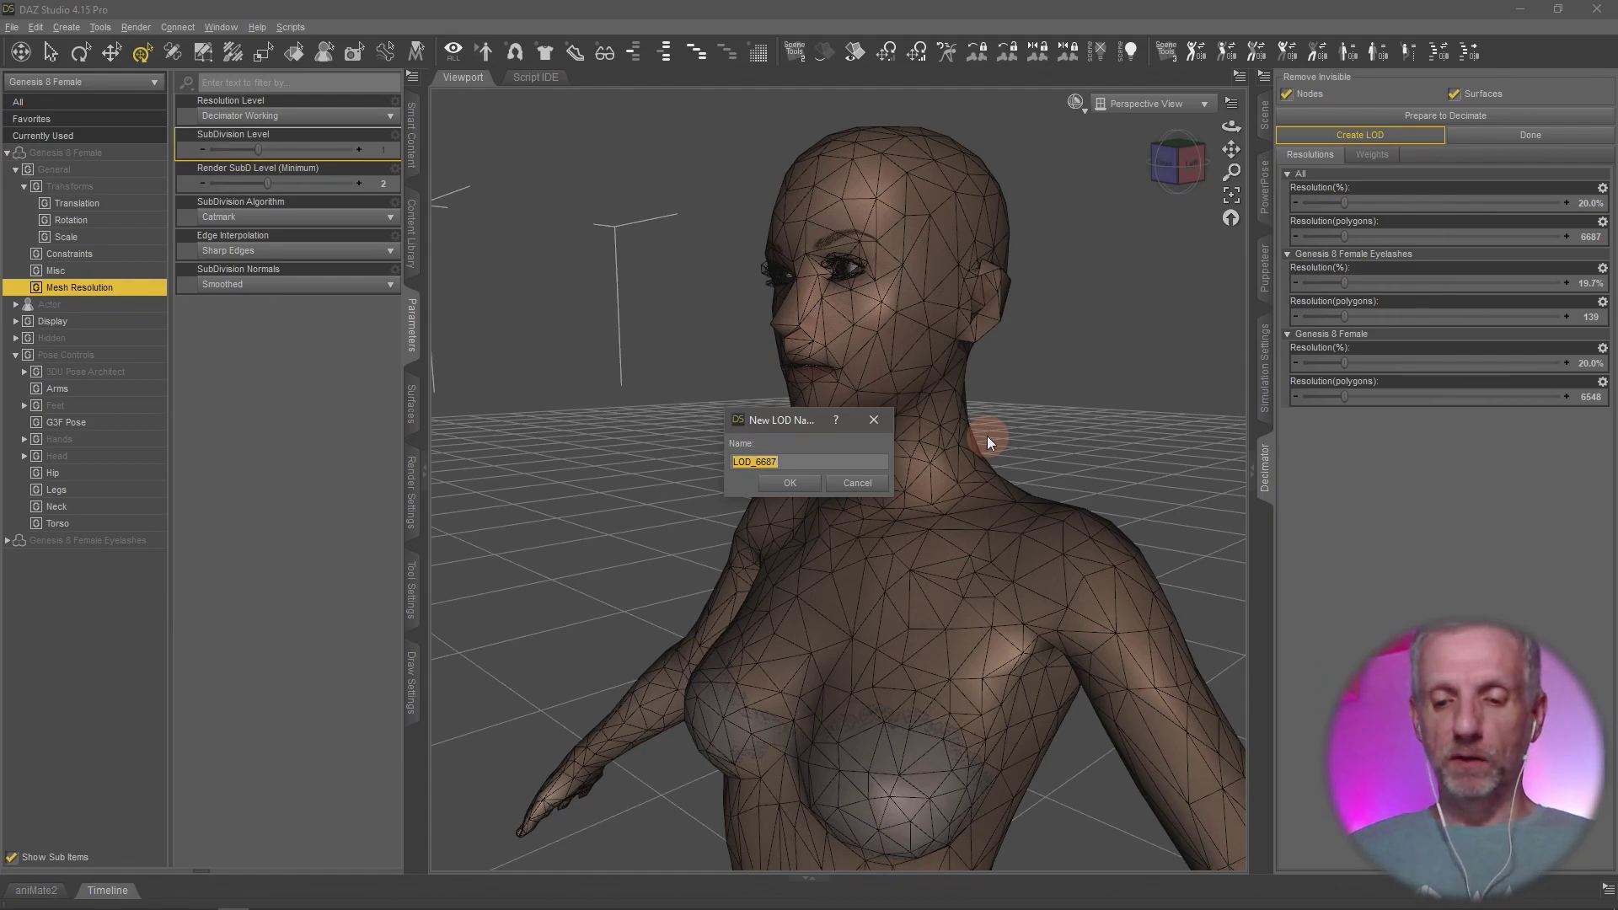
{"action": "type", "text": "50%"}
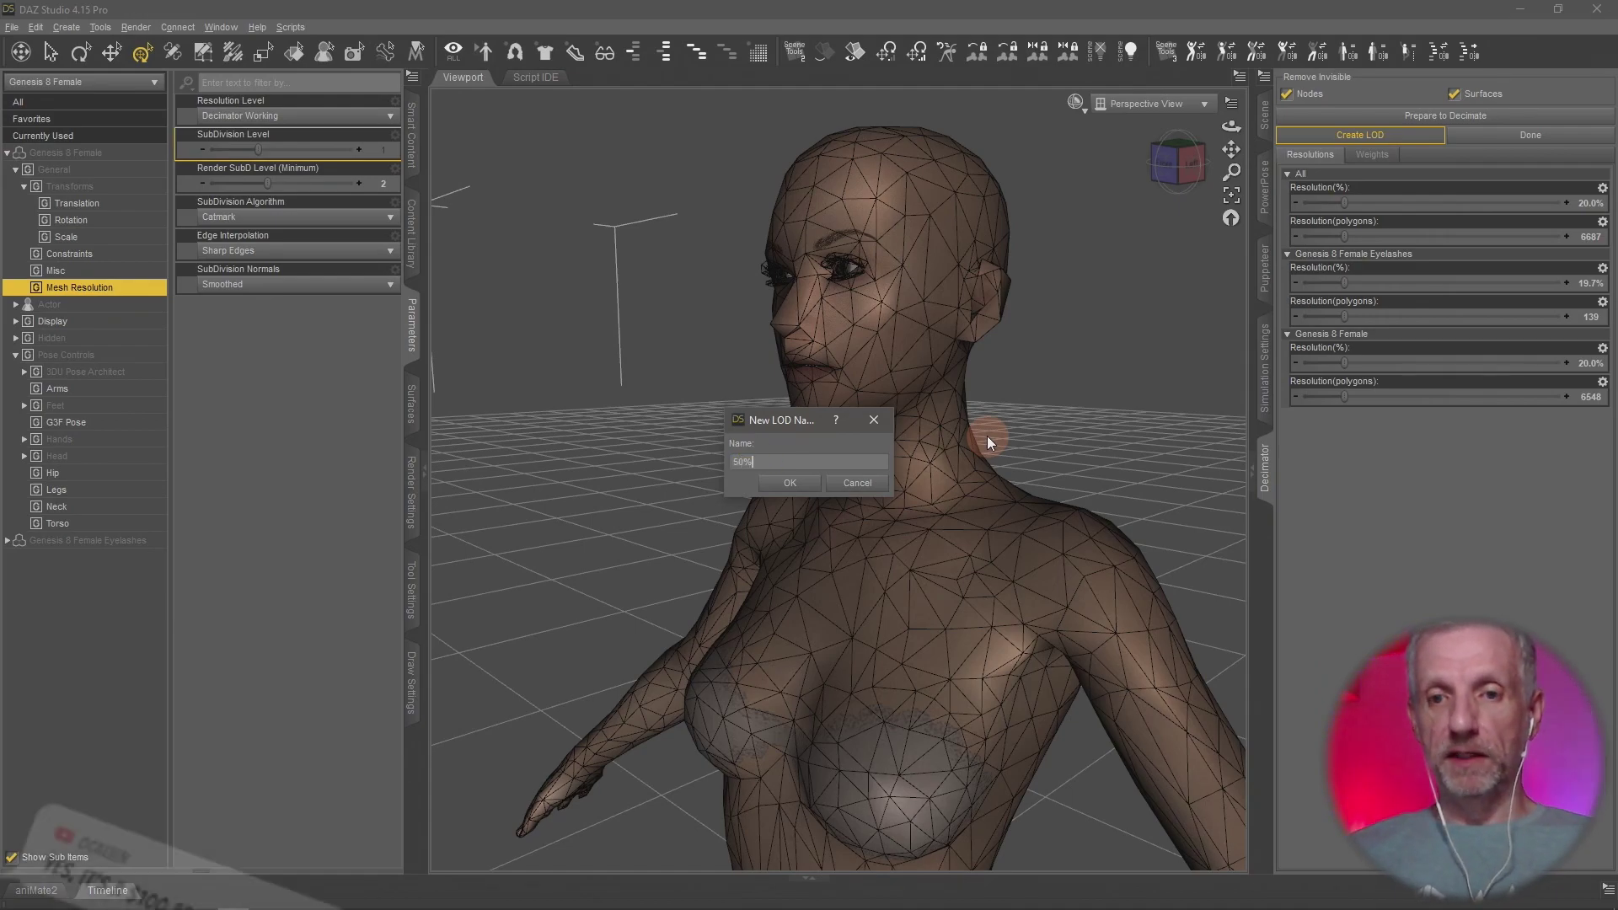
{"action": "type", "text": " Resolution"}
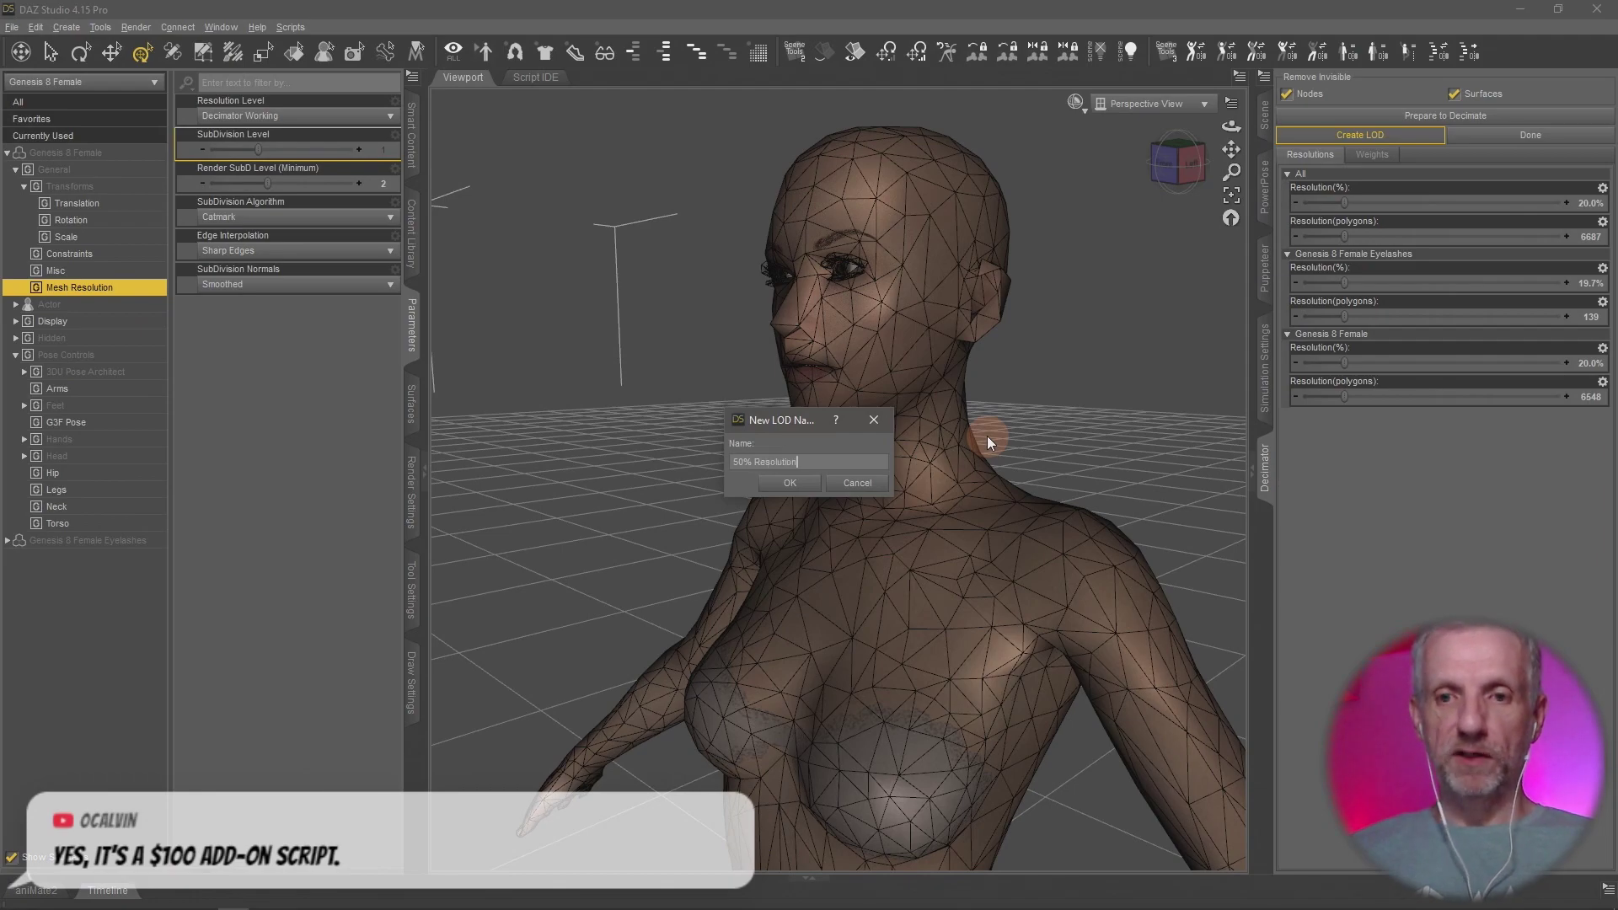
{"action": "key", "text": "Return"}
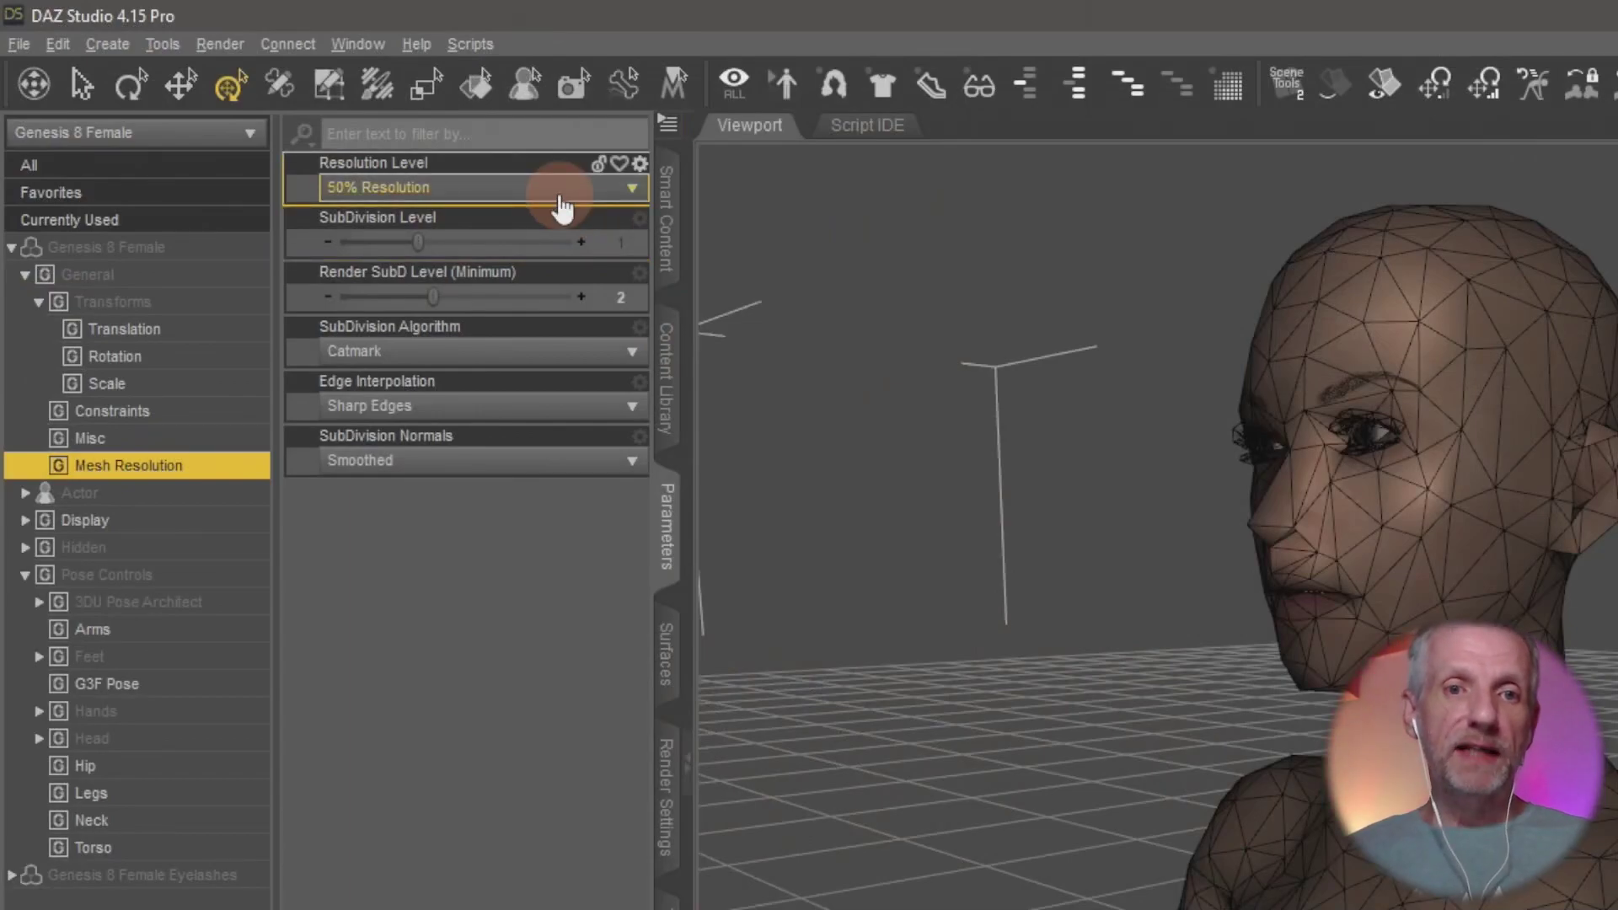
Step: Compare the figure's Base and High Resolution mesh levels, and set the Resolution Level back to 50% Resolution
{"action": "left_click", "coordinate": [558, 195]}
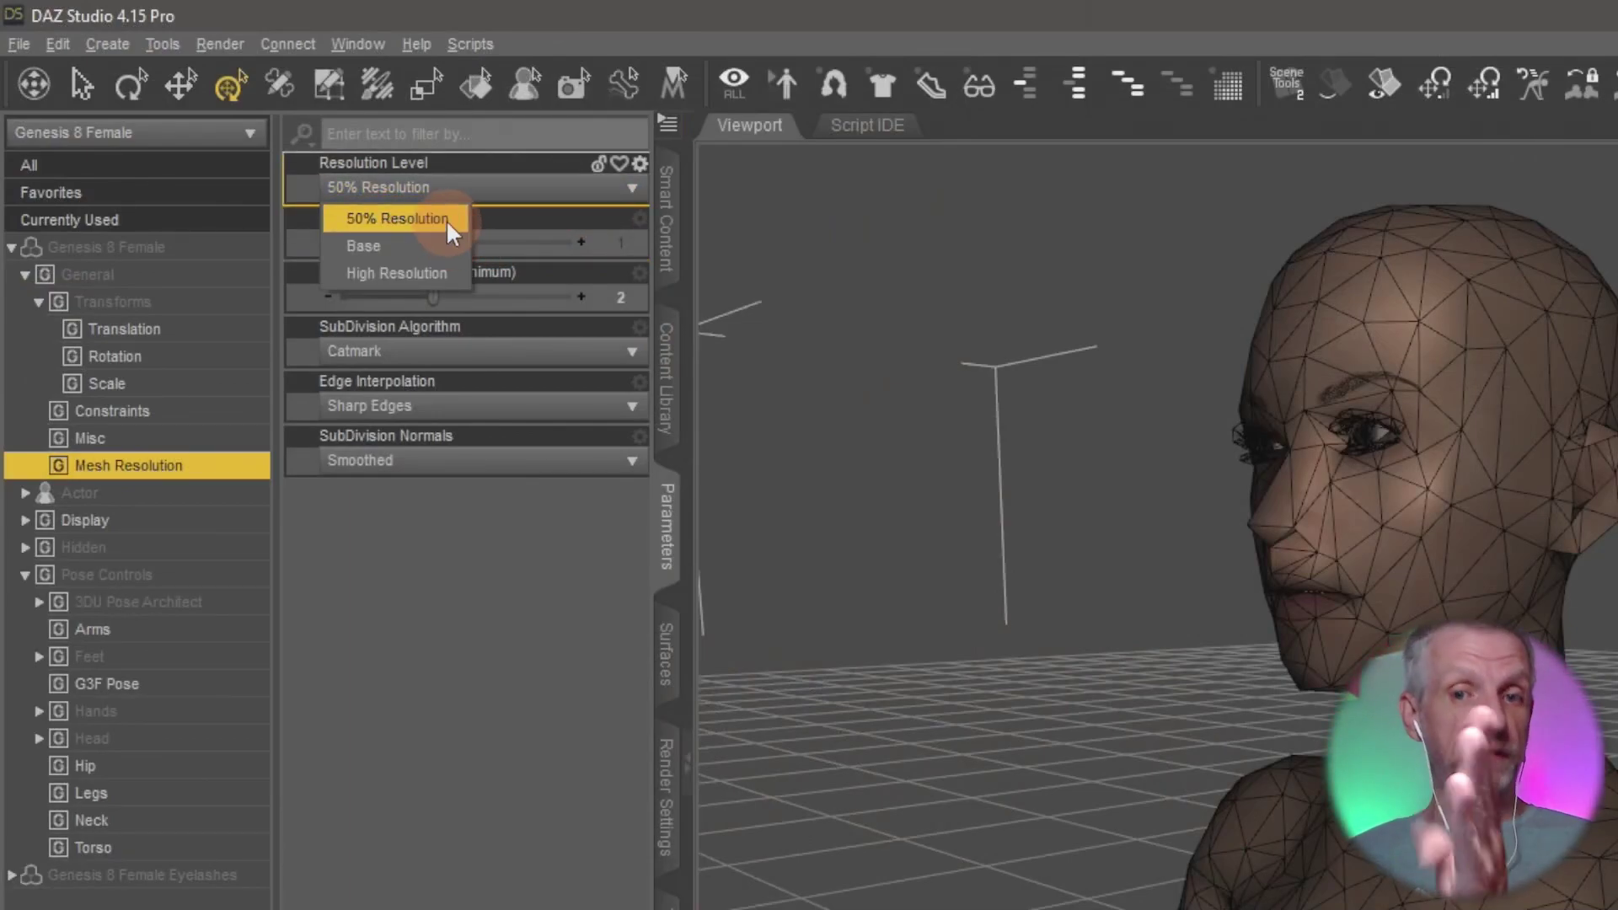
{"action": "left_click", "coordinate": [413, 246]}
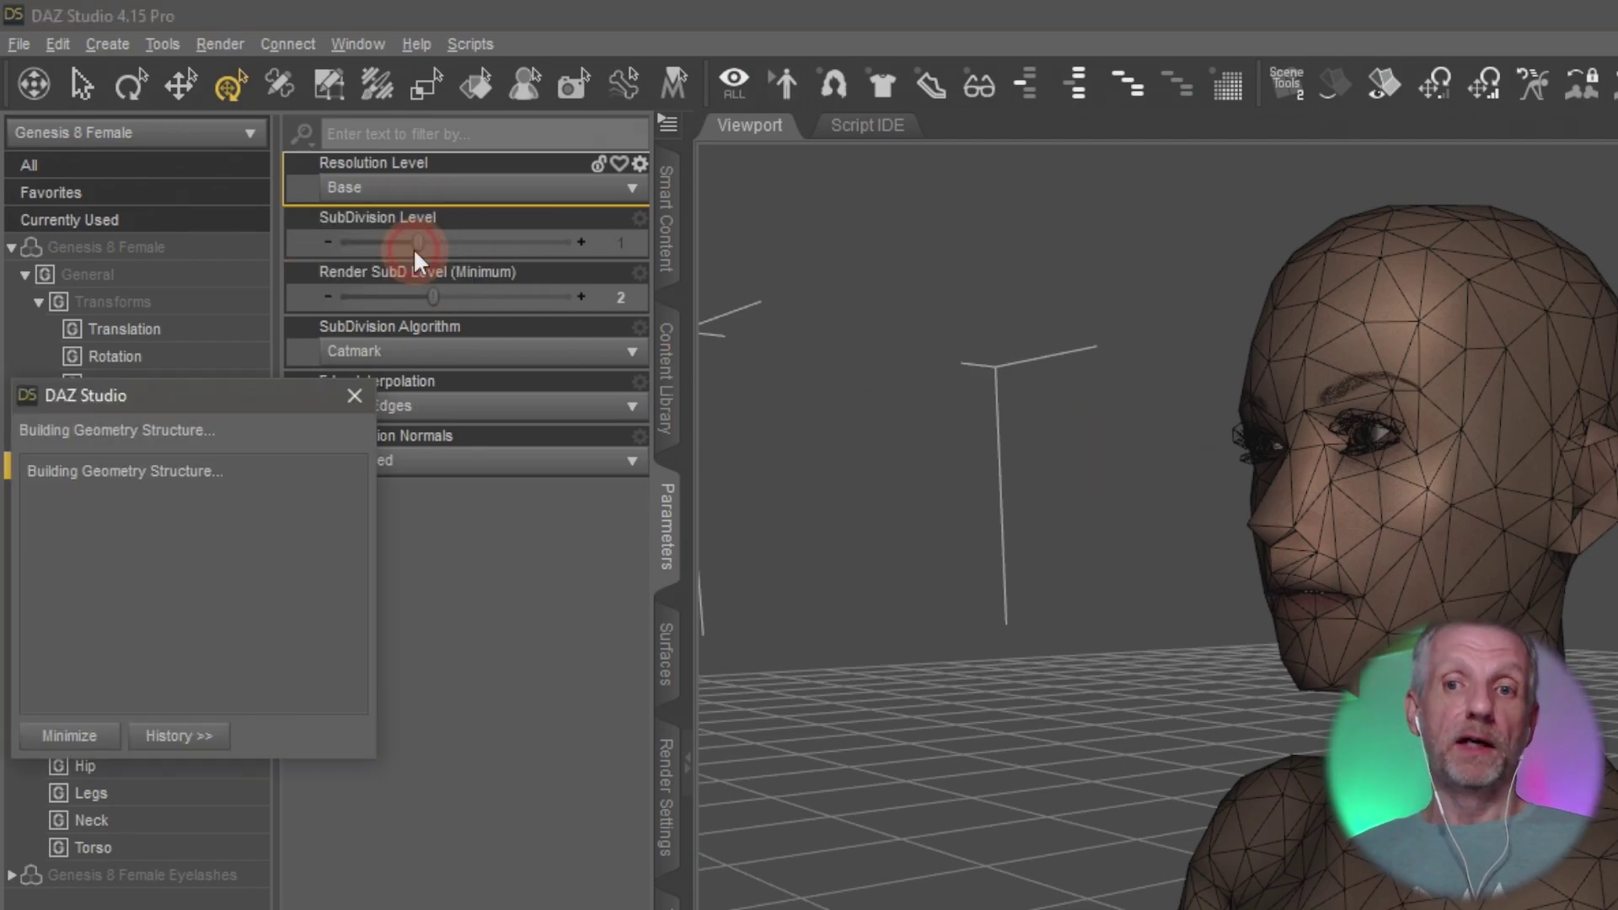
{"action": "left_click", "coordinate": [434, 190]}
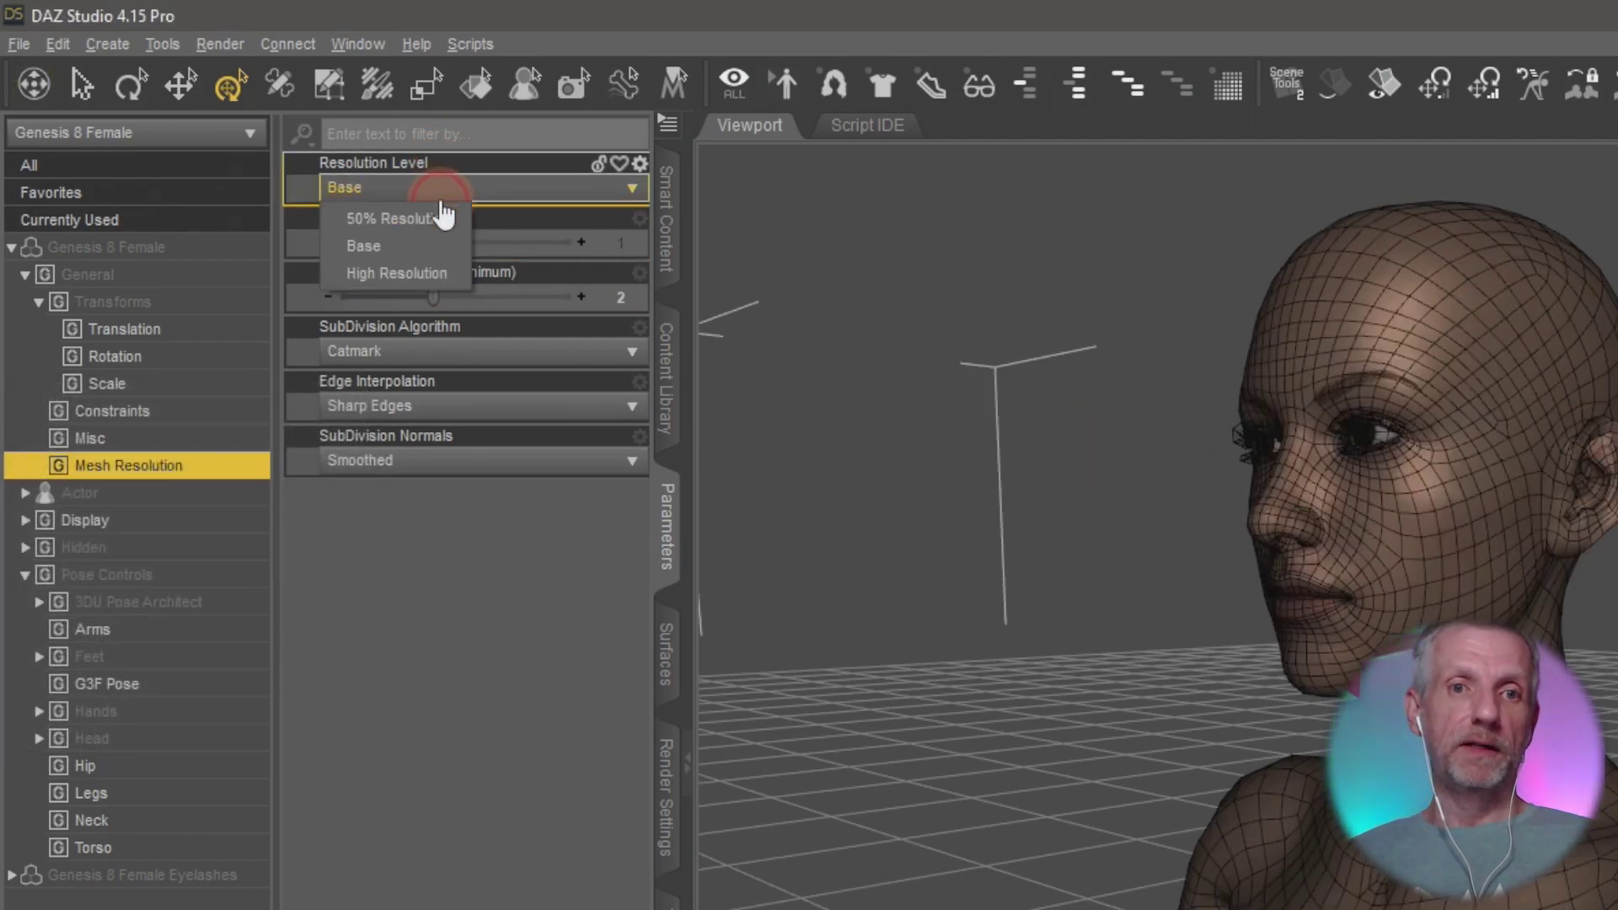
{"action": "left_click", "coordinate": [419, 272]}
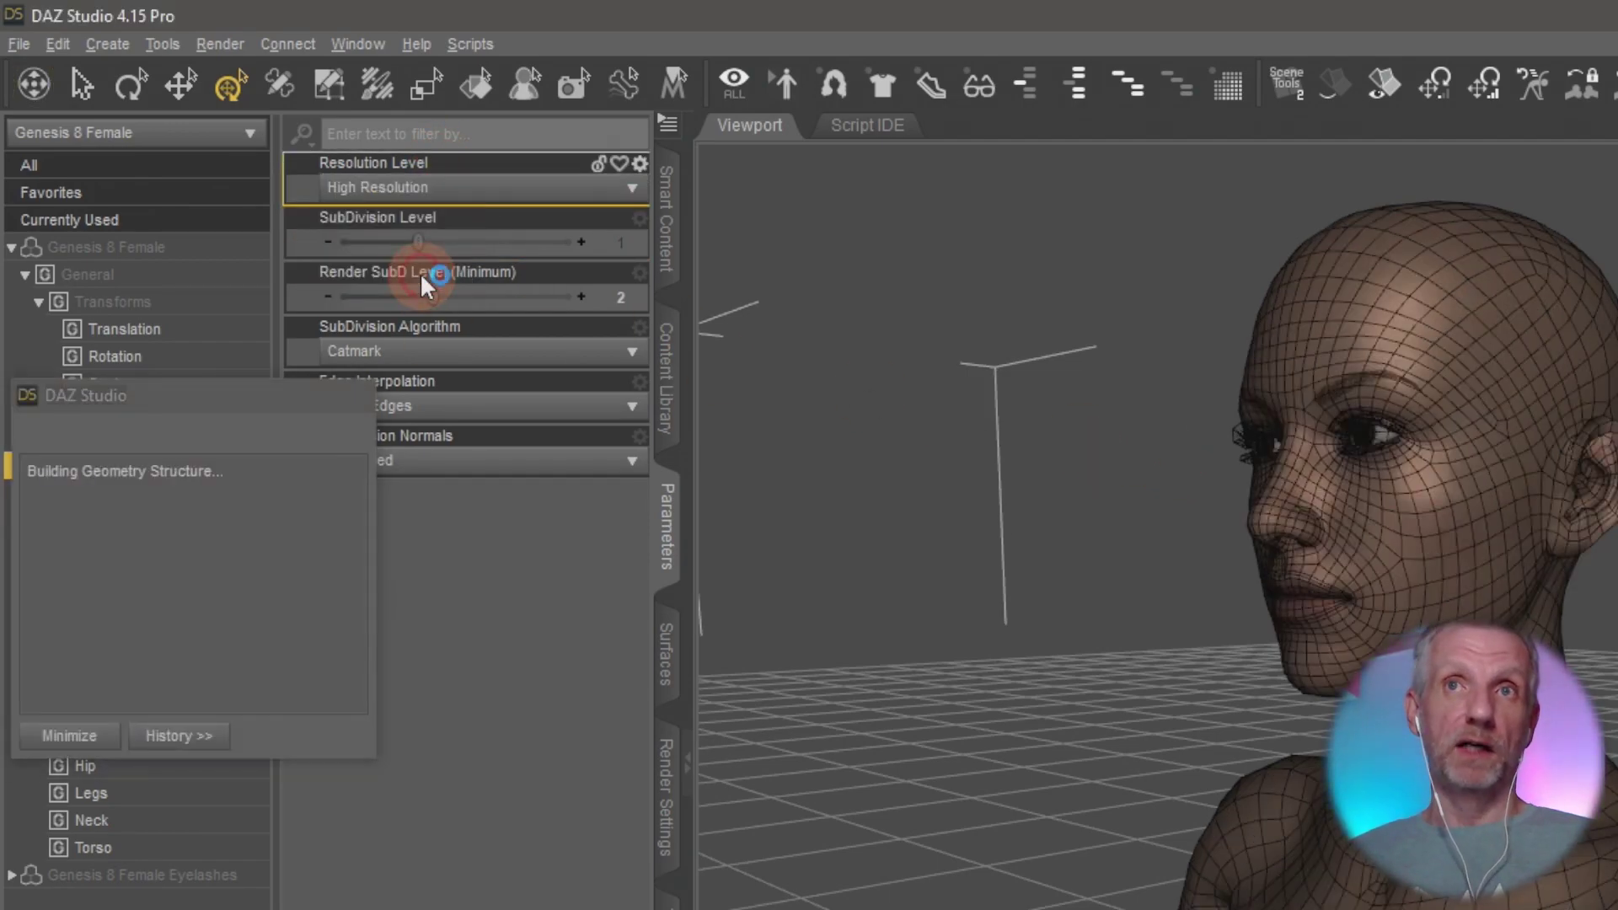
{"action": "left_click", "coordinate": [552, 187]}
{"action": "left_click", "coordinate": [439, 214]}
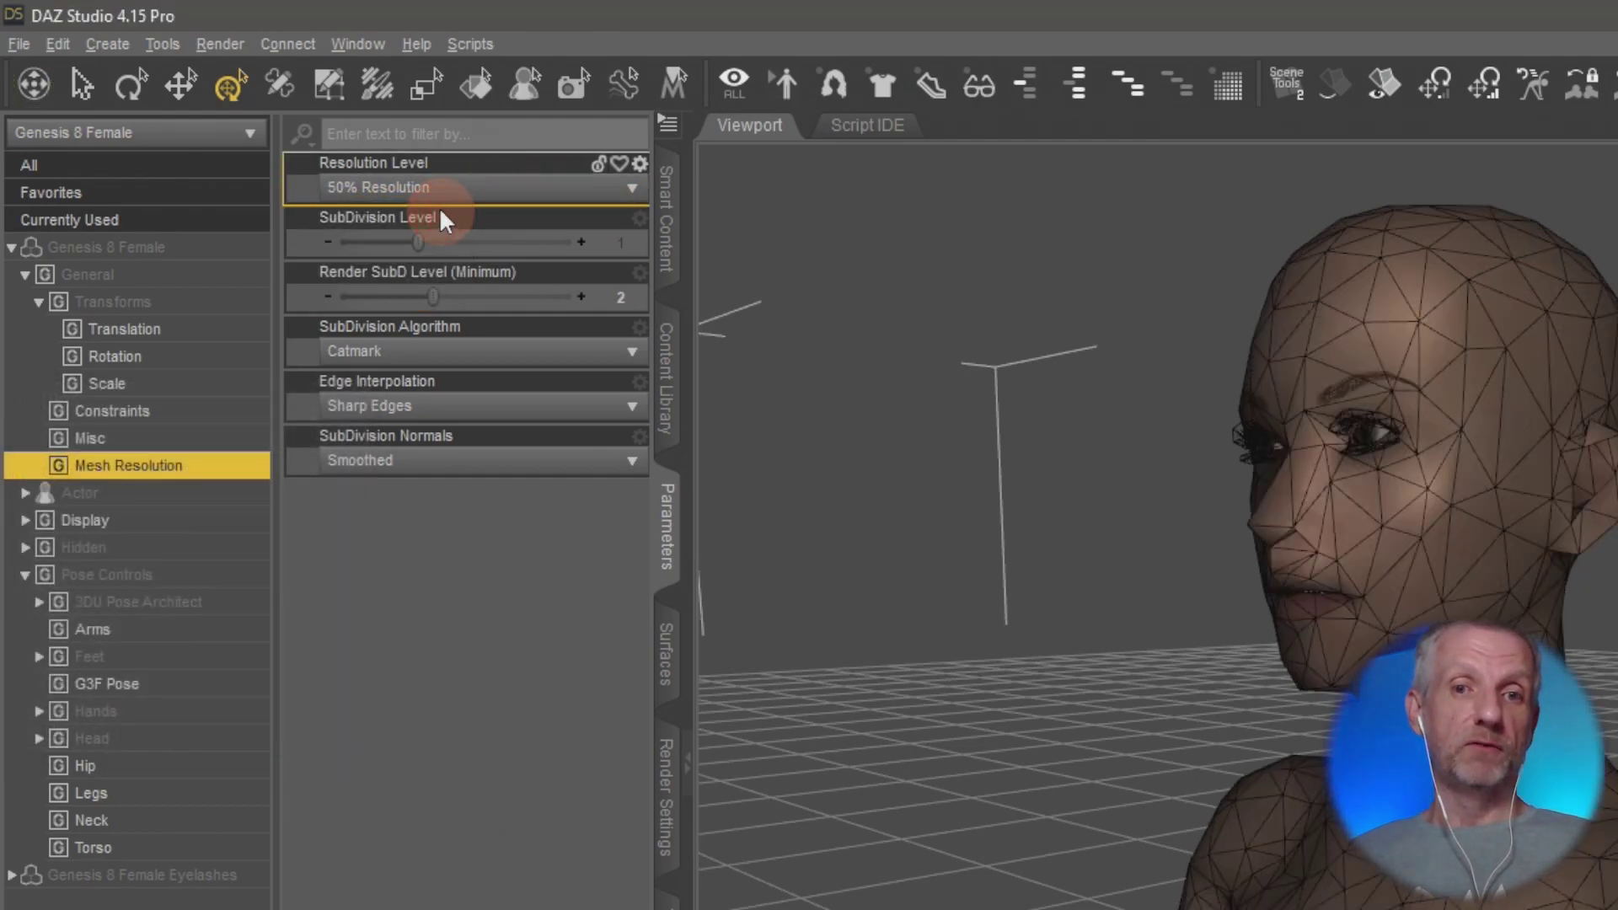